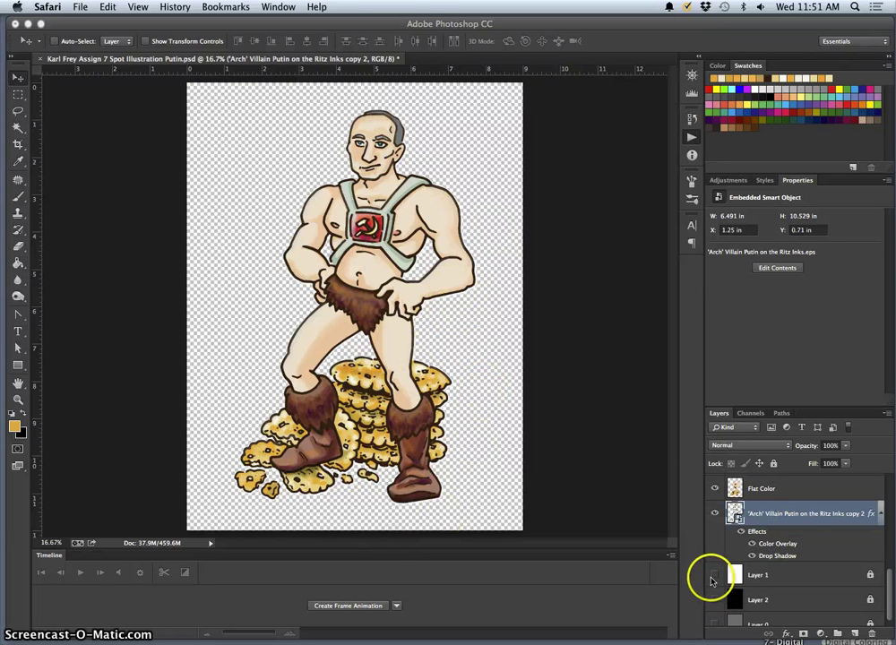
- Preview the illustration against the white Layer 1 and the black Layer 2, inspecting the drop shadow's edge up close on black
left_click(714, 574)
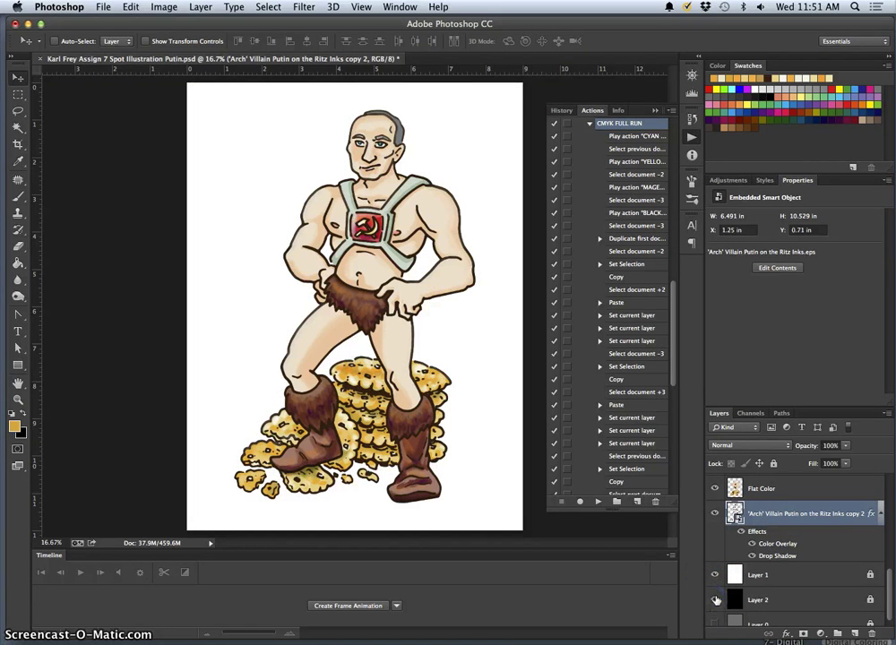
left_click(715, 576)
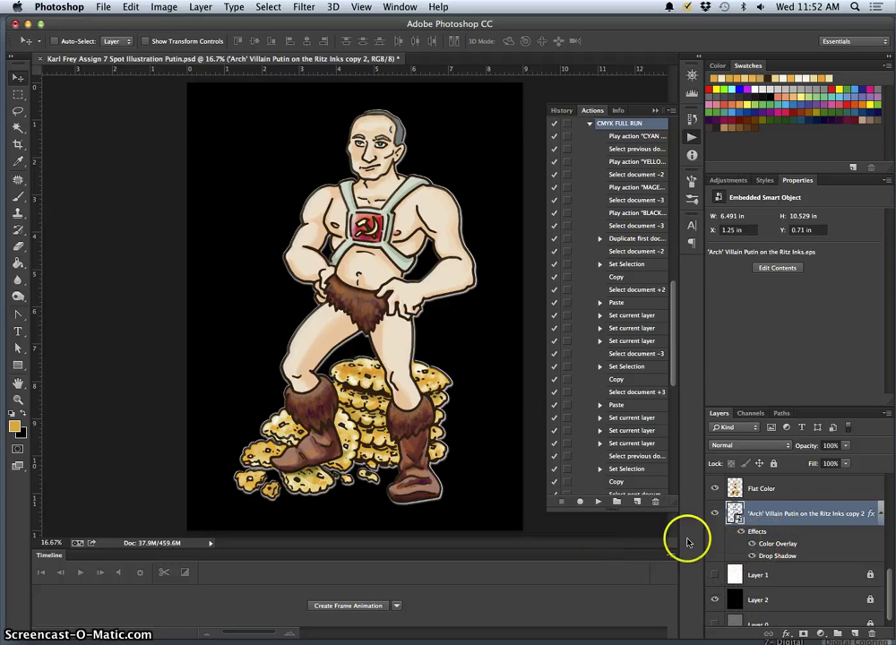
key("super+plus")
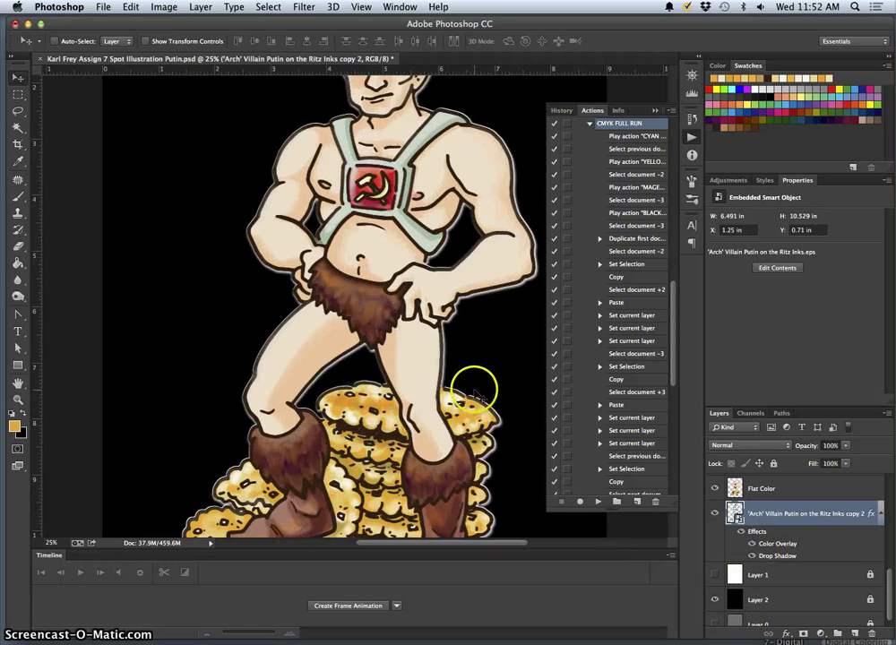
key("super+plus")
left_click(754, 556)
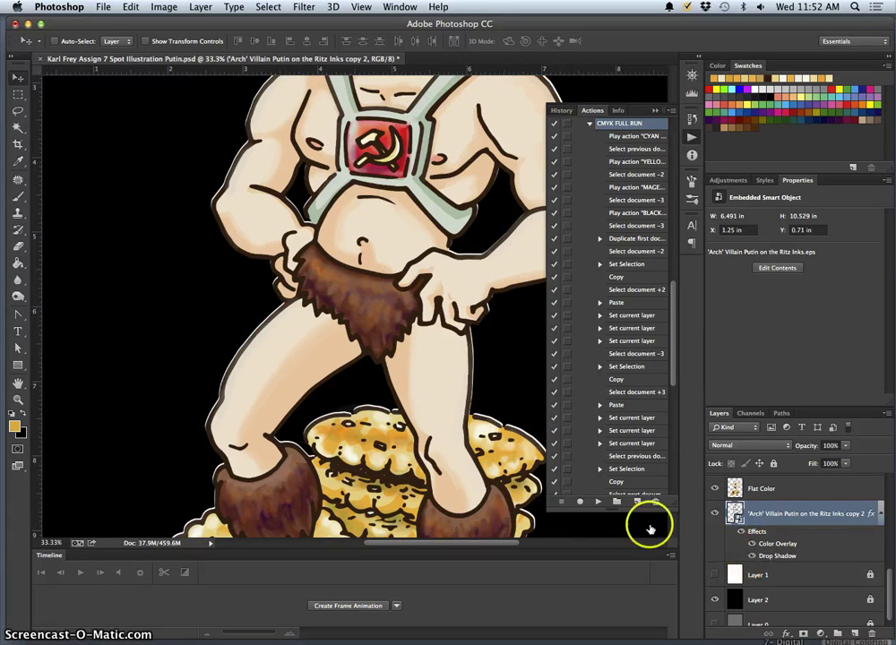
key("super+minus")
key("super+minus")
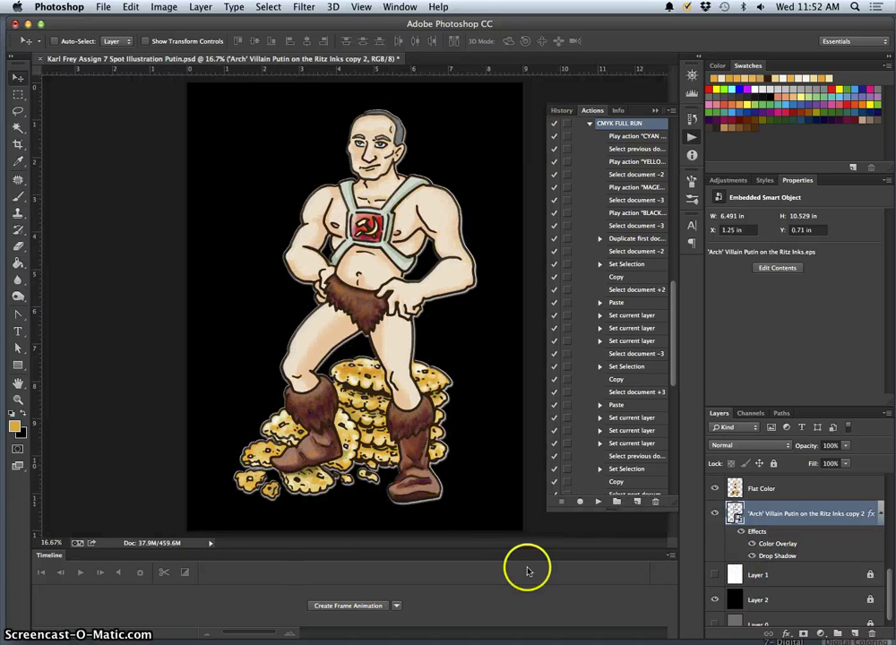
- Compare the illustration on the gray Layer 0 and the black Layer 2, and hide both layers to leave a transparent background
left_click(715, 600)
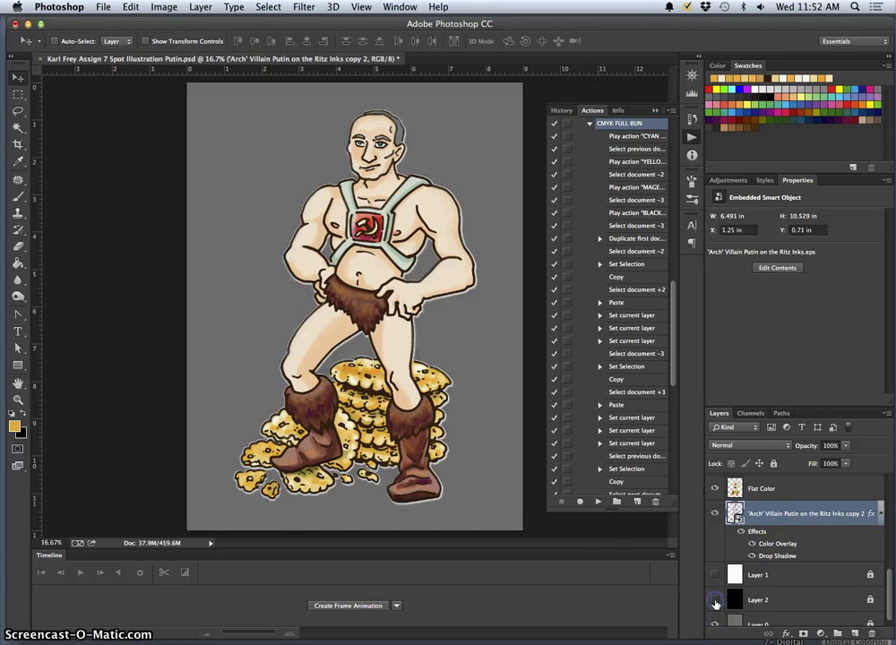
left_click(714, 600)
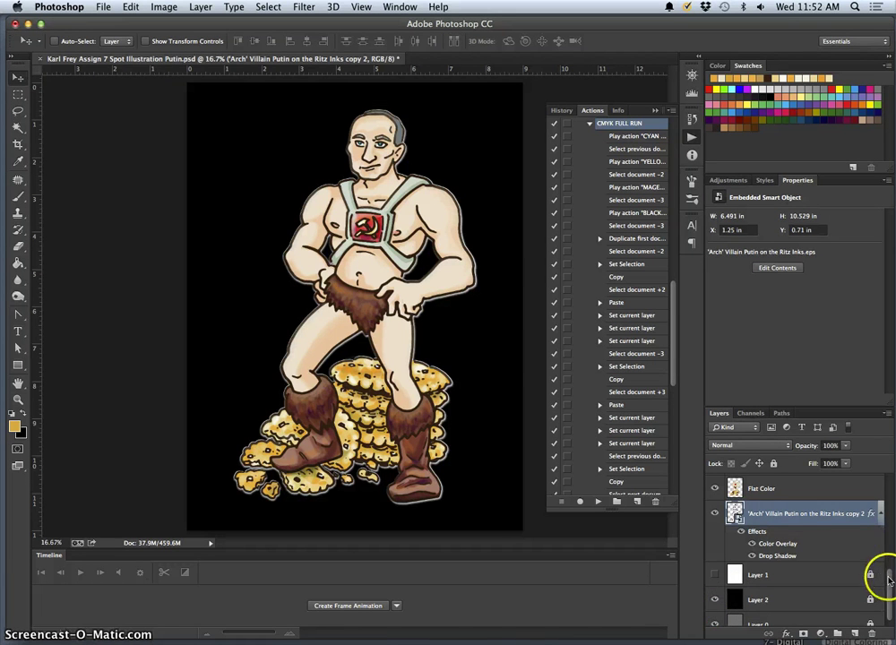
left_click_drag(880, 577, 886, 598)
left_click(715, 589)
left_click(716, 614)
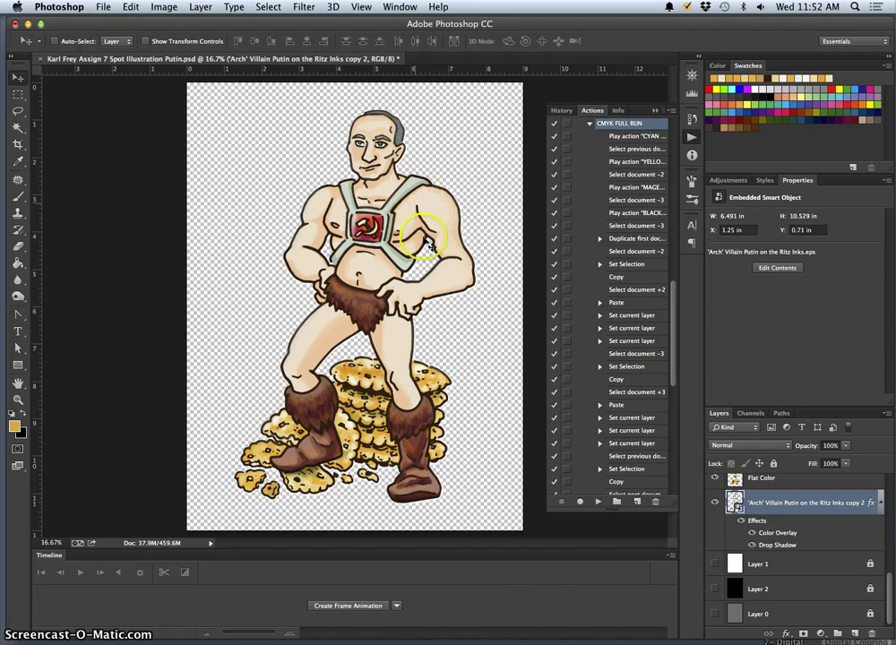
- Examine the figure's coloring and ink linework up close and at a reduced size on the transparent background
key("super+plus")
key("super+plus")
key("super+plus")
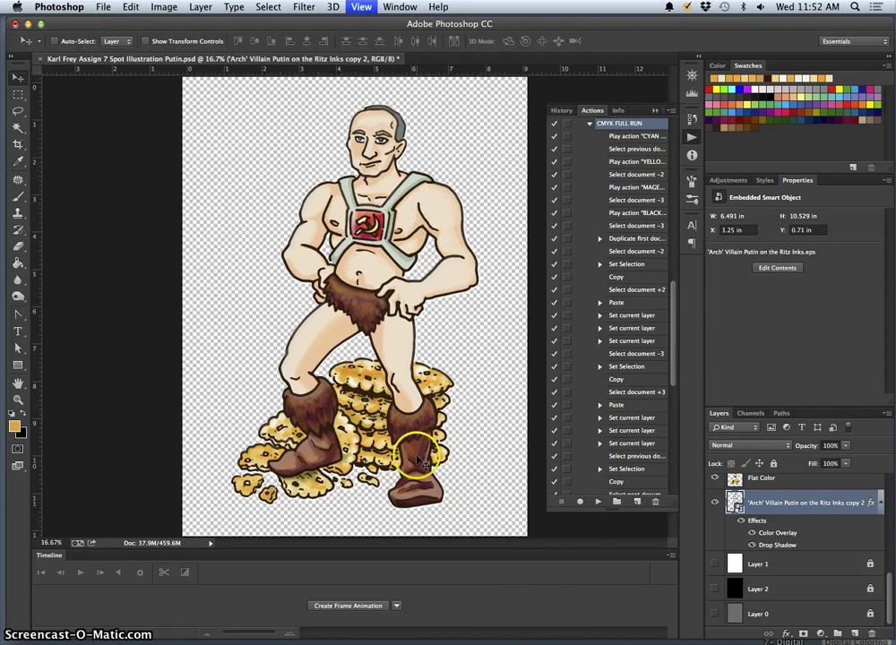
key("super+plus")
key("super+plus")
key("super+plus")
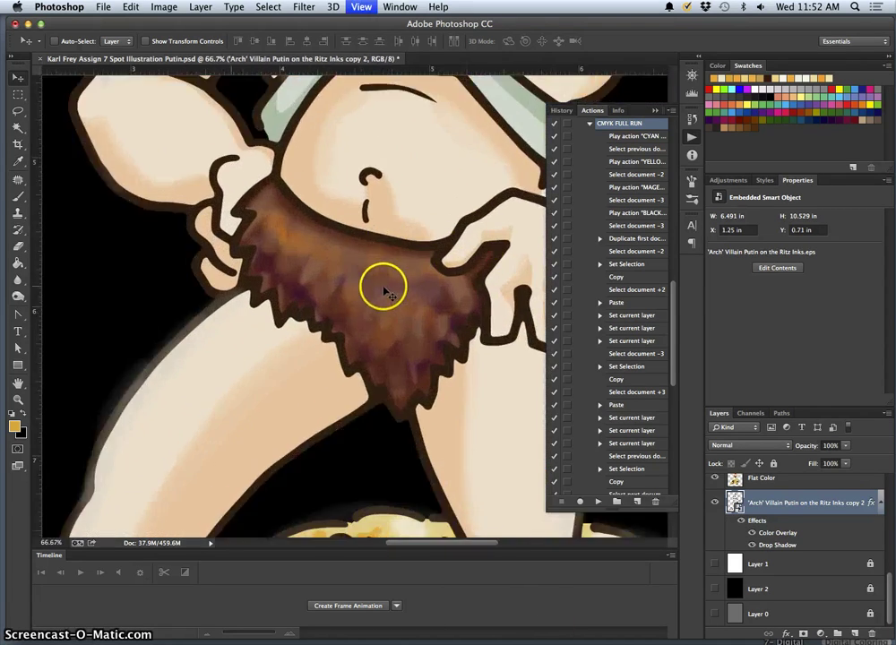
key("super+minus")
key("super+minus")
key("super+minus")
key("super+minus")
key("super+minus")
key("super+minus")
key("super+minus")
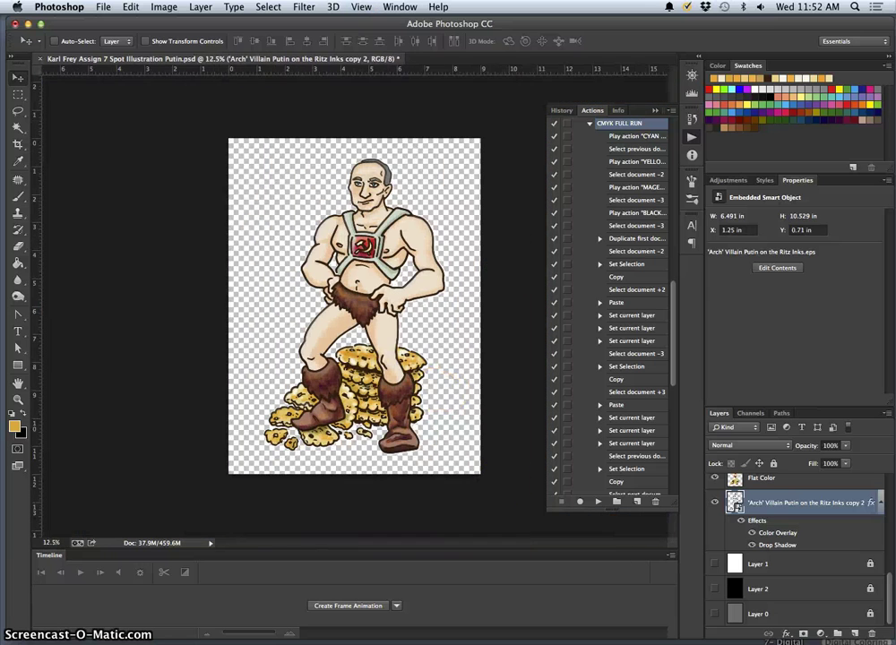
mouse_move(645, 639)
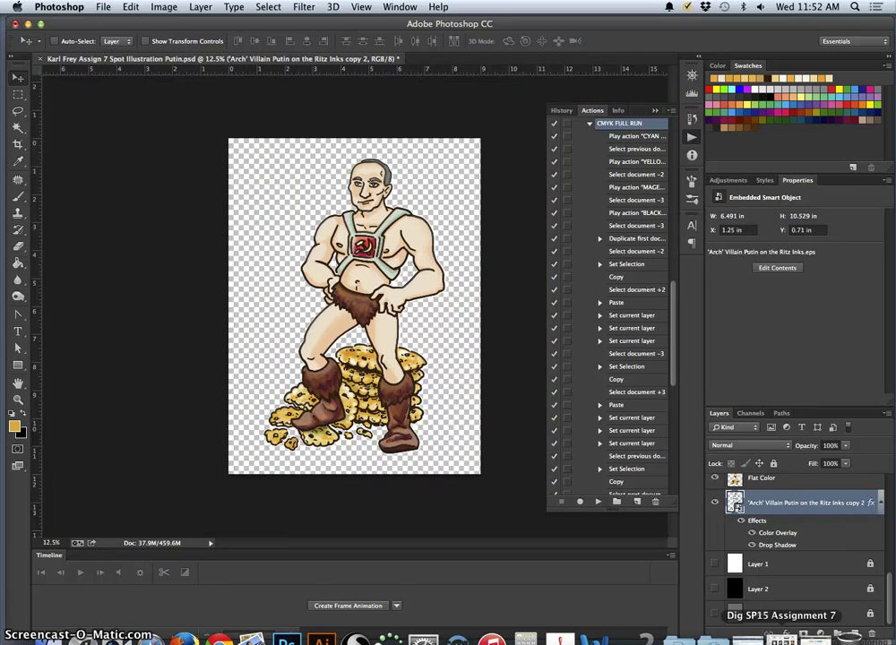
left_click(775, 638)
left_click(724, 593)
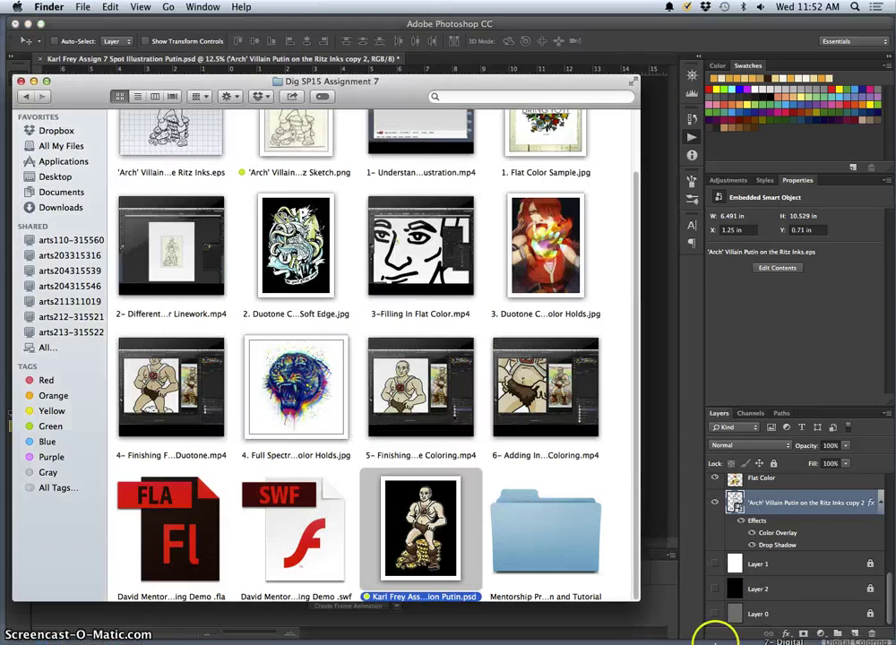
left_click(33, 82)
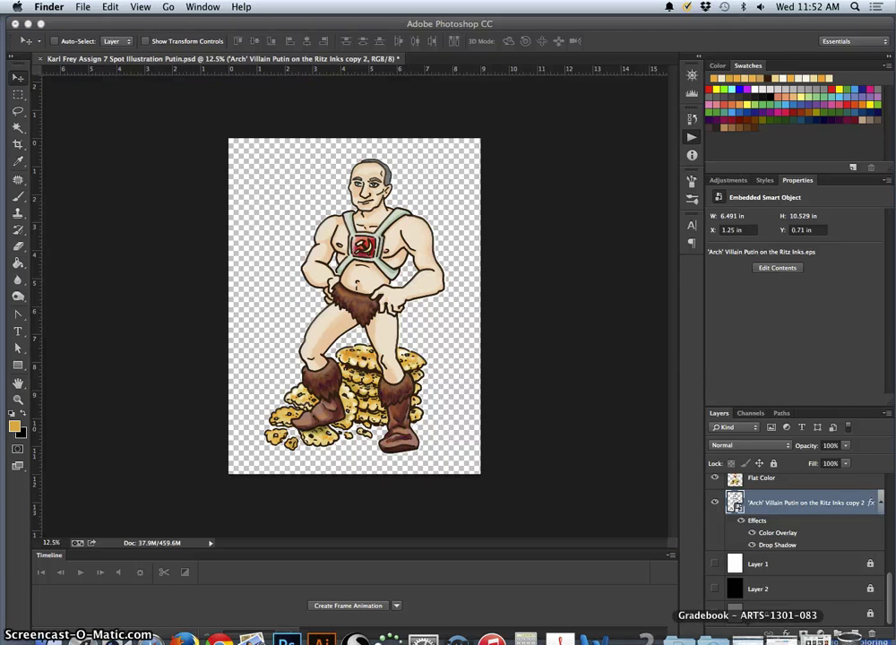
- Switch to the Photobucket album in Safari and open the full-size view of distort-taj-newsprint.jpg
left_click(741, 638)
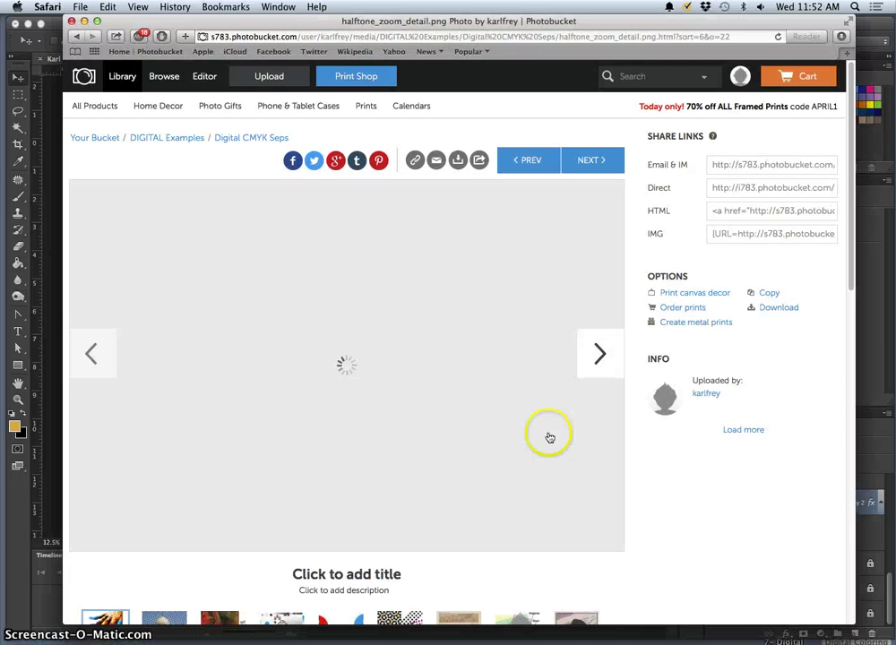
left_click(597, 354)
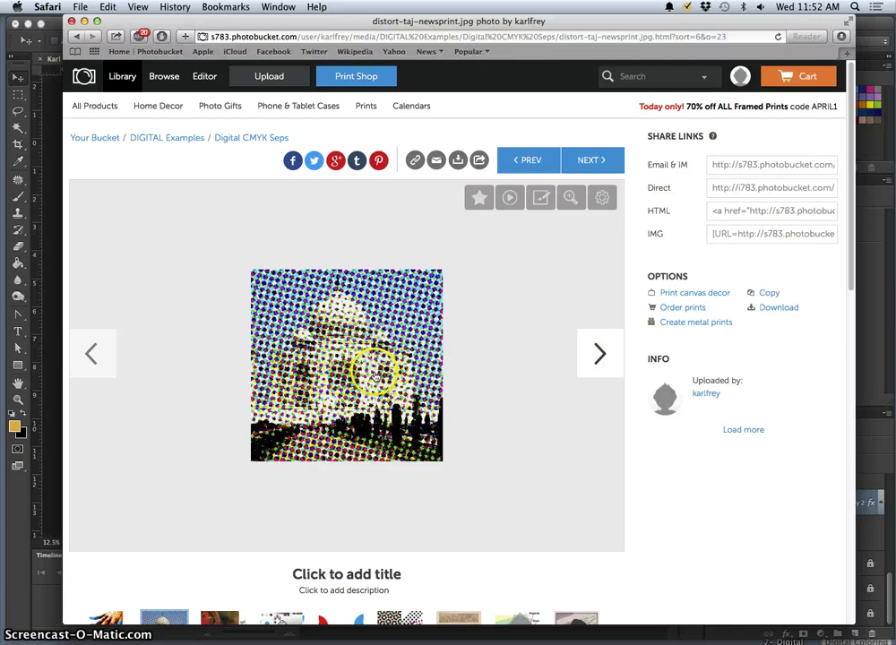
left_click(571, 199)
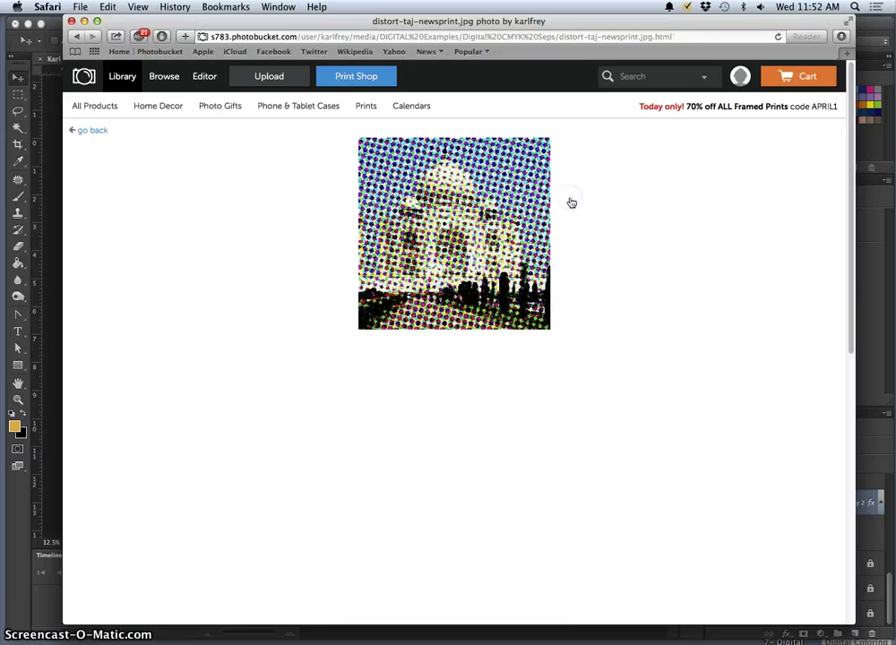
- Examine the halftone dot pattern of the Taj Mahal newsprint image at a high magnification
key("super+equal")
key("super+equal")
key("super+equal")
key("super+equal")
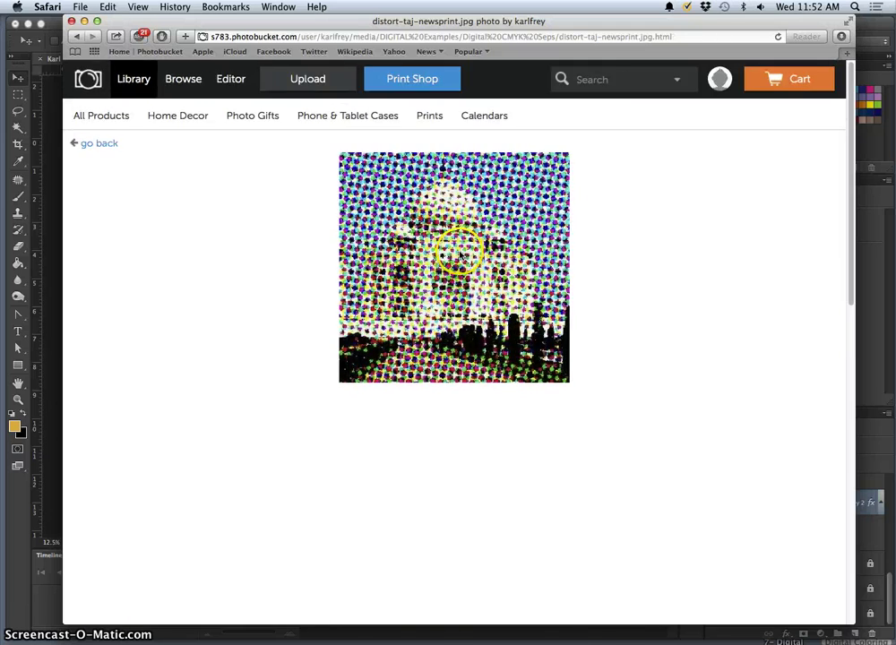
scroll(466, 304, "down", 1)
key("super+equal")
key("super+equal")
scroll(472, 353, "down", 4)
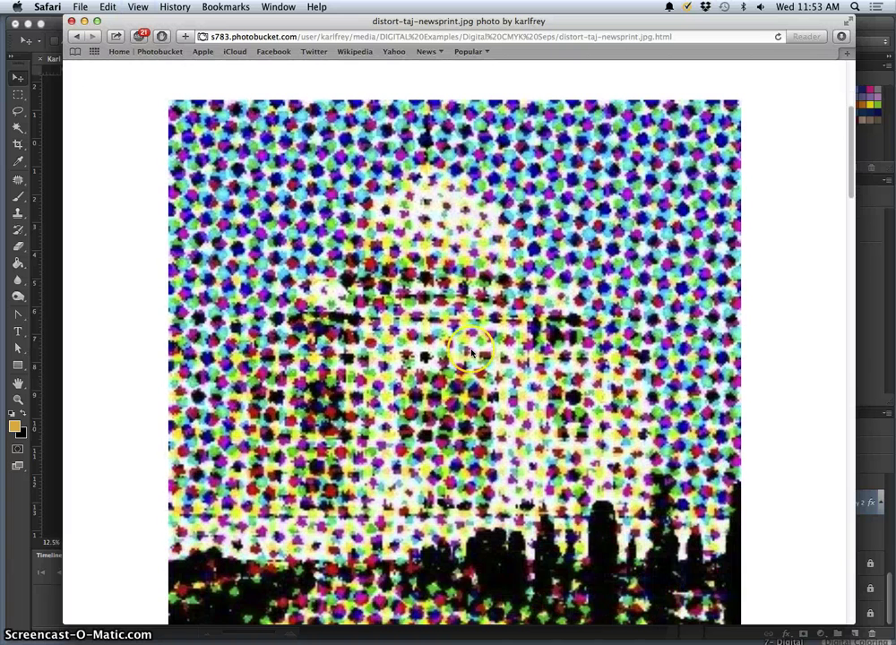
scroll(472, 352, "down", 2)
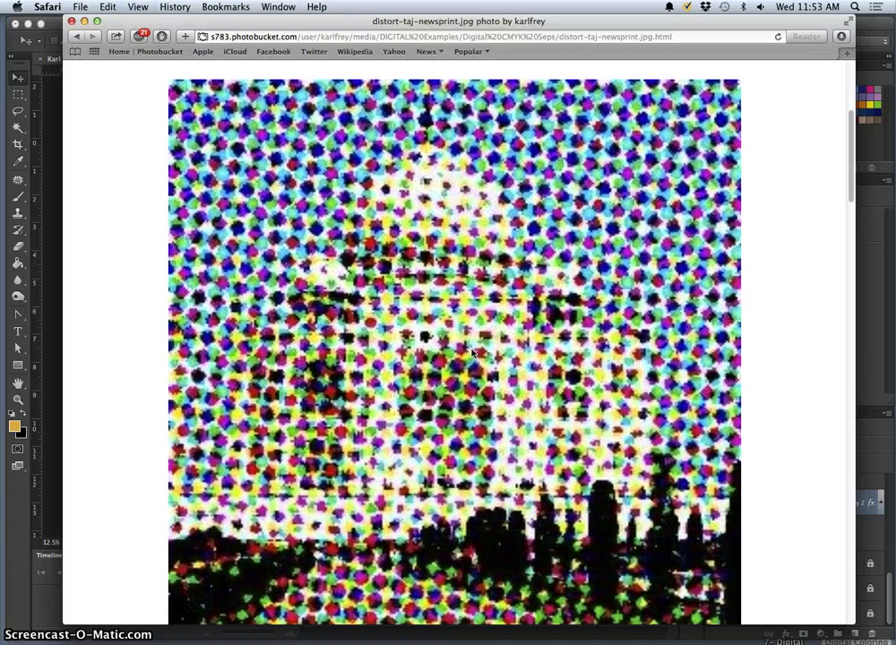
scroll(502, 353, "down", 1)
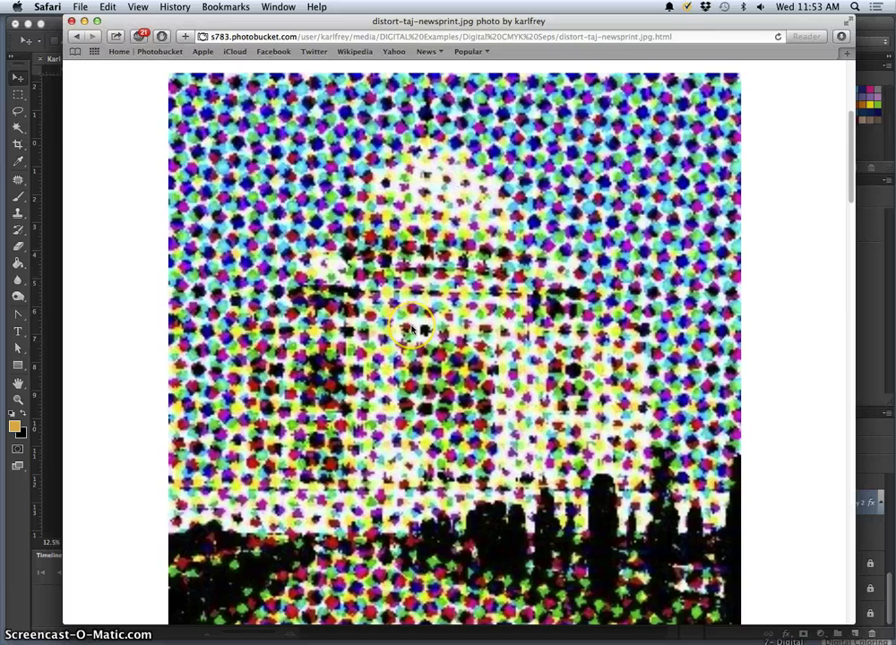
- View the Taj Mahal image at a reduced size, and return to its album page at normal size
key("super+minus")
key("super+minus")
key("super+minus")
key("super+minus")
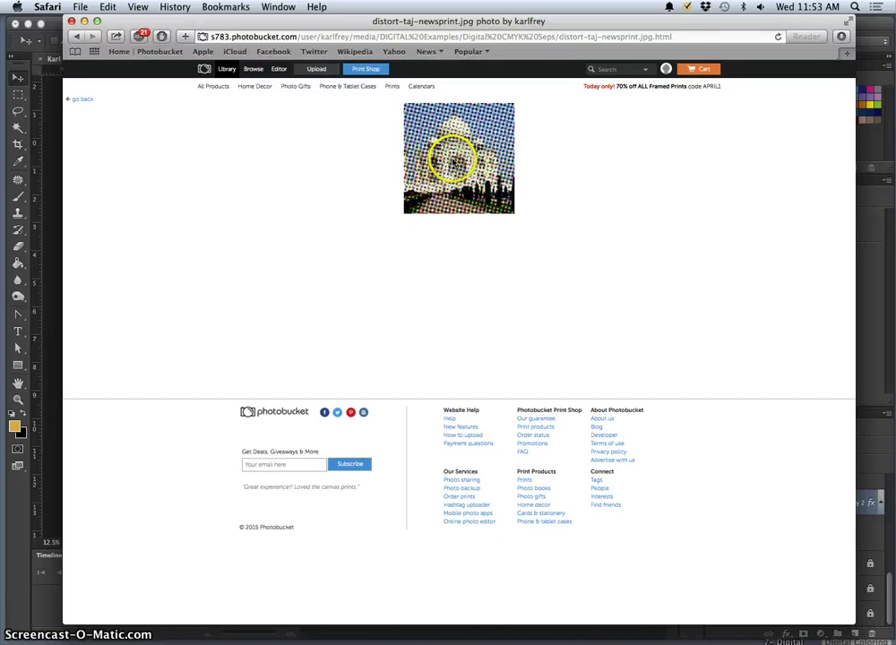
key("super+plus")
key("super+plus")
key("super+plus")
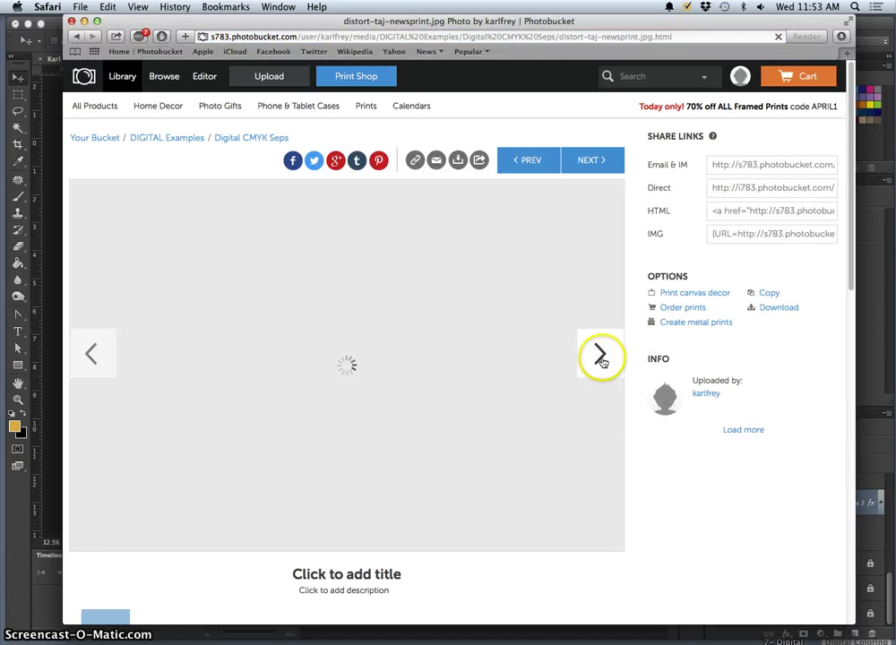
- Advance to the color halftone portrait that follows in the album and examine its dot pattern enlarged
left_click(601, 357)
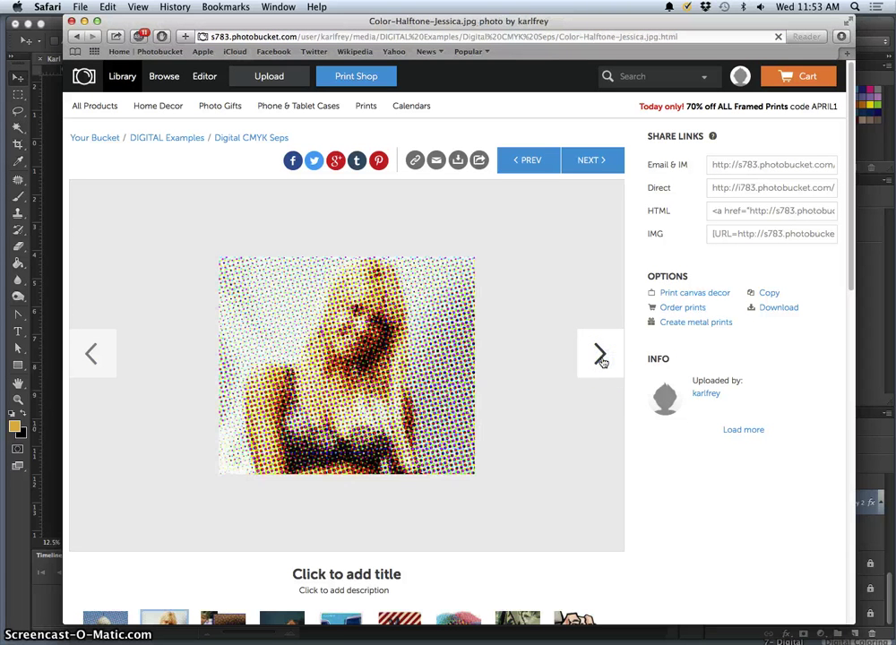
left_click(441, 352)
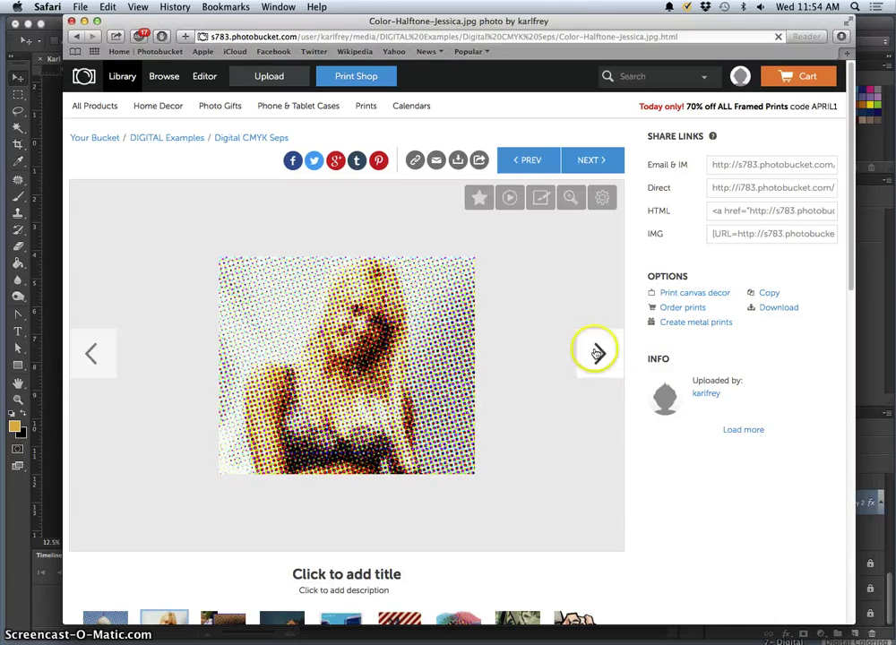
key("super+plus")
key("super+plus")
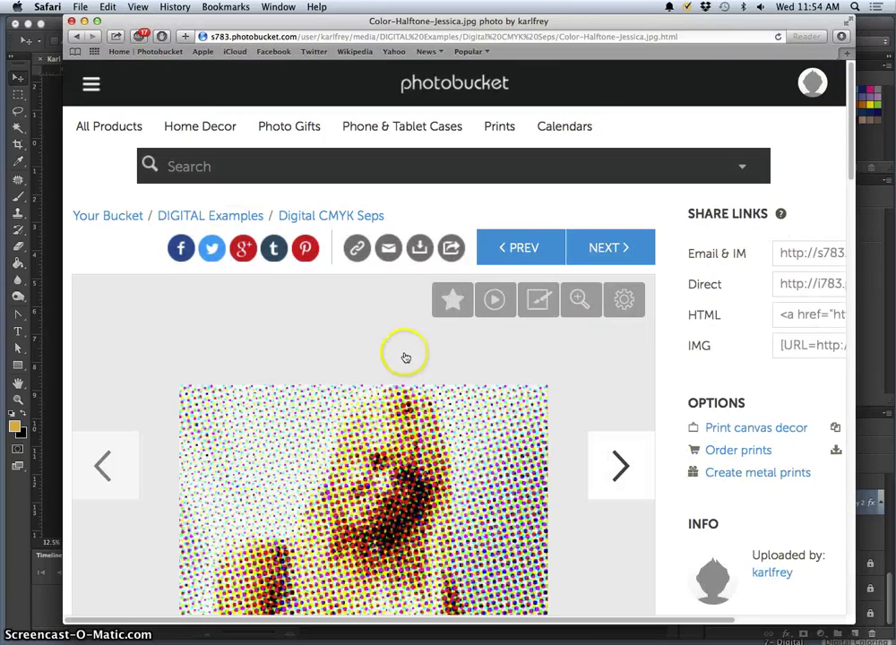
scroll(429, 452, "down", 2)
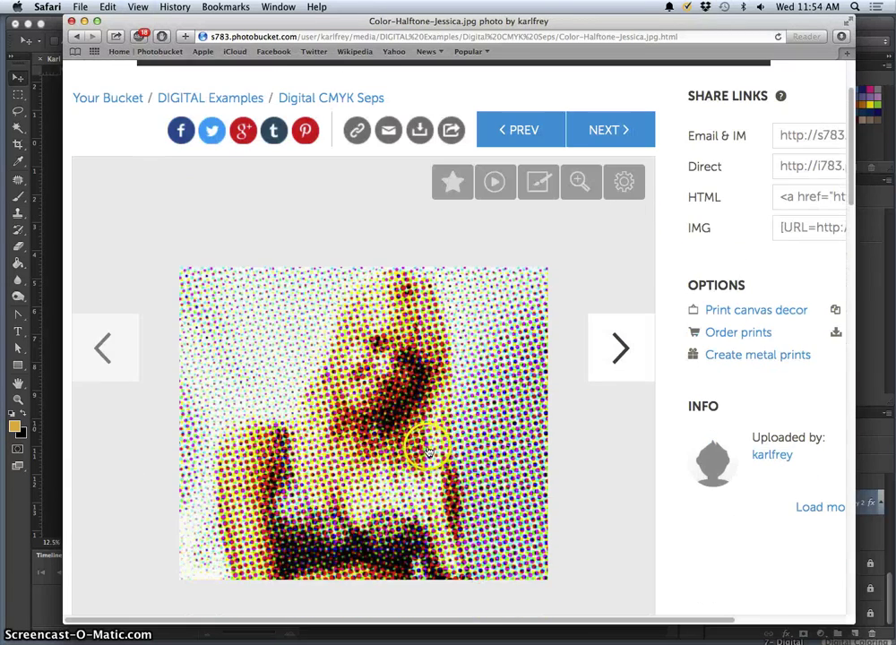
key("super+plus")
key("super+plus")
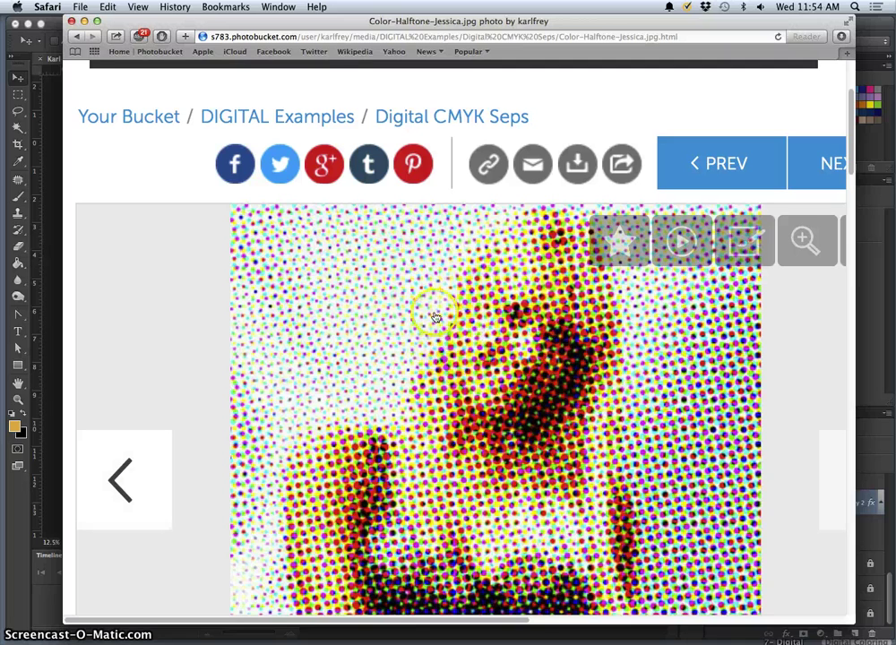
key("super+minus")
key("super+minus")
- Advance to BirthdayBitmapped.jpg and examine the original photo beside its halftone eye detail enlarged
left_click(621, 351)
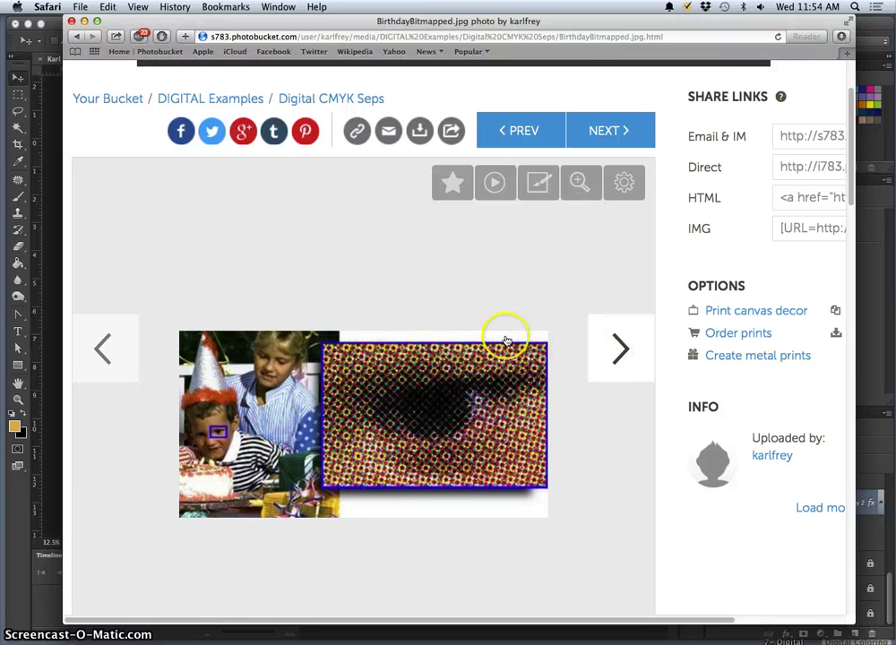
key("super+equal")
key("super+equal")
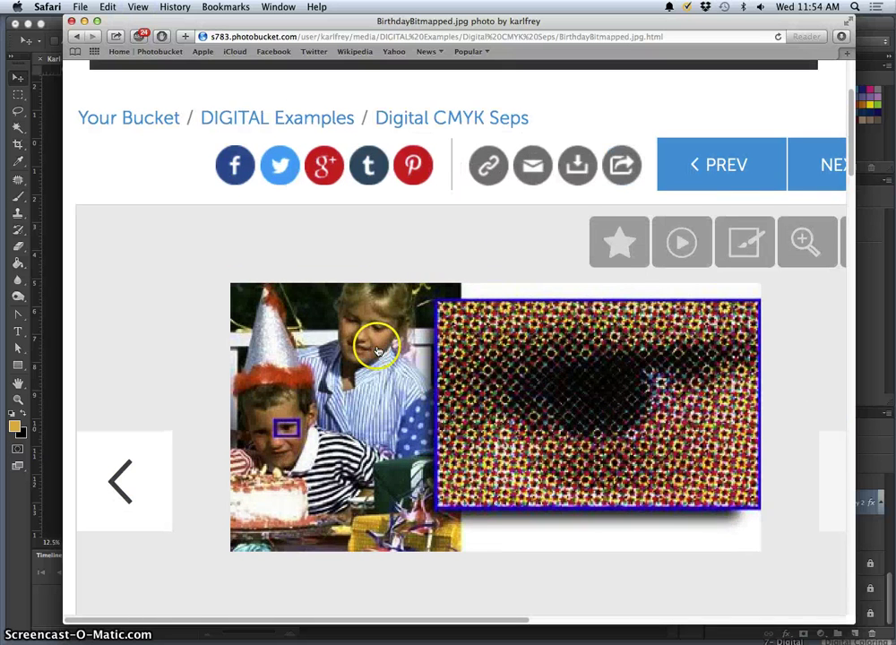
scroll(377, 354, "down", 2)
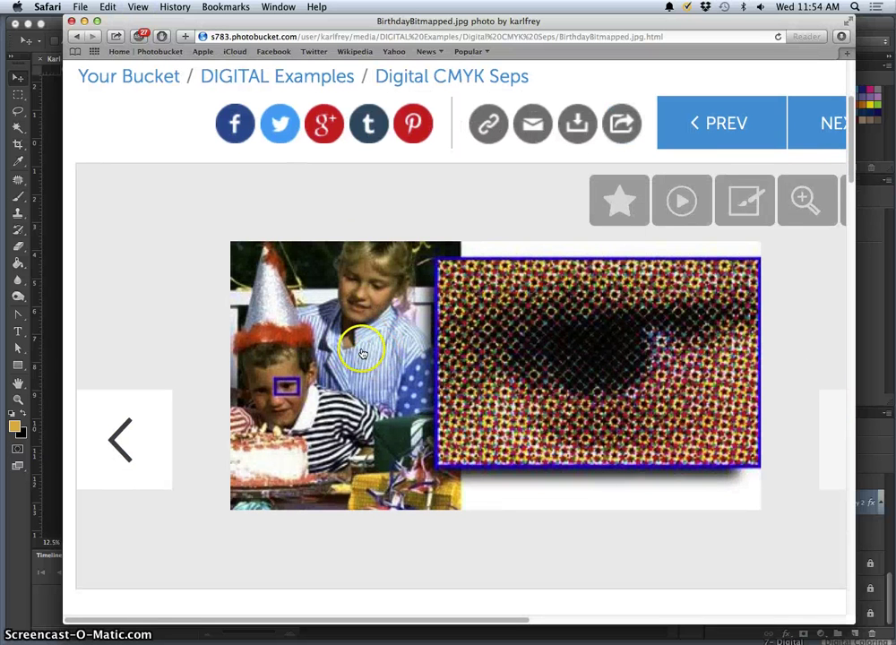
scroll(358, 355, "right", 1)
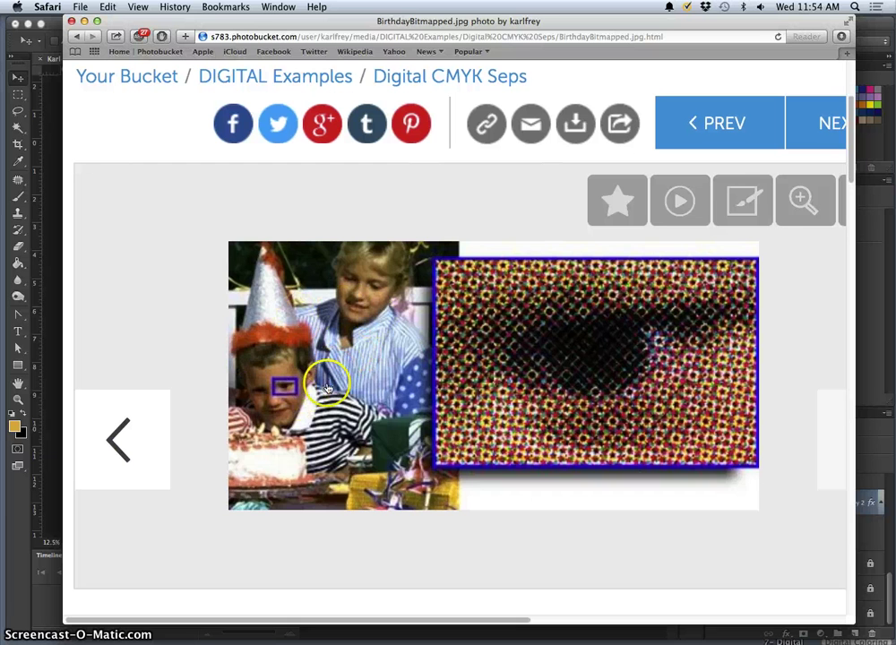
scroll(322, 376, "right", 1)
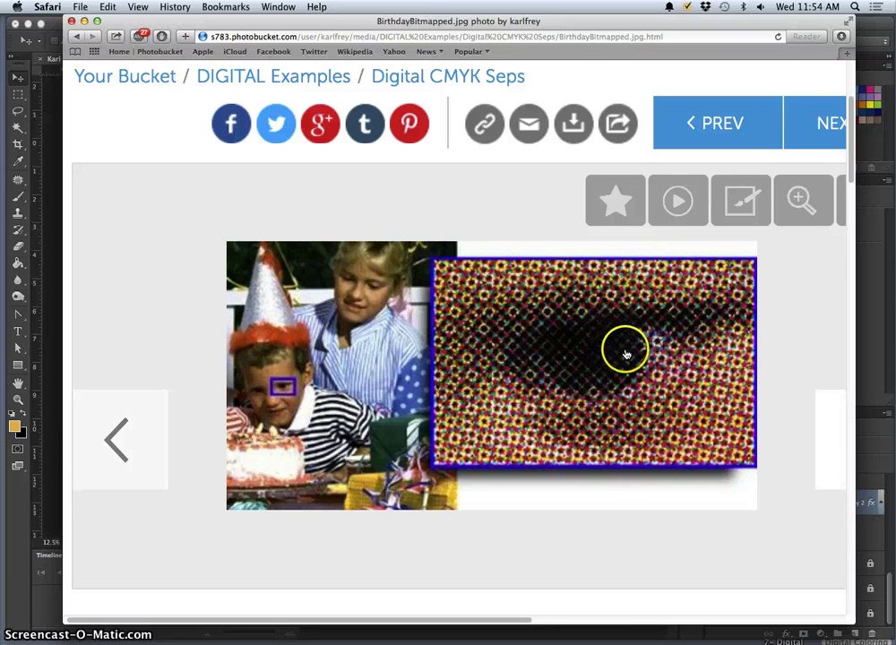
- Advance to colorsepVmO1qa3ofy.jpg and inspect the printed dots in the fiery explosion
scroll(632, 367, "right", 3)
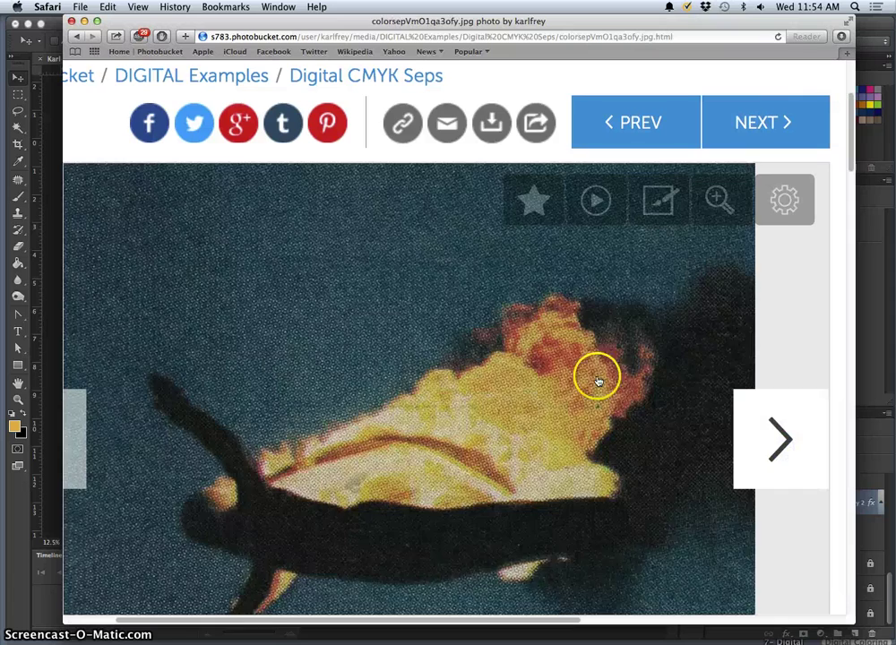
scroll(572, 380, "down", 2)
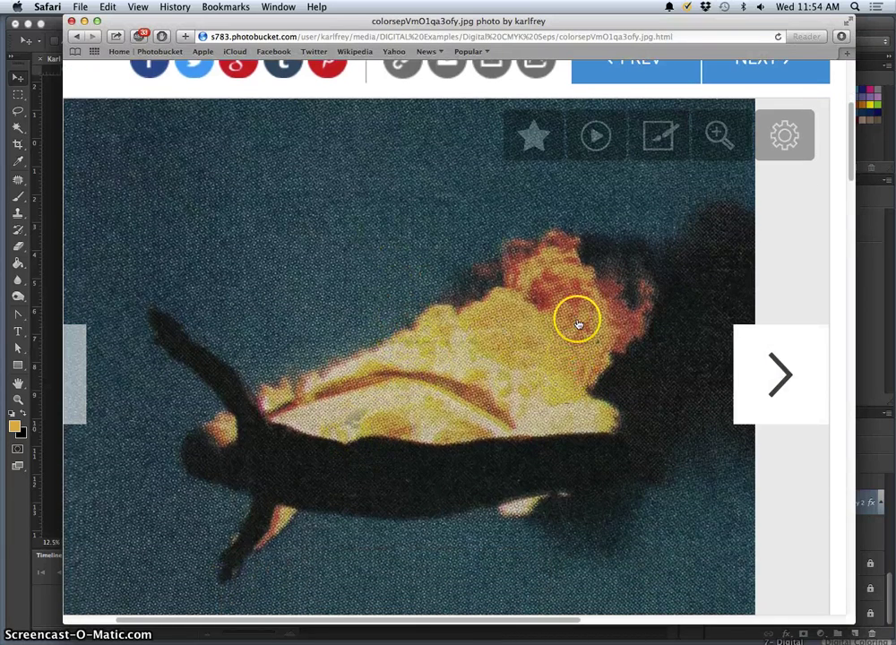
- Advance to digitalhalftoneGXB1qznd83.jpg and examine the halftone dots across the two vans from top to bottom
left_click(776, 383)
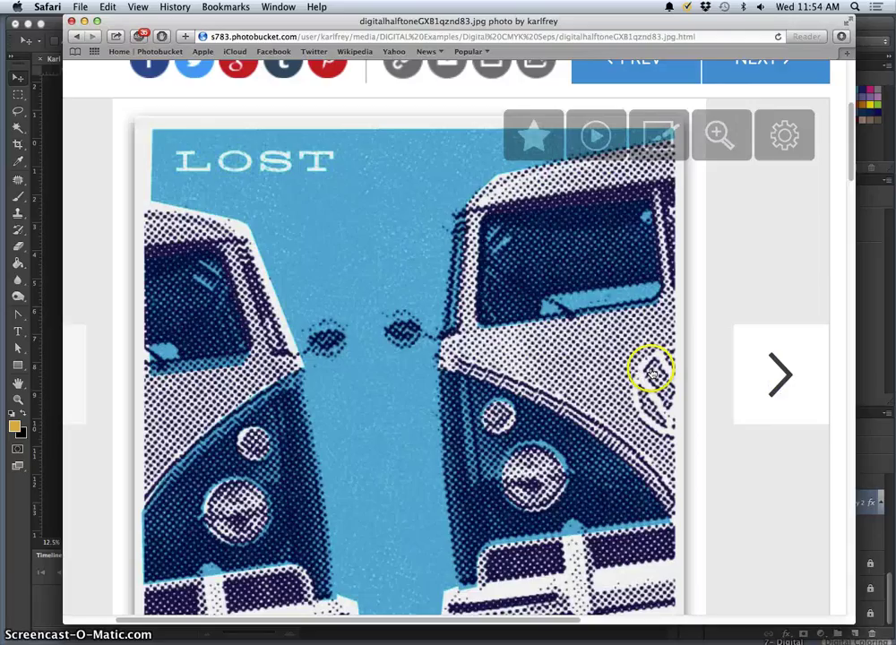
scroll(579, 370, "down", 3)
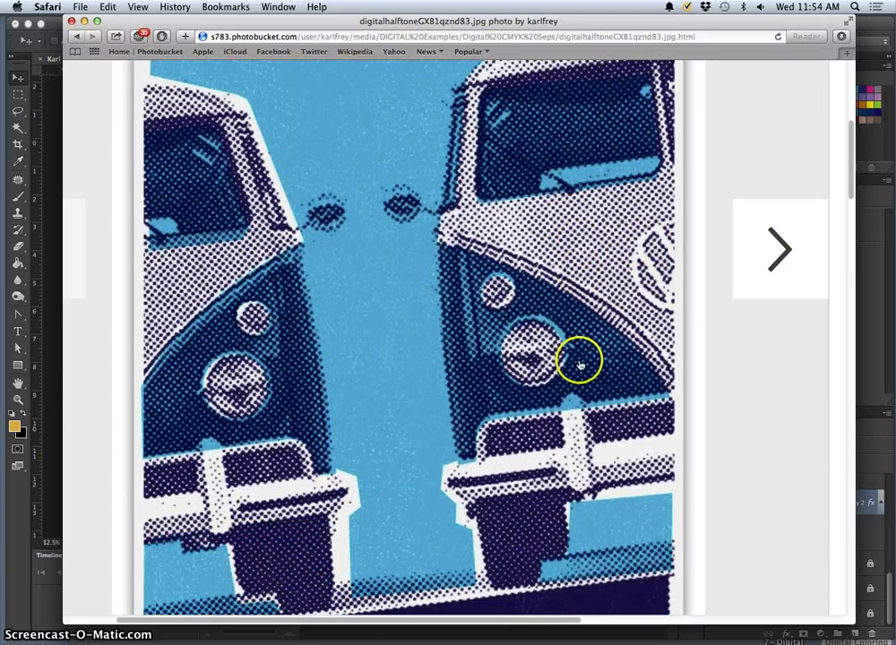
scroll(541, 304, "up", 3)
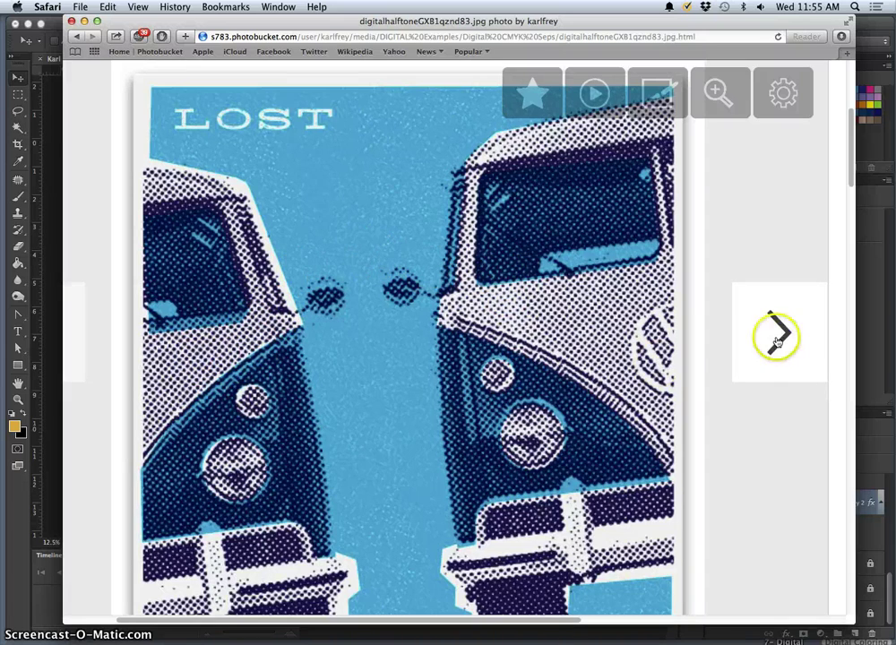
scroll(574, 349, "down", 4)
scroll(516, 300, "up", 5)
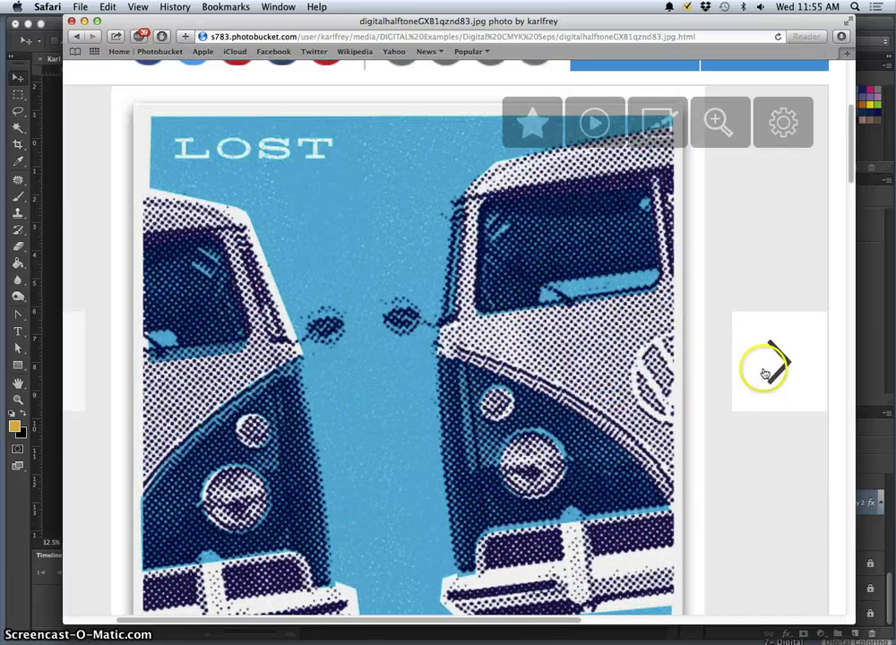
- Advance to digitalhalftone1qznd83o1_500.jpg and examine the blue halftone rabbit printed over the red stripes
left_click(771, 370)
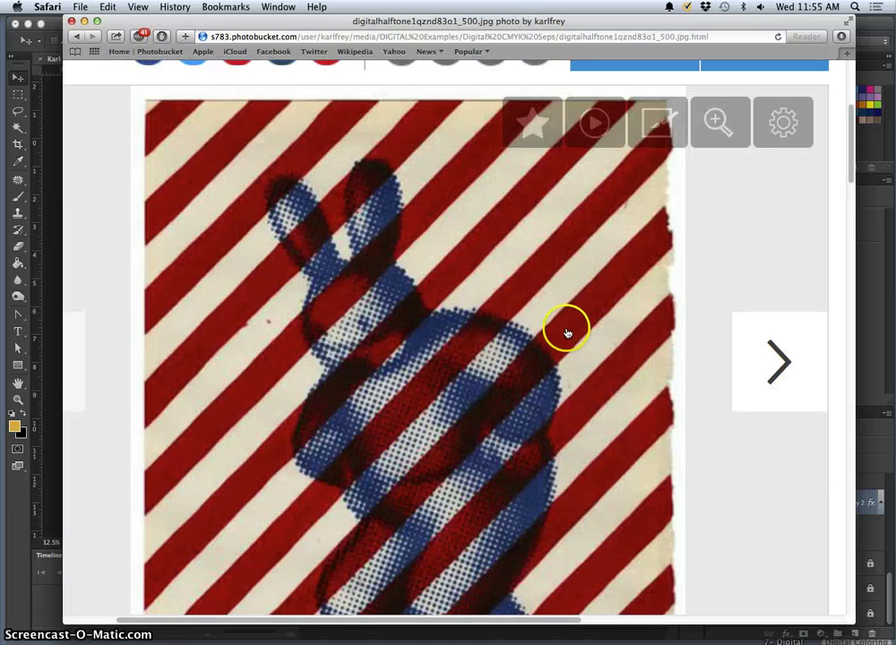
scroll(566, 323, "down", 2)
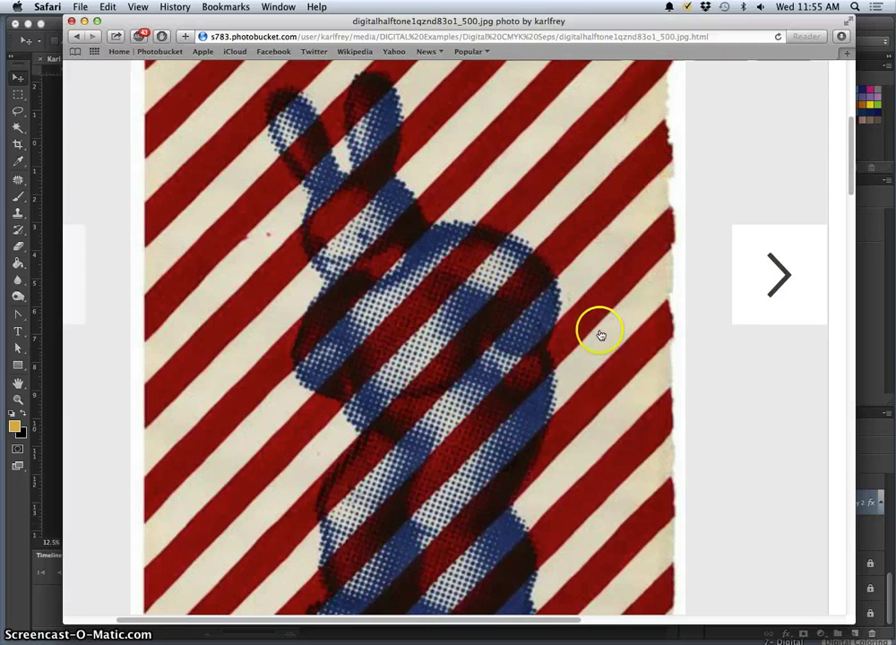
scroll(600, 338, "down", 4)
key("Right")
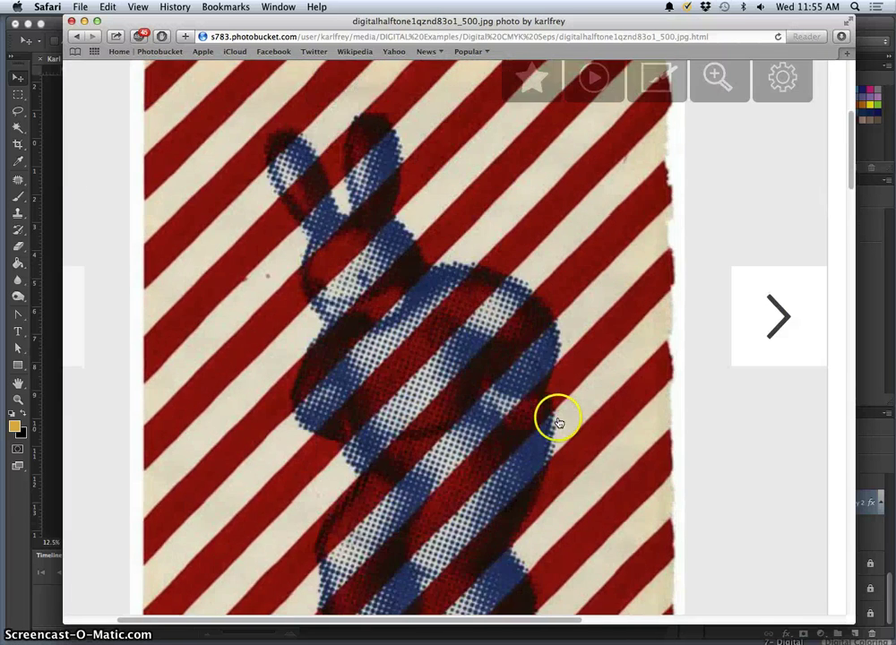
- Advance through the enlarged color separation examples to digitalcolorseps075f.jpg and inspect its overlapping CMYK dots
left_click(782, 335)
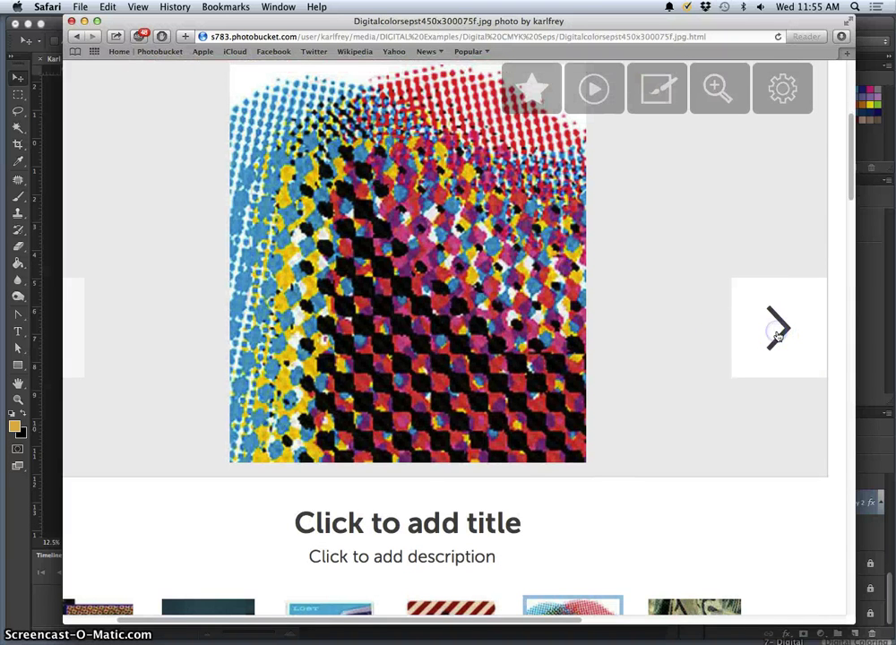
left_click(778, 334)
left_click(778, 334)
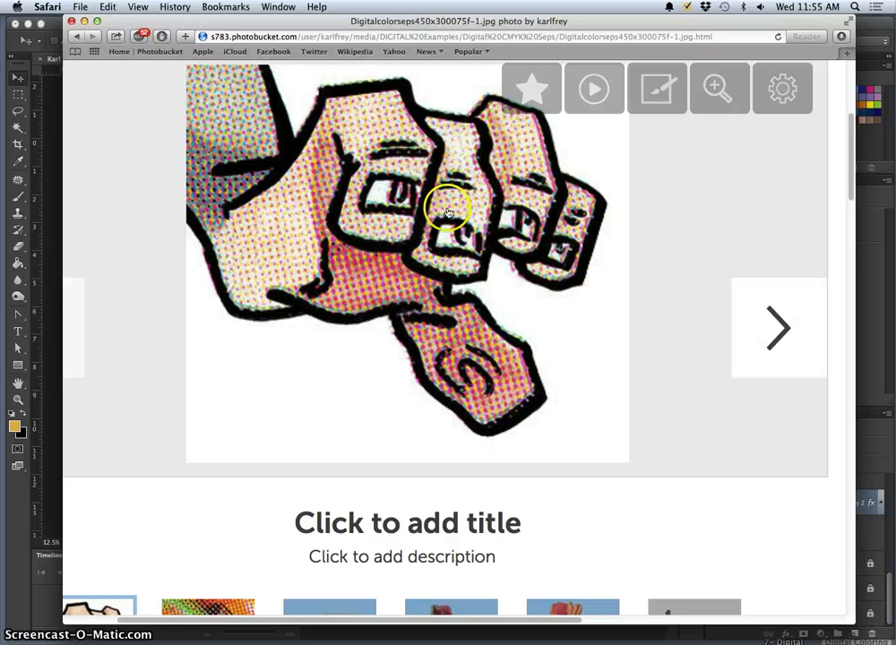
left_click(777, 327)
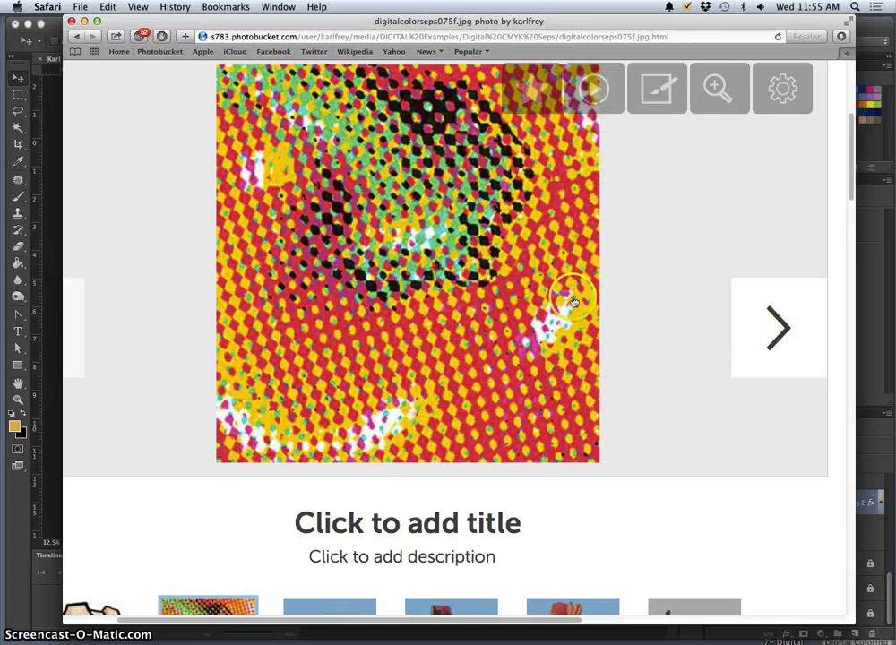
scroll(470, 250, "up", 2)
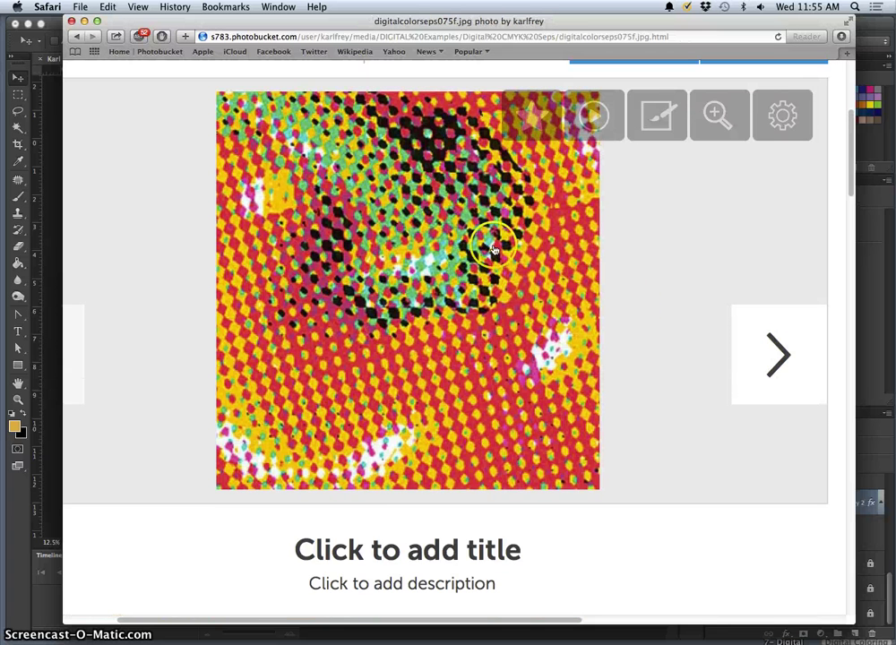
- Advance to Digitalcolorseps50x550baby_bluev3.jpg and examine the halftone edges around the patchwork car
left_click(781, 367)
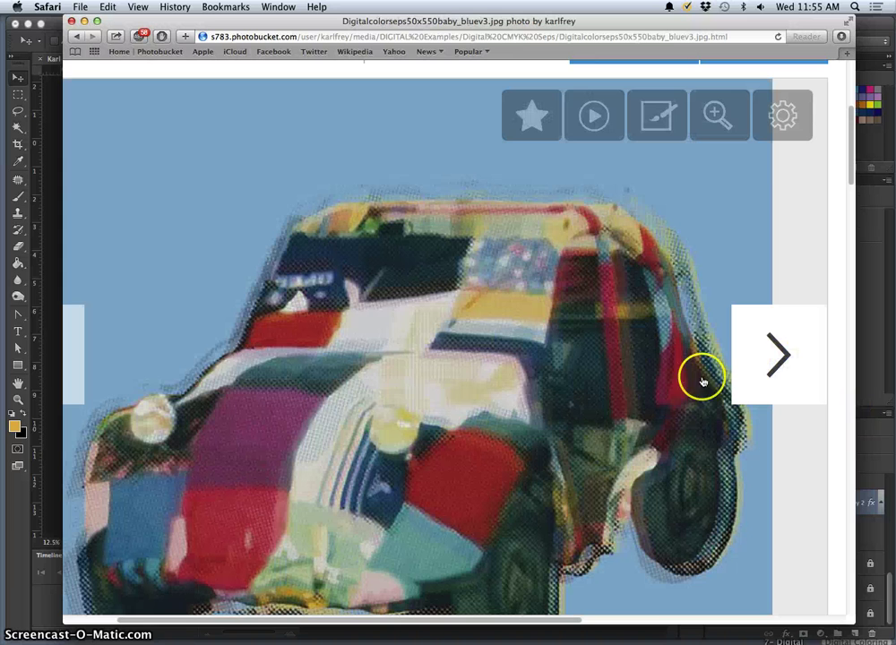
scroll(691, 383, "down", 5)
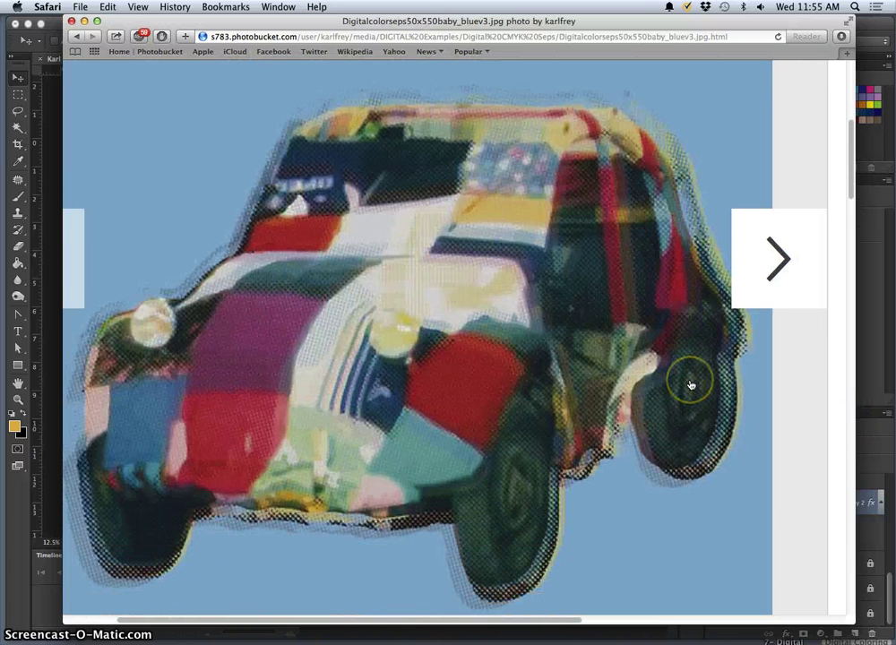
scroll(650, 374, "right", 2)
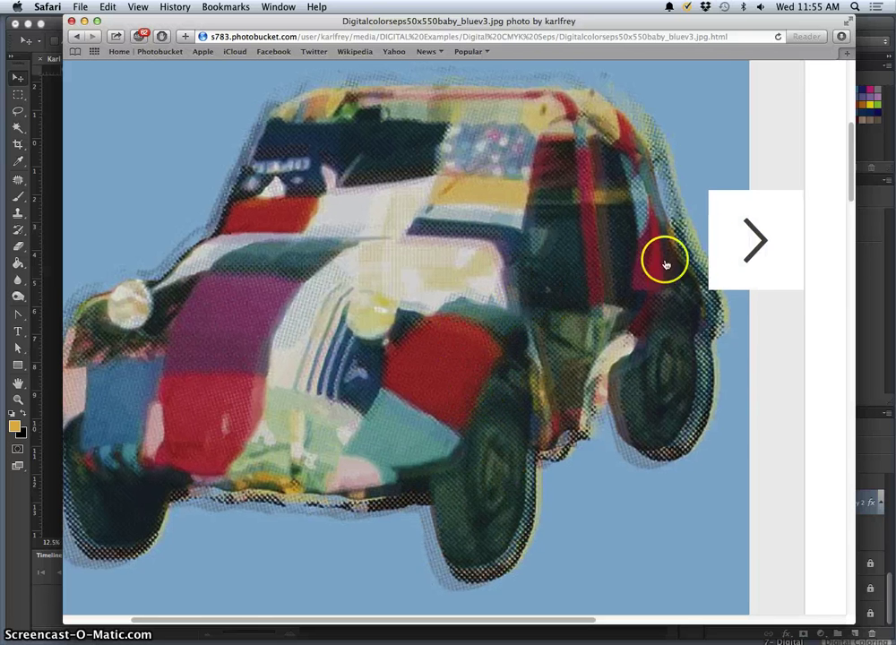
- Advance to the Texas-shaped meat image and the California-shaped vegetable image, examining the full halftone picture of each
left_click(749, 247)
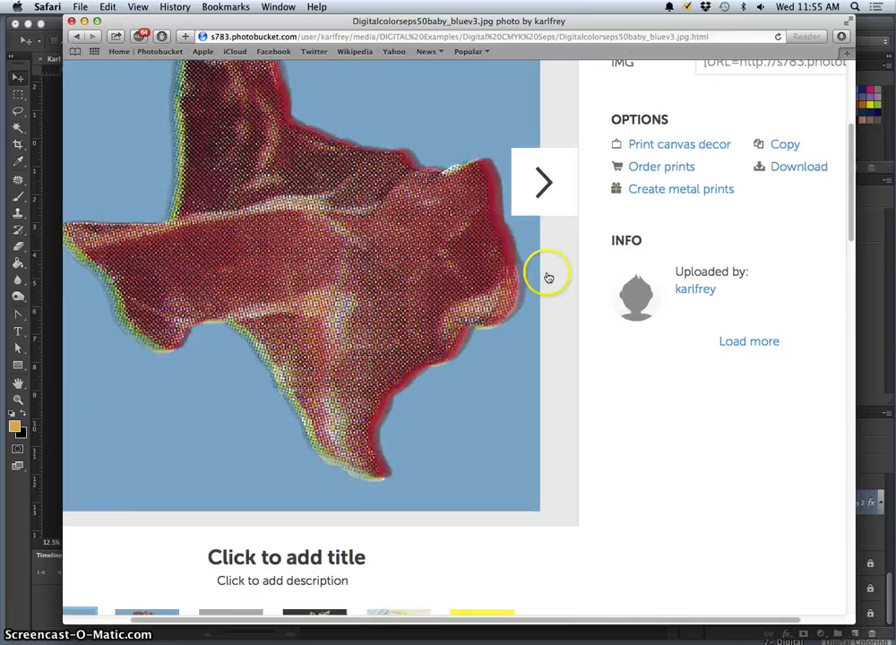
scroll(548, 277, "up", 2)
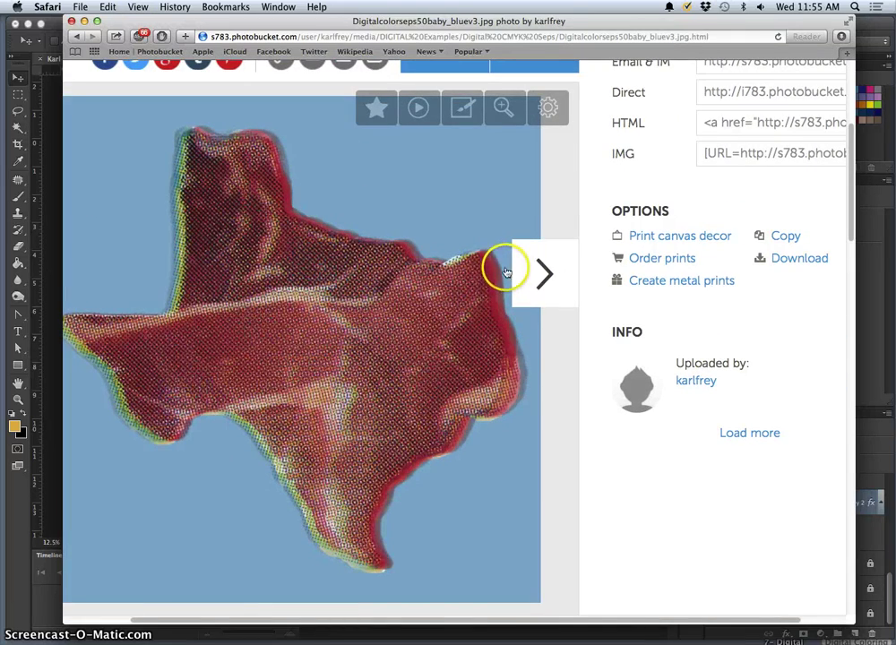
scroll(412, 25, "left", 3)
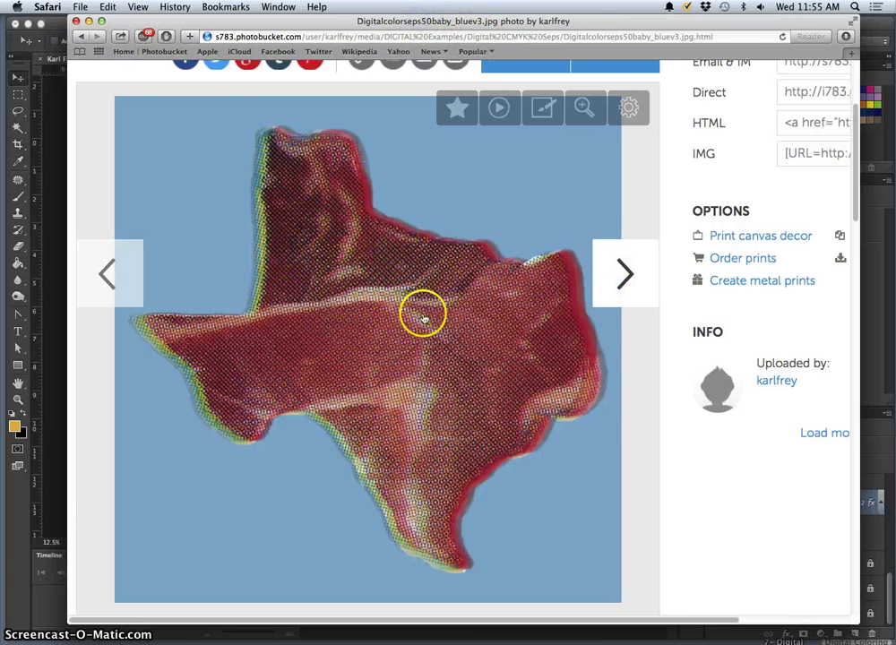
left_click(619, 293)
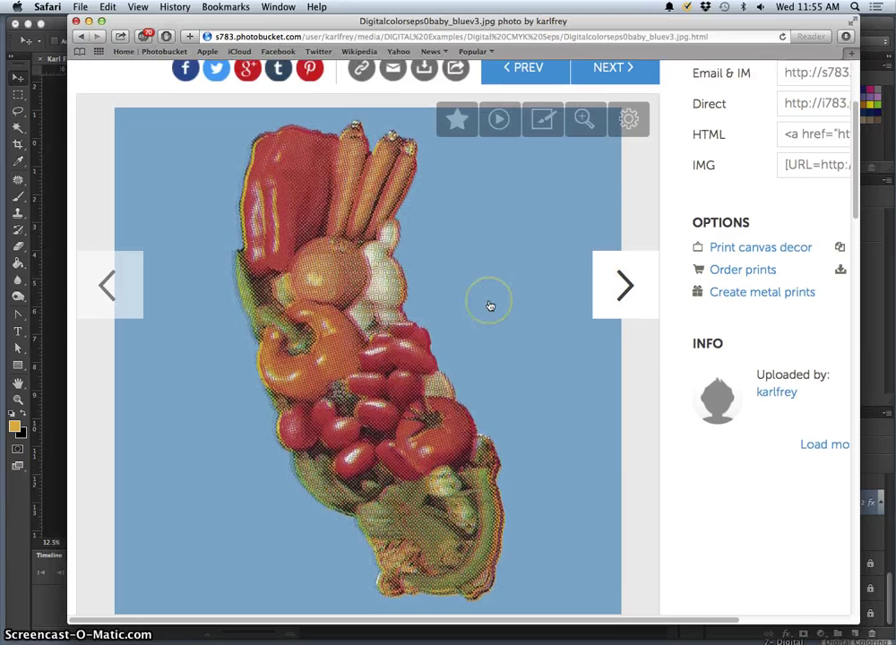
scroll(490, 305, "down", 1)
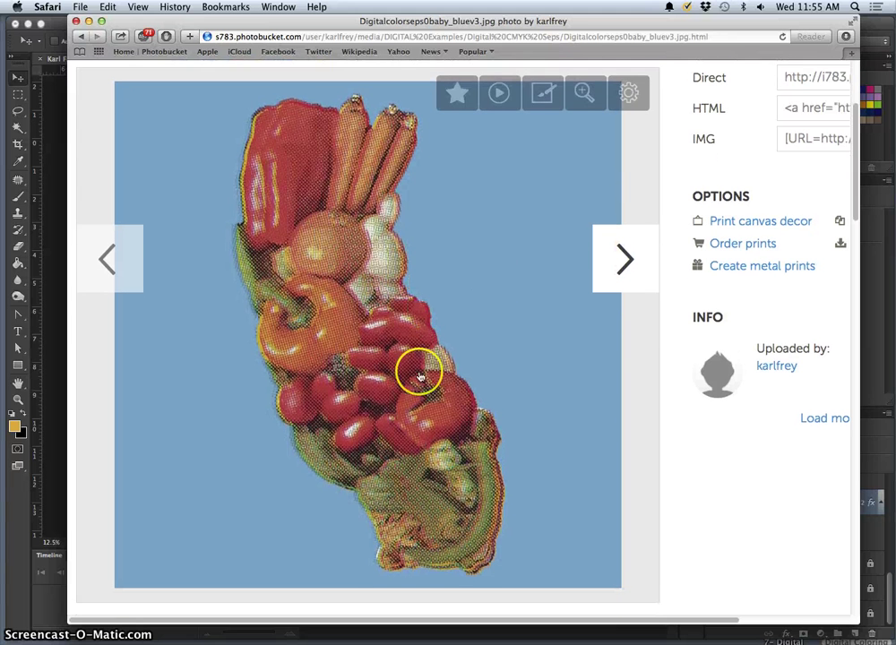
- Browse the following album images from the grey-background cartoon figure through the yellow skull poster to the CMYK halftone portrait
left_click(619, 268)
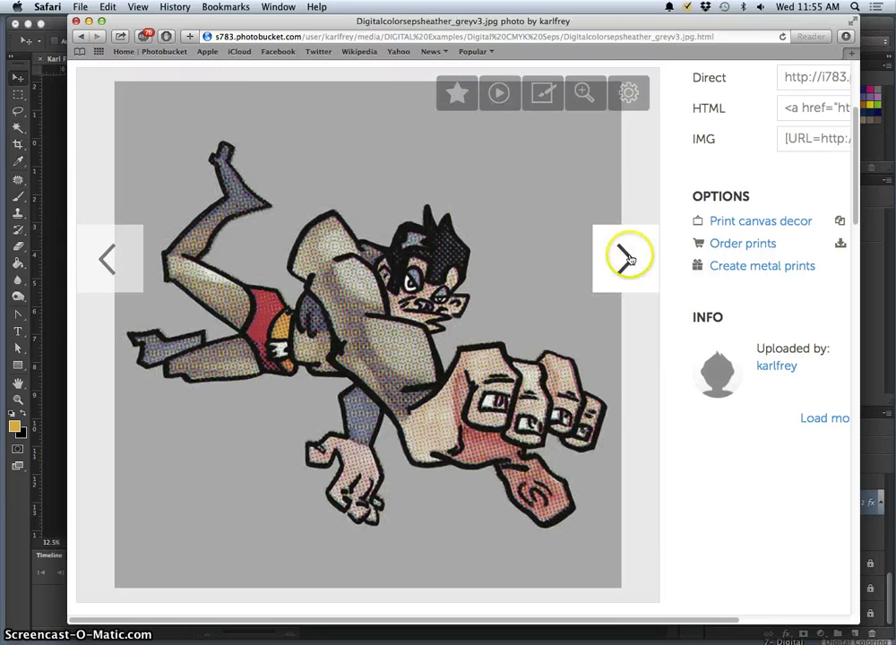
left_click(628, 258)
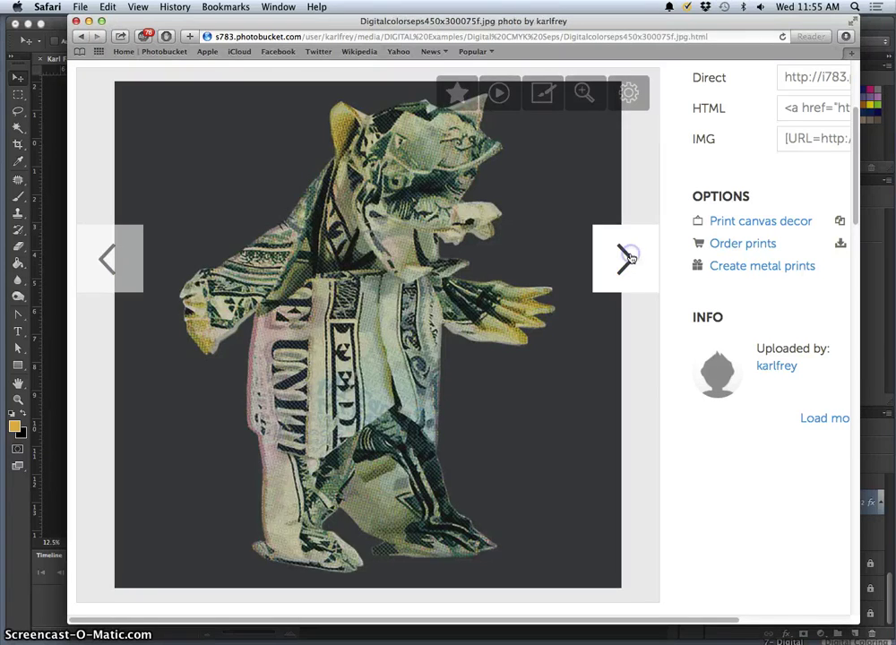
left_click(630, 258)
left_click(630, 258)
left_click(630, 258)
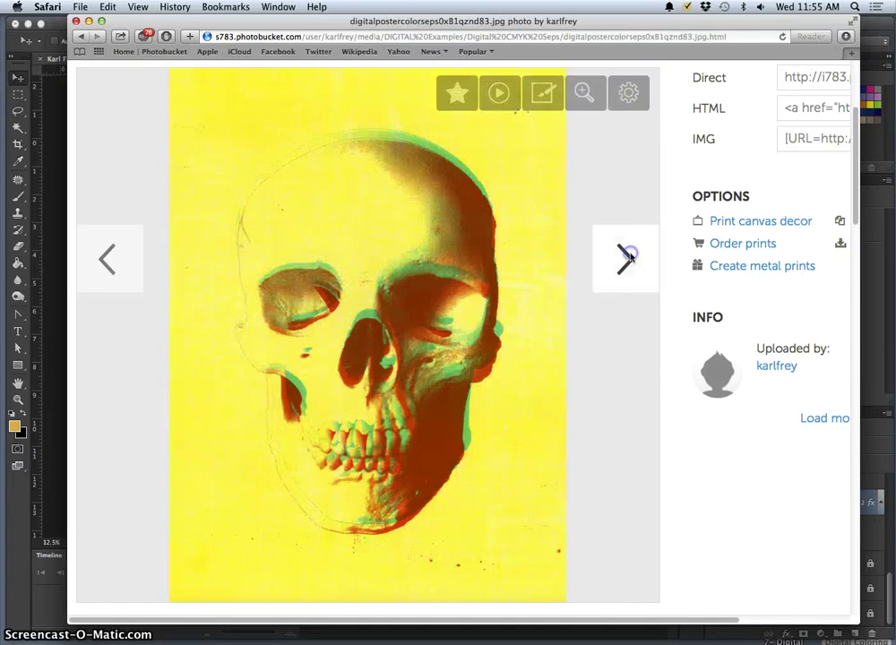
left_click(630, 258)
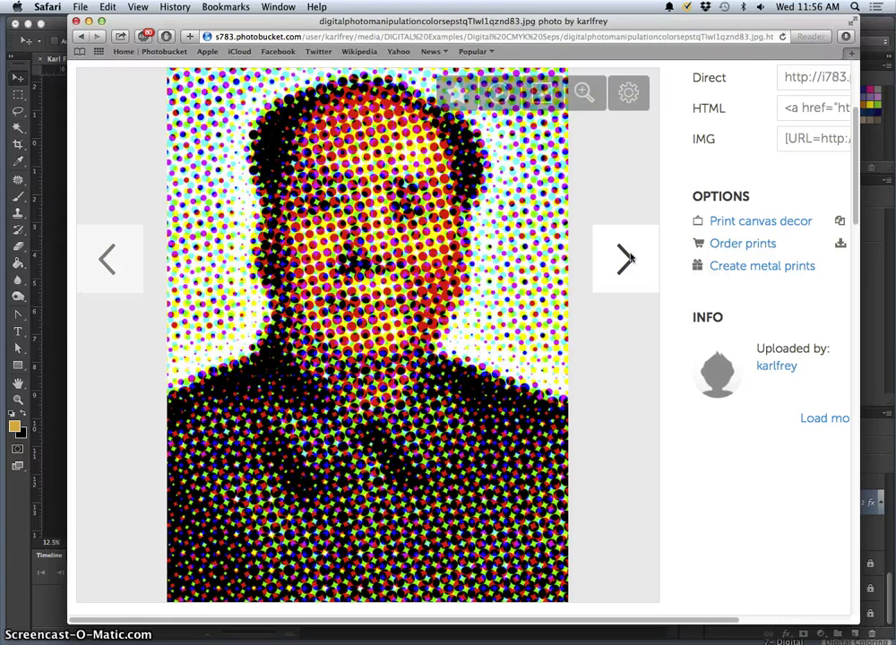
- Minimize the browser to return to Photoshop, and review the CMYK FULL RUN action's steps before collapsing them
left_click(88, 21)
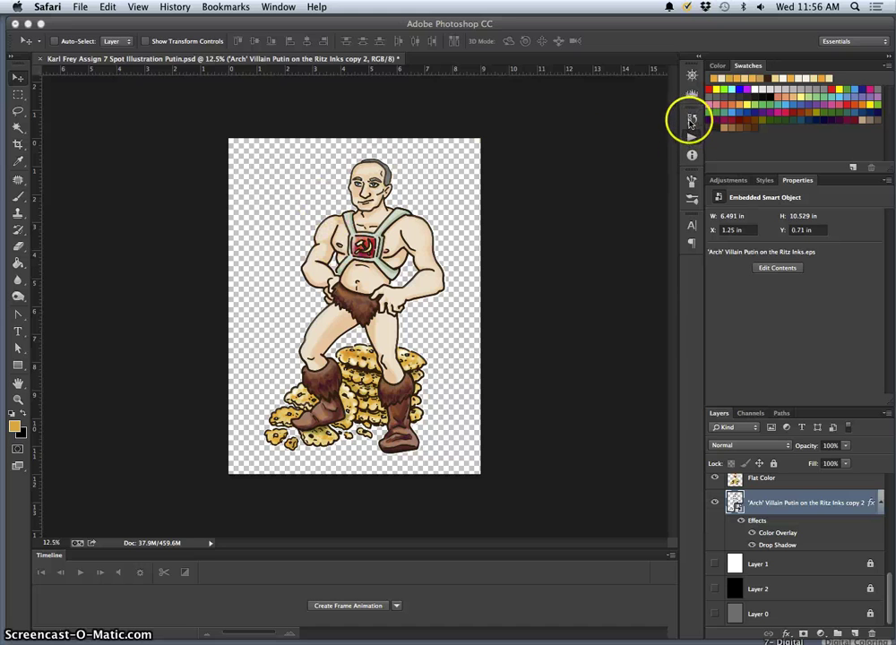
left_click(645, 152)
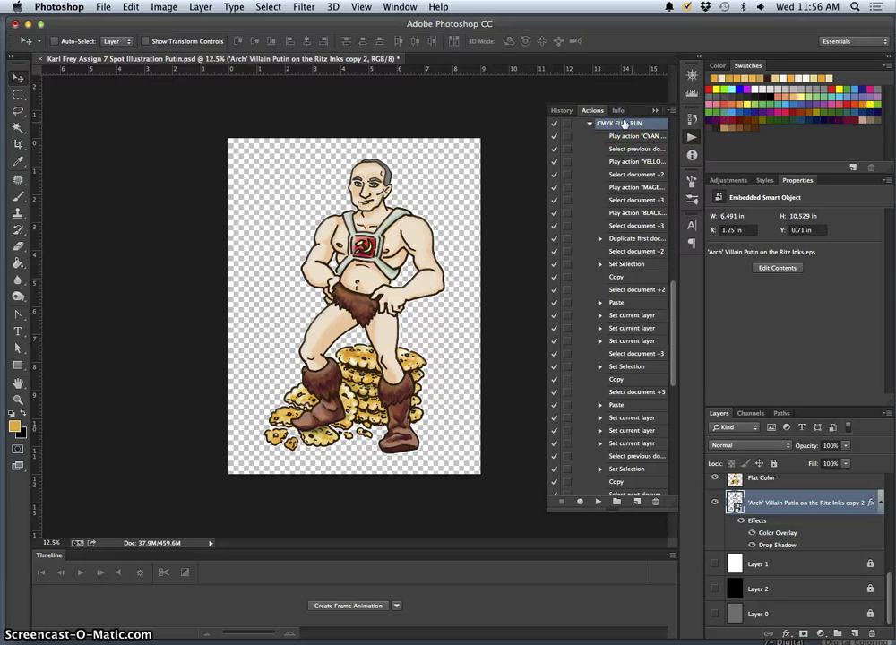
scroll(623, 240, "up", 3)
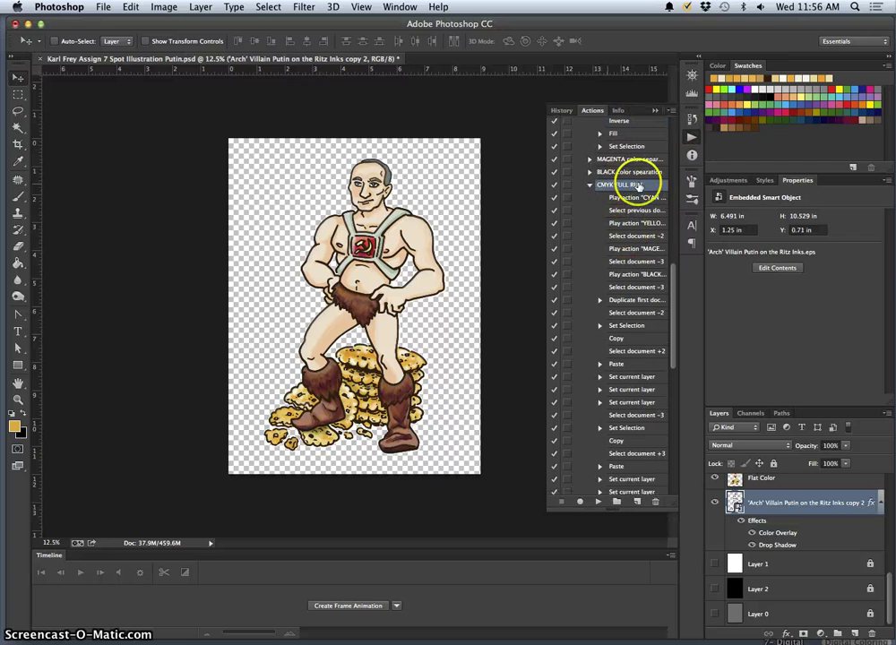
left_click(590, 185)
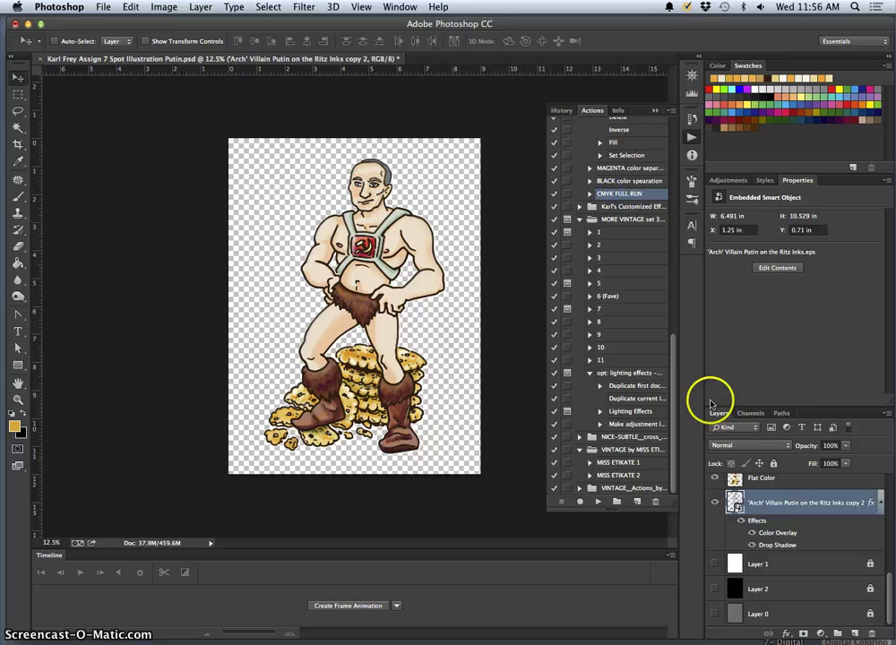
left_click(587, 195)
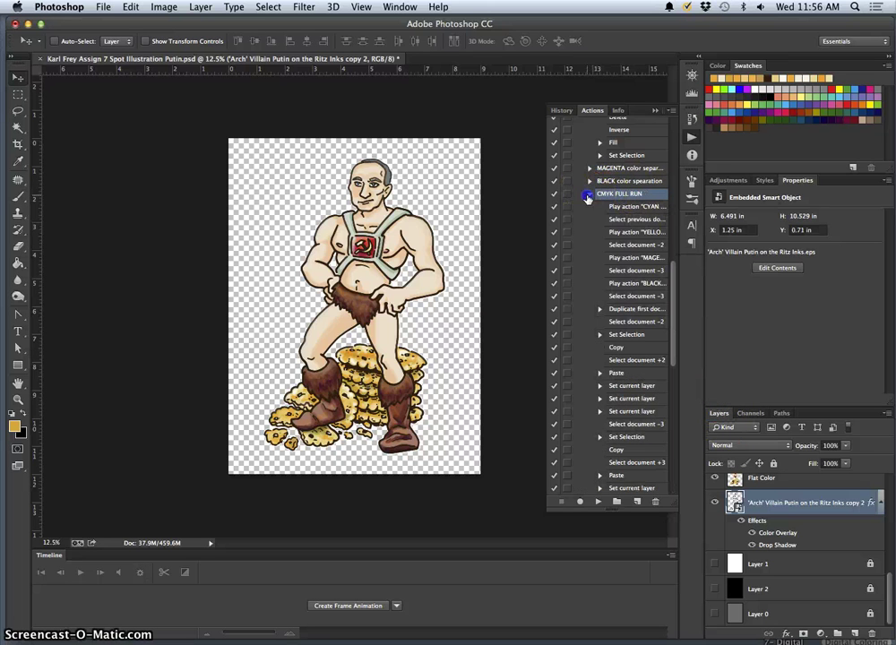
left_click(588, 196)
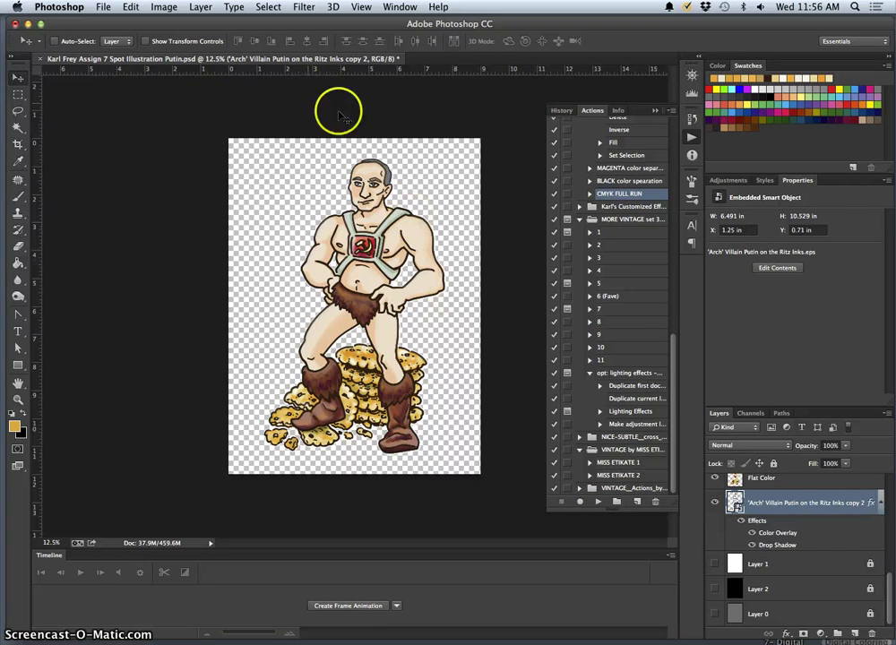
- Delete Layer 5, the merged artwork layer above Color Holds
left_click(599, 505)
left_click(714, 485)
left_click(715, 510)
left_click(714, 485)
left_click(752, 487)
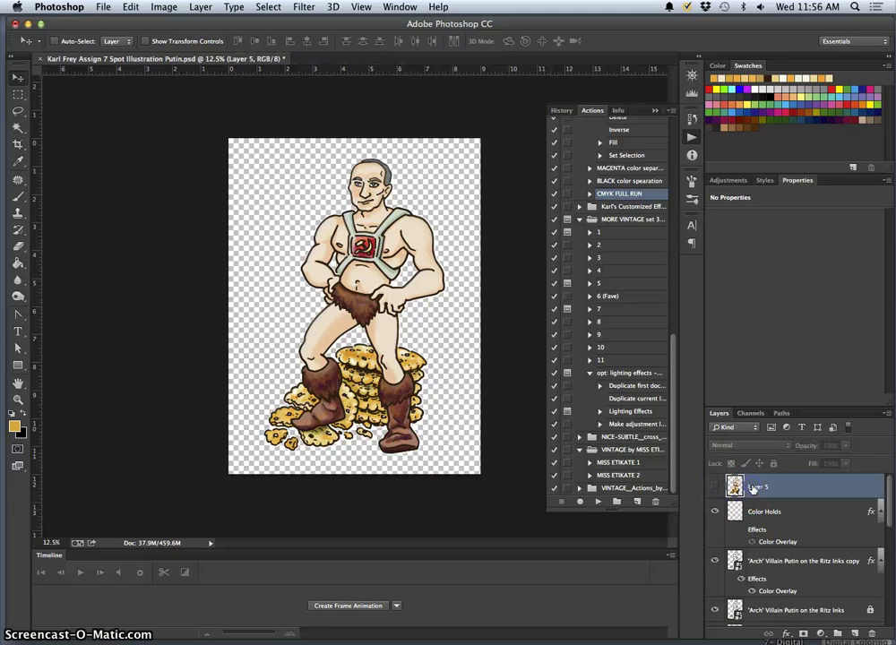
left_click(716, 490)
key("Delete")
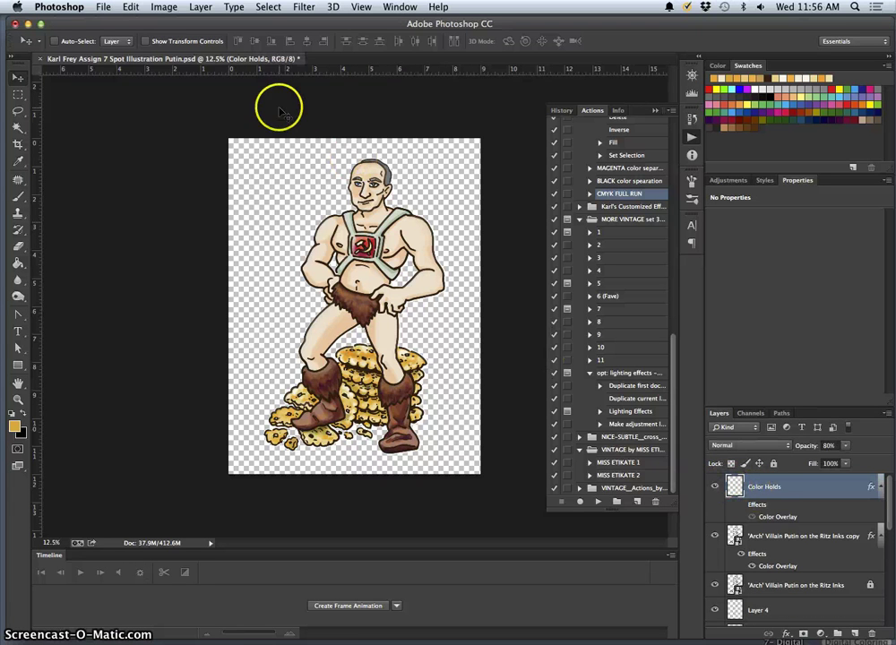
- Stamp all visible artwork into a new merged layer above Color Holds, and hide every layer beneath it
left_click(202, 6)
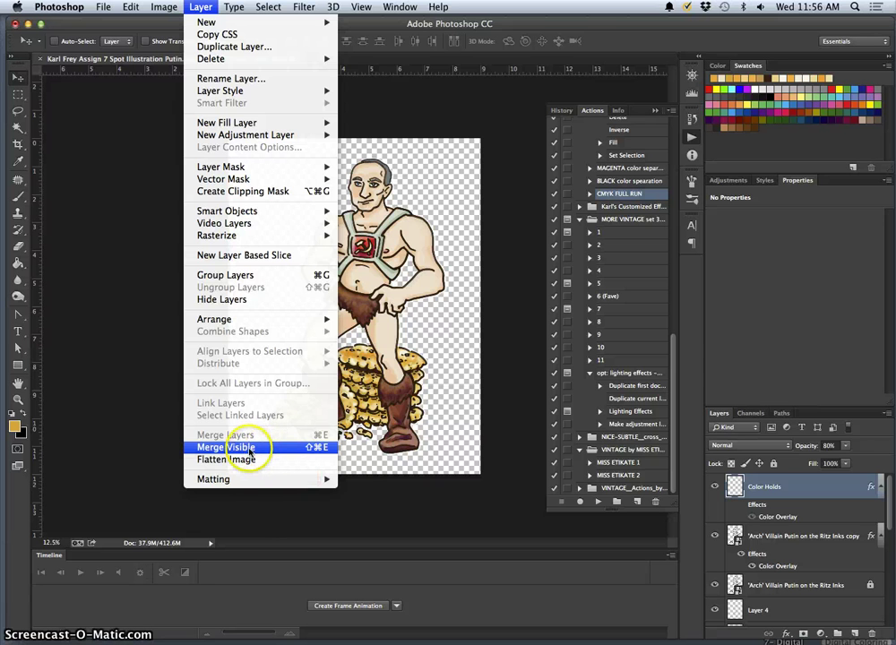
key("shift+alt+super+e")
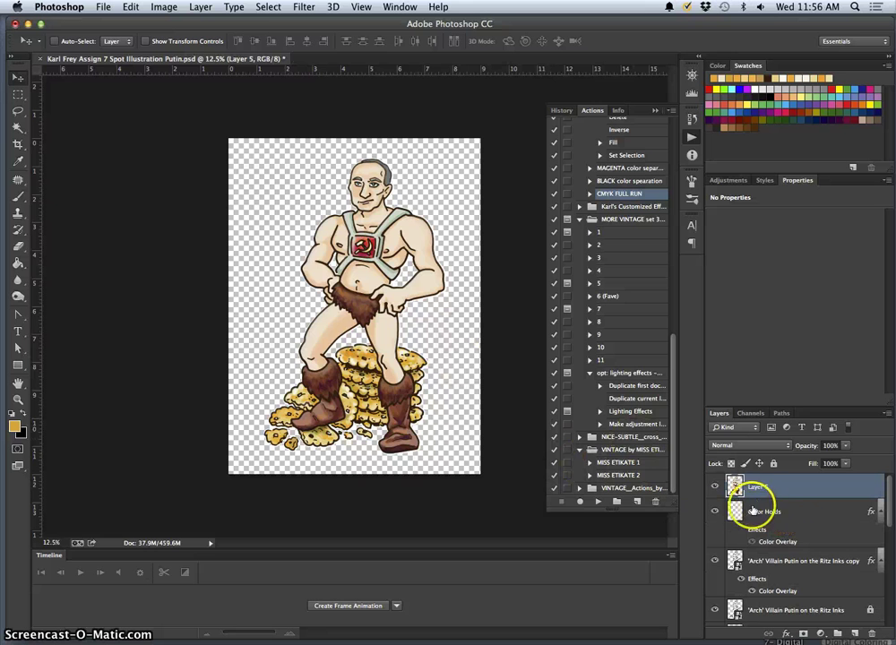
left_click(715, 561)
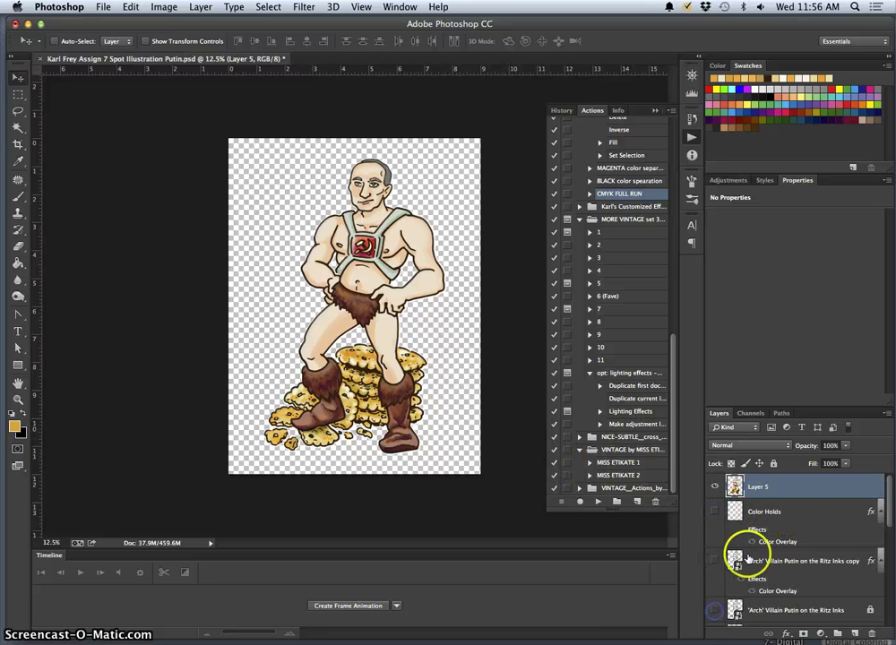
scroll(736, 573, "down", 5)
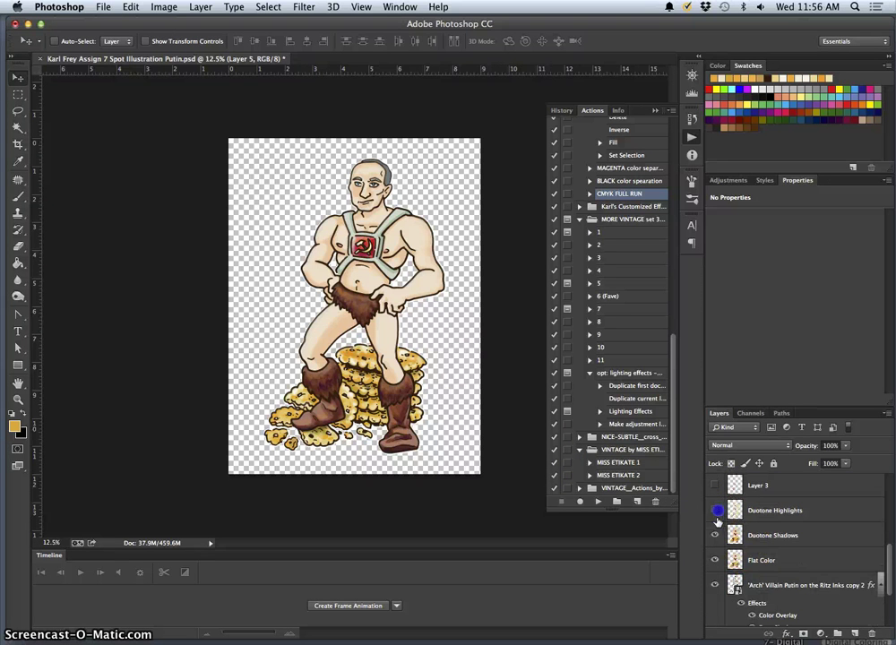
scroll(735, 557, "down", 3)
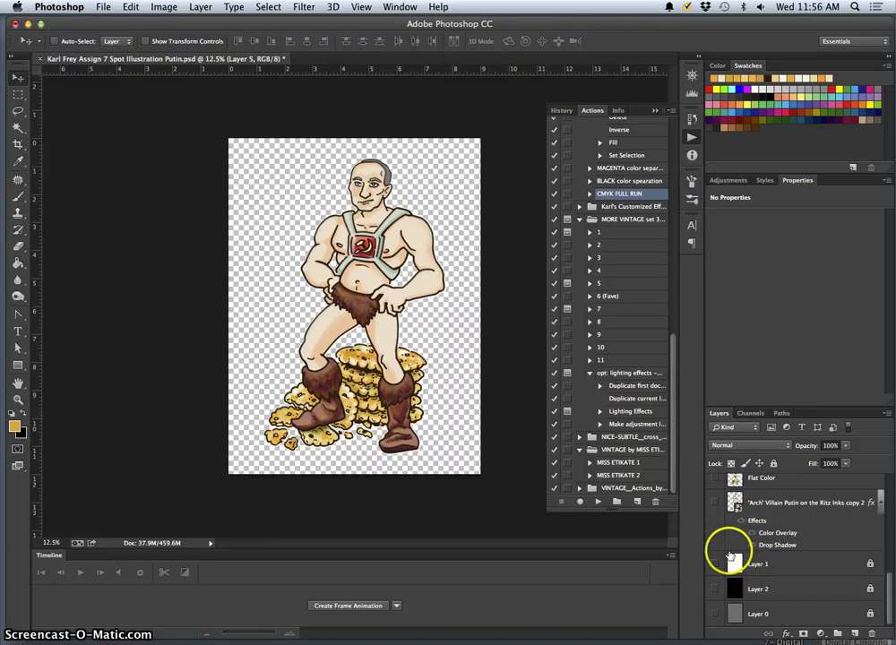
scroll(730, 556, "up", 6)
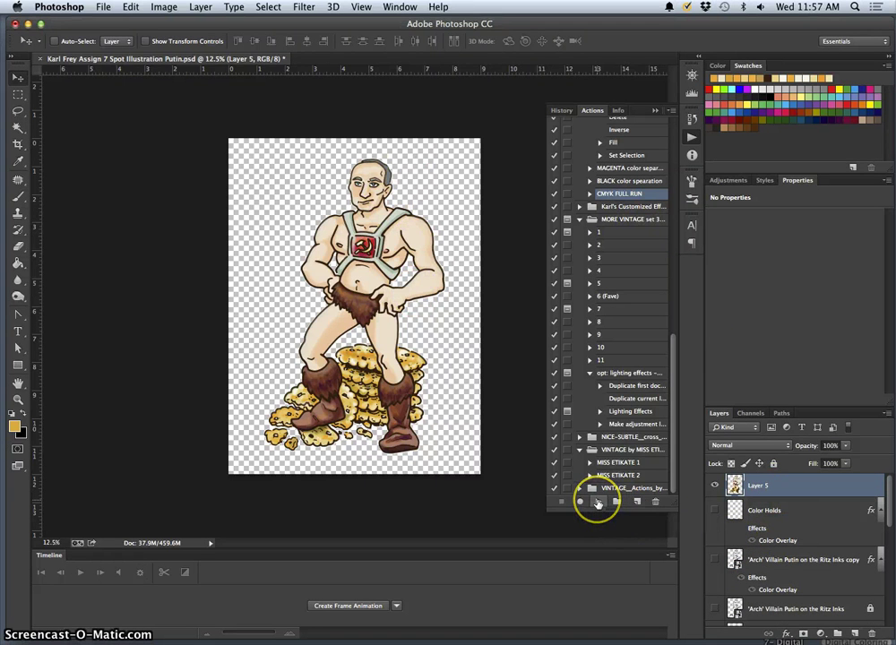
- Run the CMYK FULL RUN action on the merged artwork, rasterizing smart objects and merging layers at every mode change
left_click(599, 500)
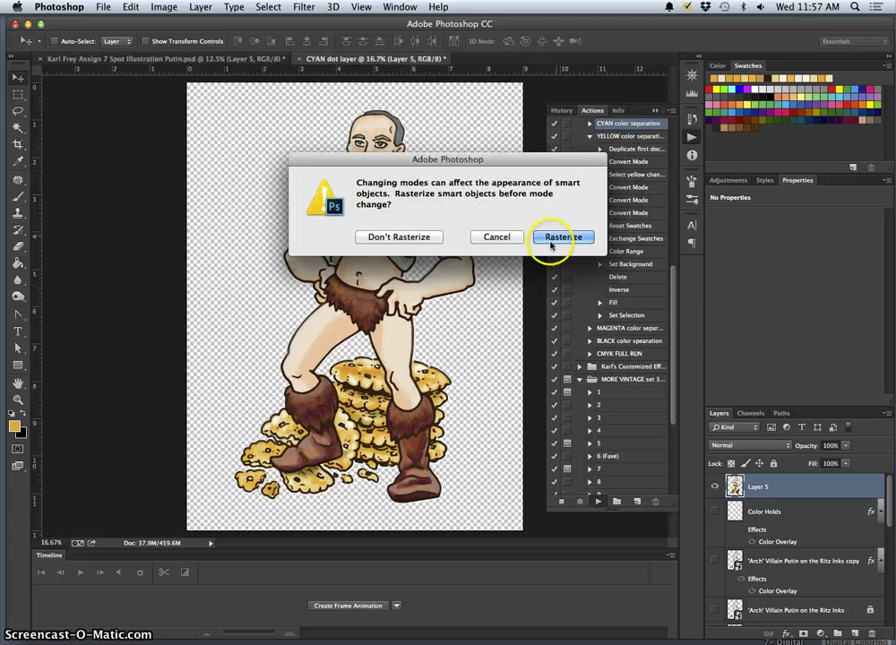
left_click(557, 238)
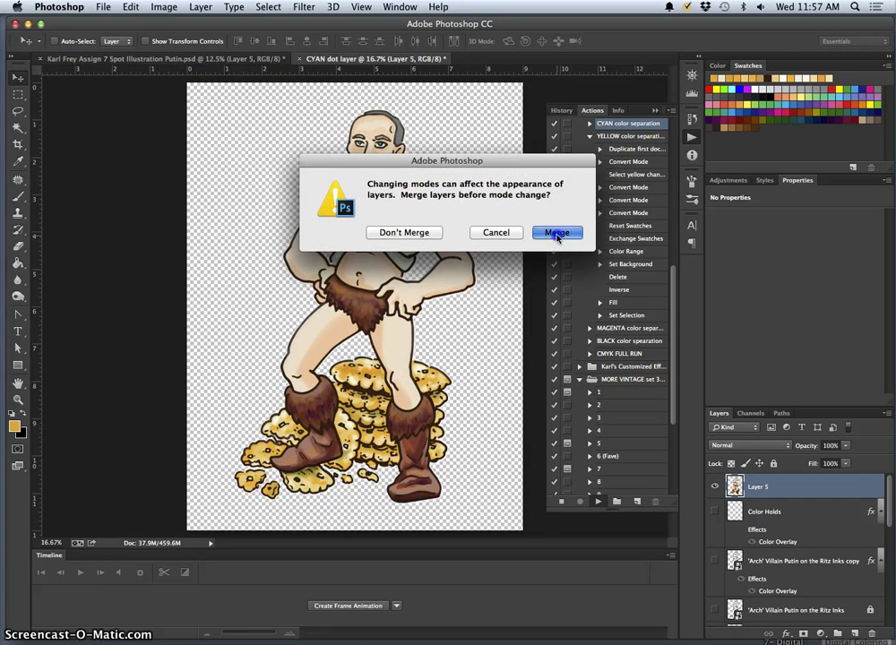
left_click(557, 235)
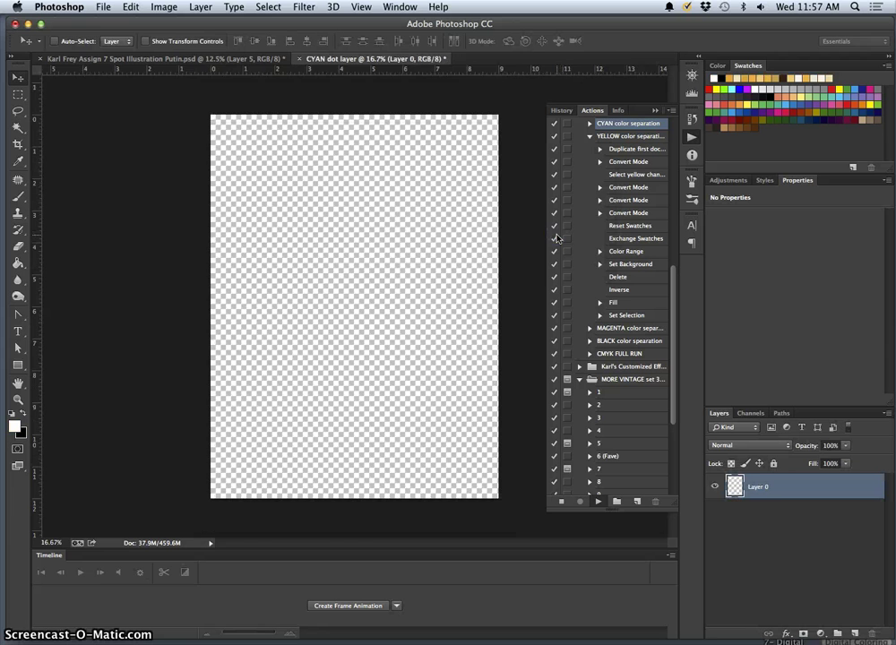
left_click(553, 238)
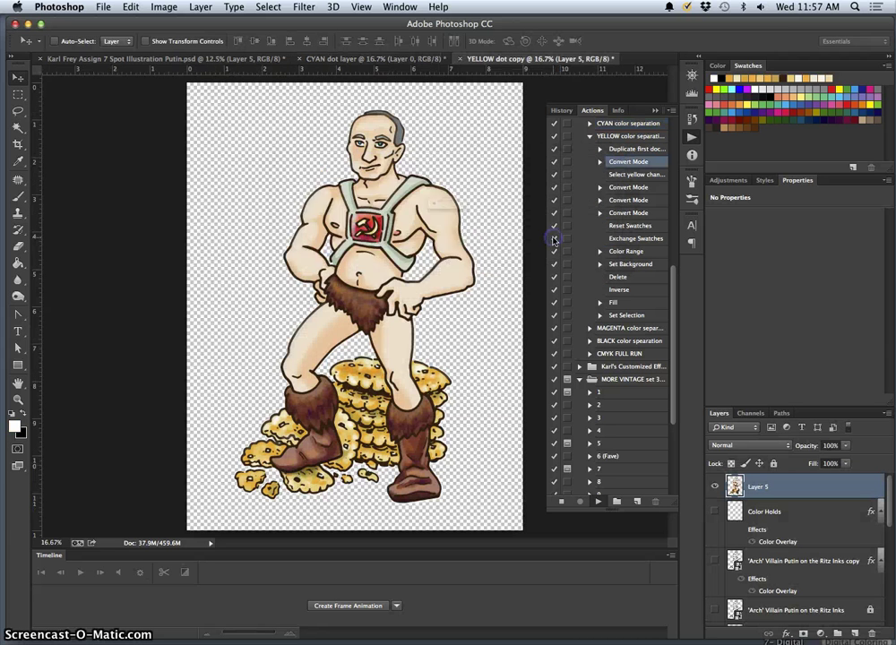
left_click(553, 237)
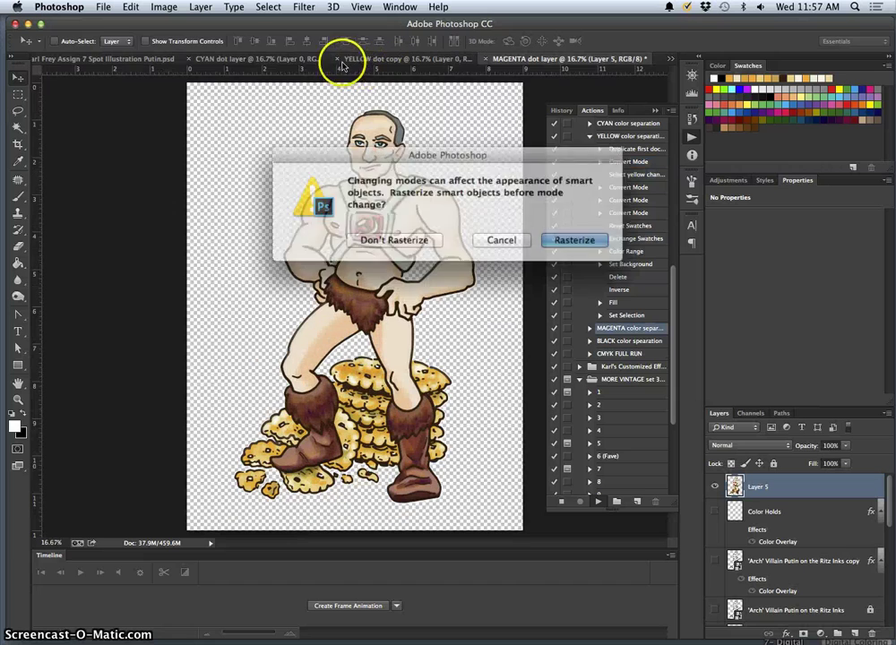
key("Return")
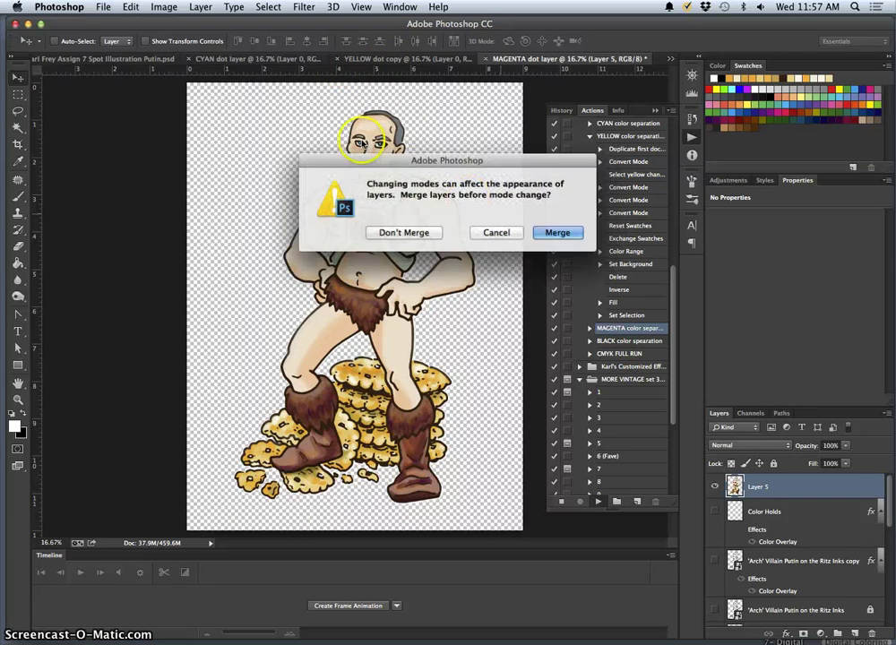
key("Return")
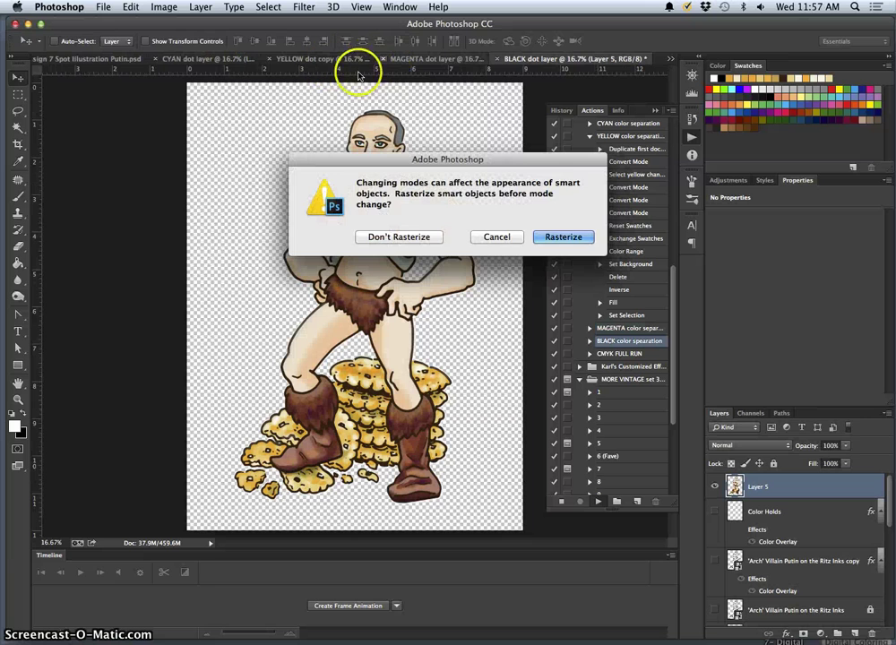
key("Return")
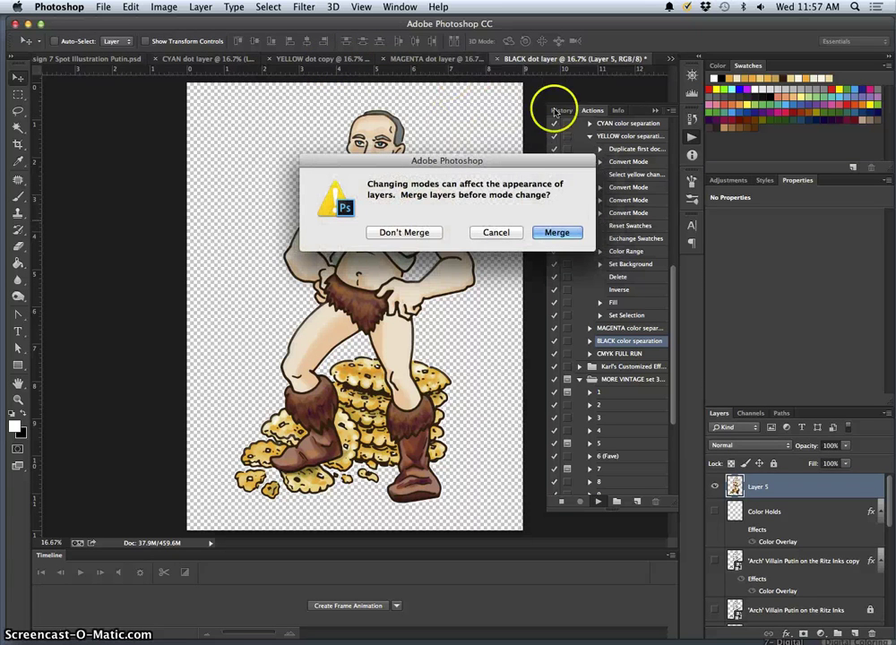
key("Return")
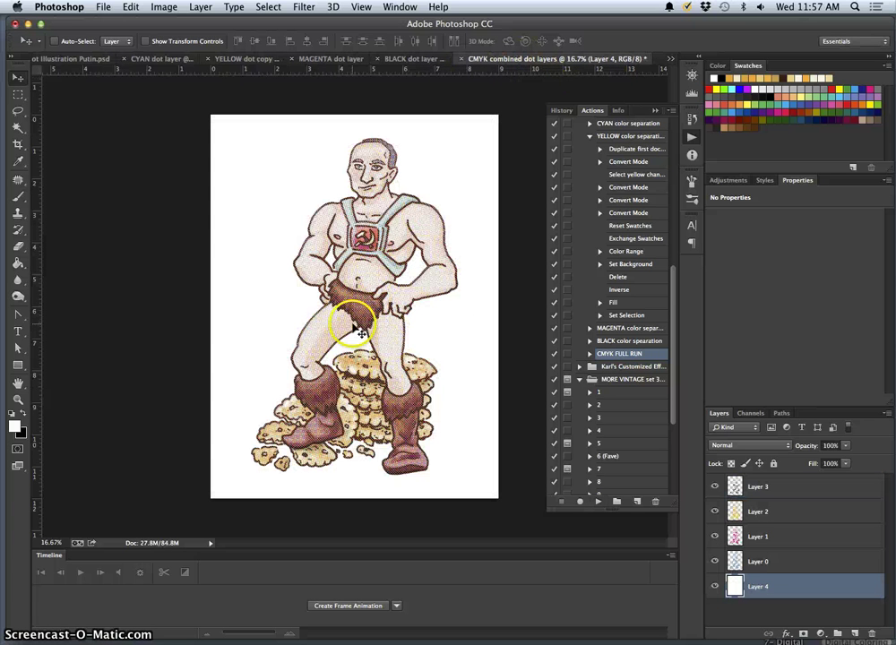
- Examine the halftone dots on the figure's face at up to 300% in the CMYK combined dot layers document
key("super+equal")
key("super+equal")
key("super+equal")
key("super+equal")
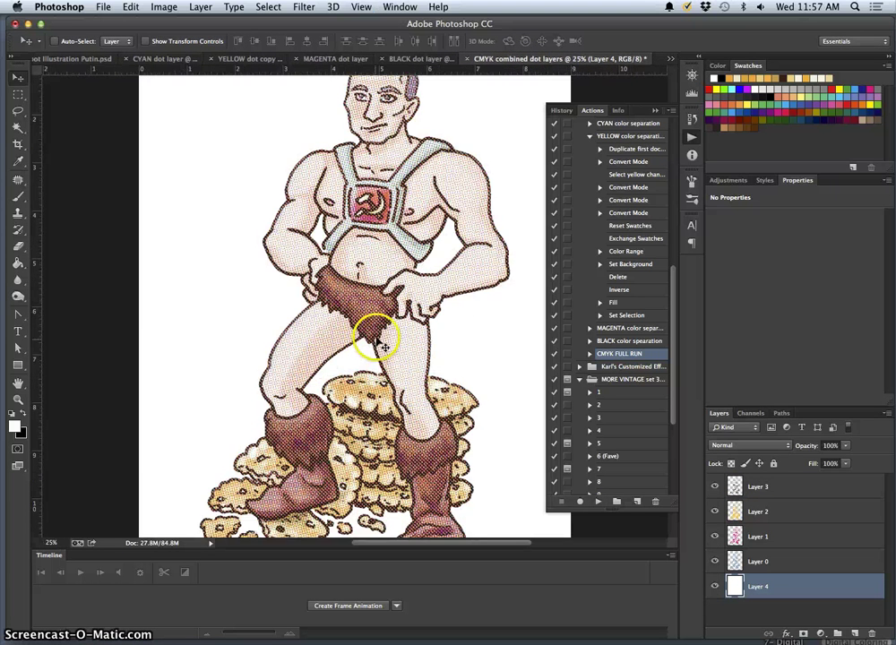
key("super+equal")
scroll(400, 278, "up", 10)
left_click(715, 587)
left_click(715, 587)
scroll(460, 403, "up", 5)
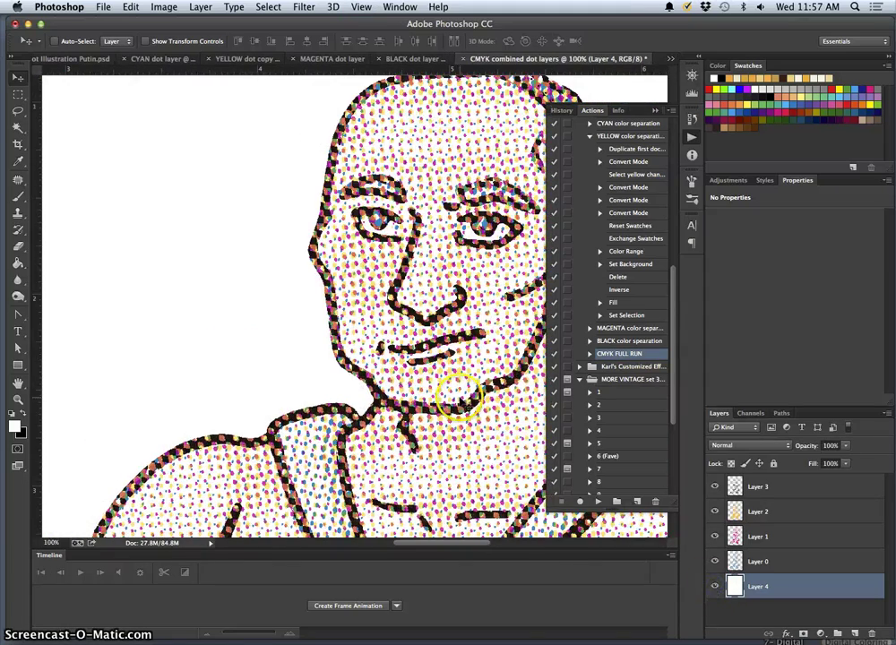
key("super+equal")
key("super+equal")
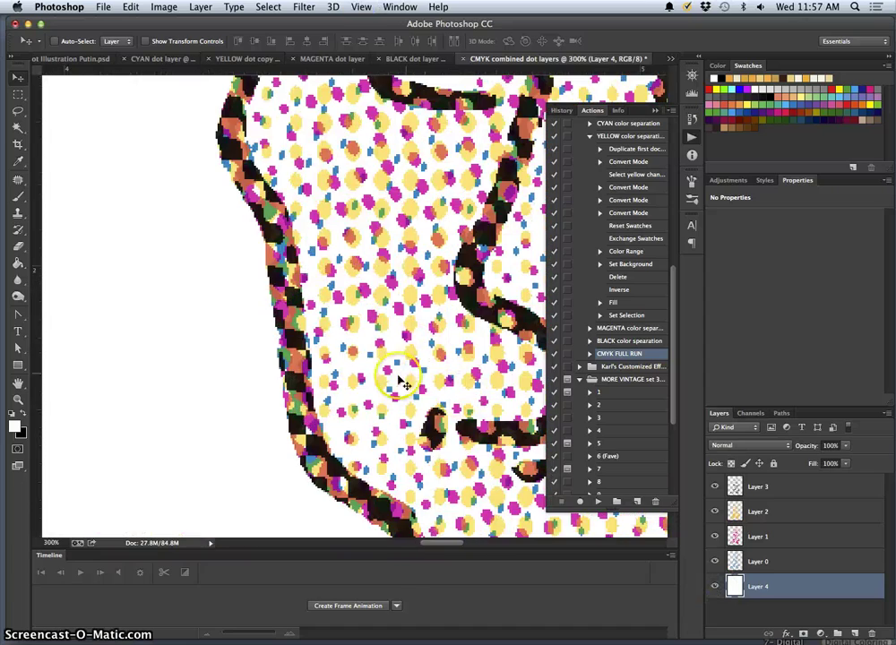
key("super+minus")
key("super+minus")
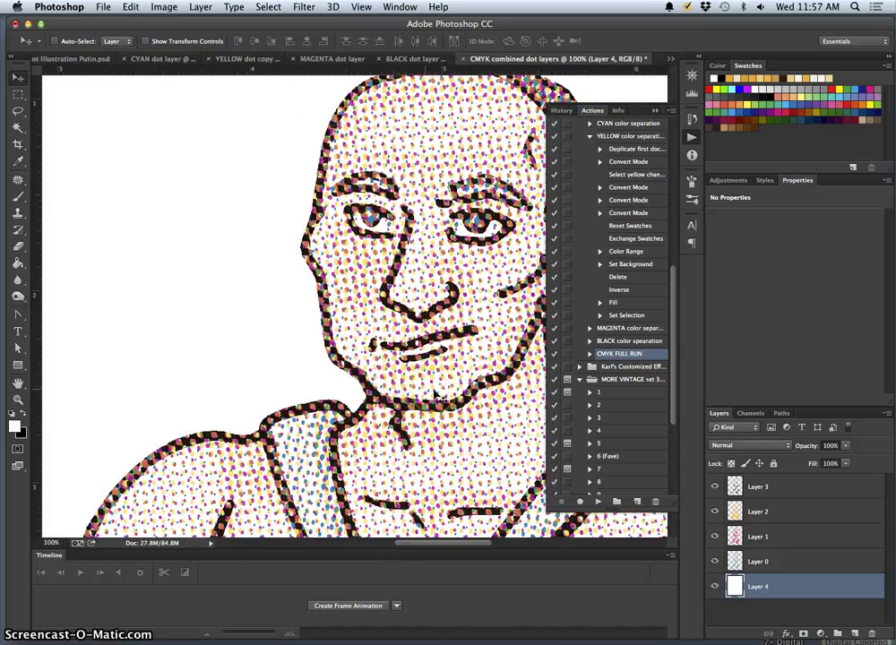
- Examine the dot pattern across the chest and harness, and return to a view of the whole halftone figure
scroll(439, 398, "down", 8)
key("super+minus")
key("super+minus")
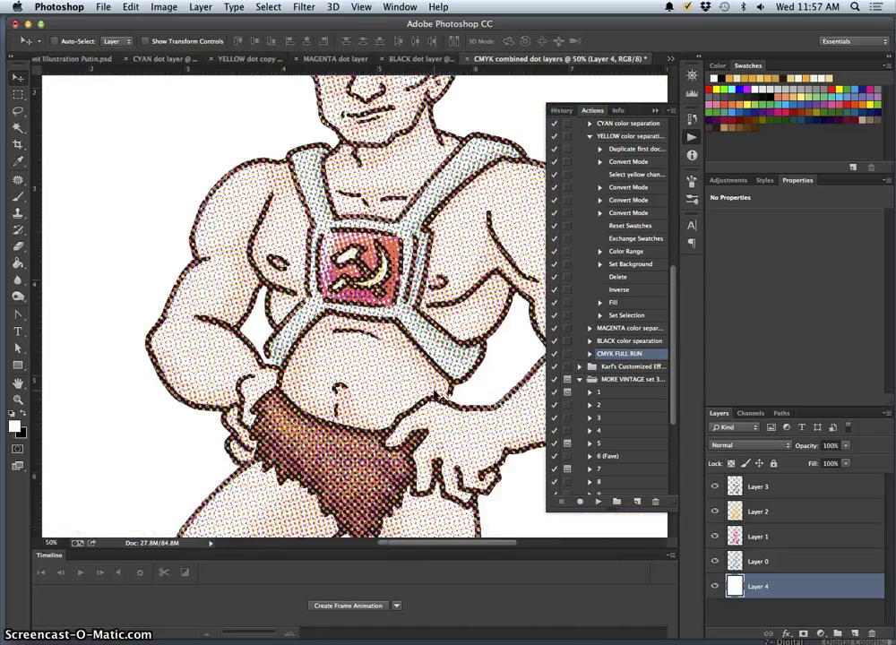
key("super+minus")
key("super+minus")
key("super+minus")
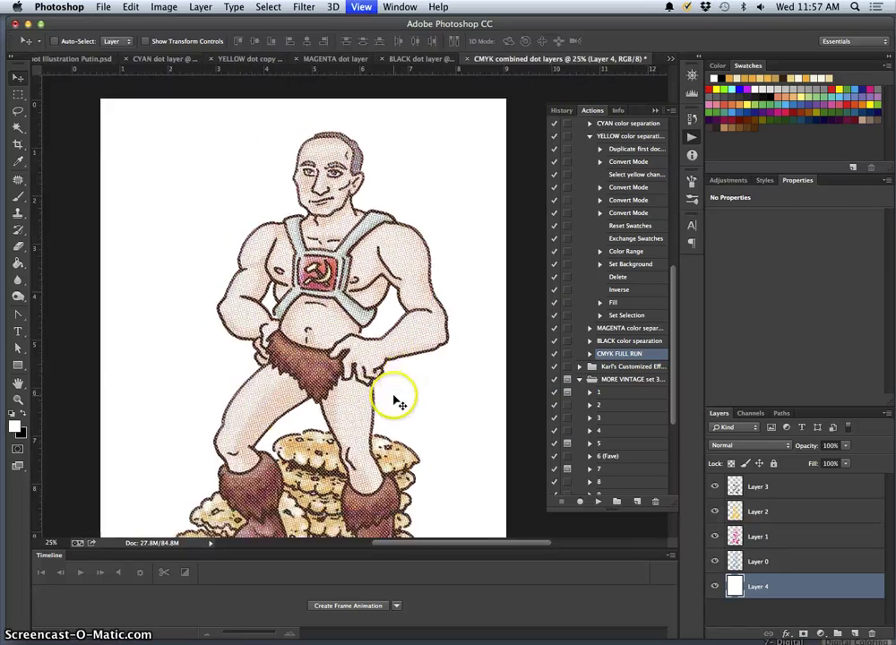
- Hide the white background Layer 4 and inspect the dots against transparency around the loincloth and thigh at 300%
left_click(714, 586)
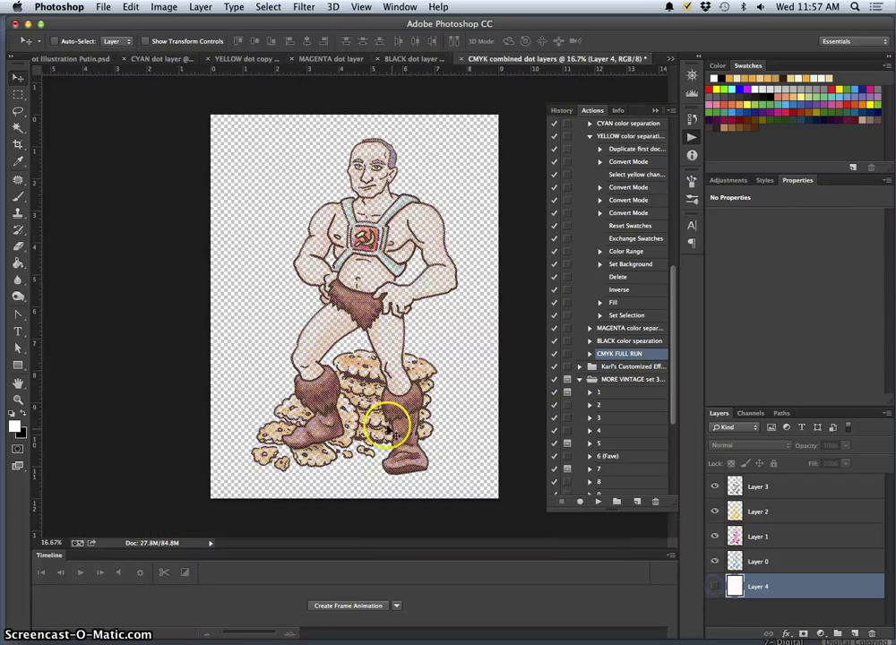
key("super+plus")
key("super+plus")
key("super+plus")
key("super+plus")
key("super+plus")
key("super+plus")
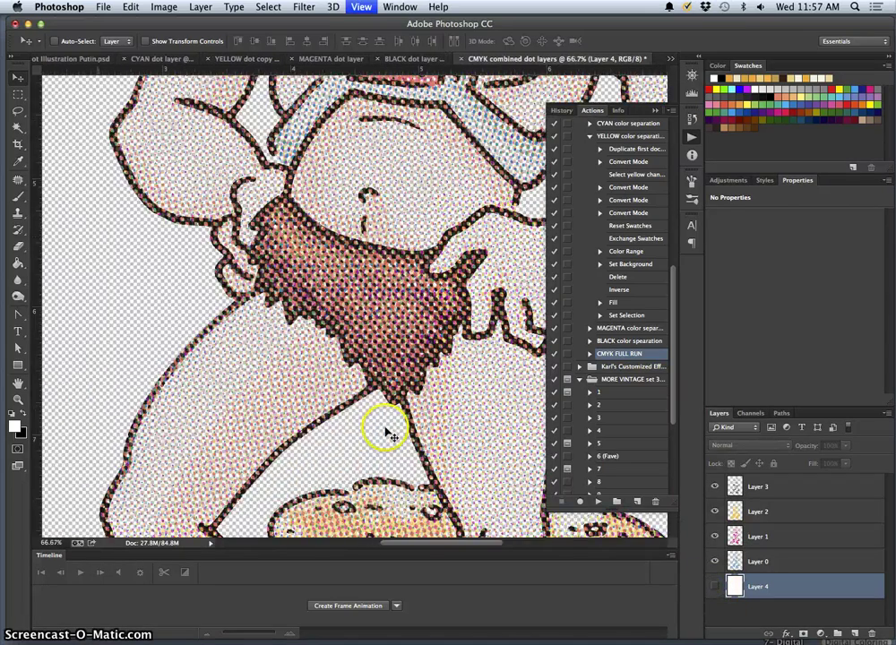
key("super+plus")
scroll(394, 377, "down", 5)
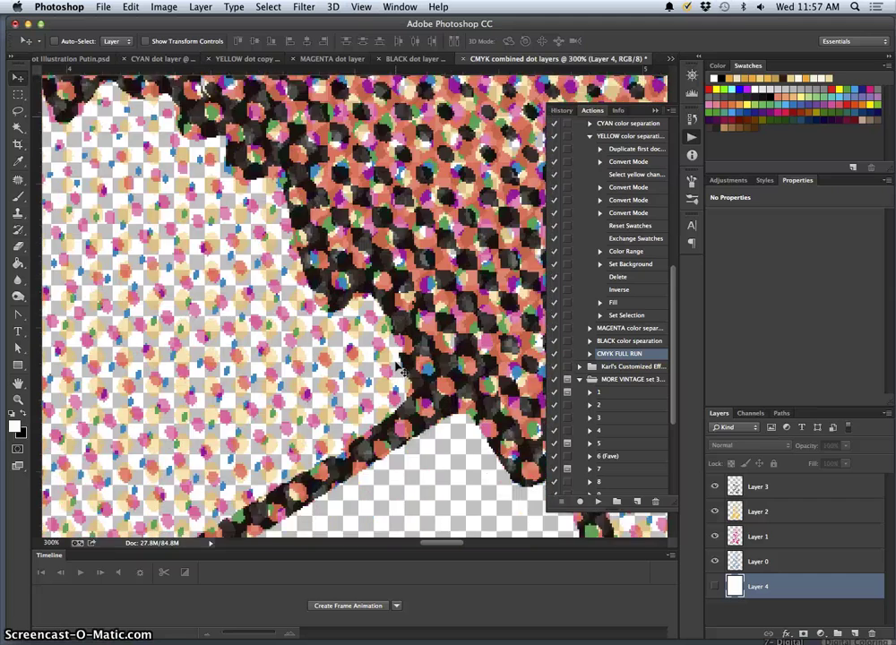
scroll(399, 372, "down", 10)
scroll(399, 372, "up", 8)
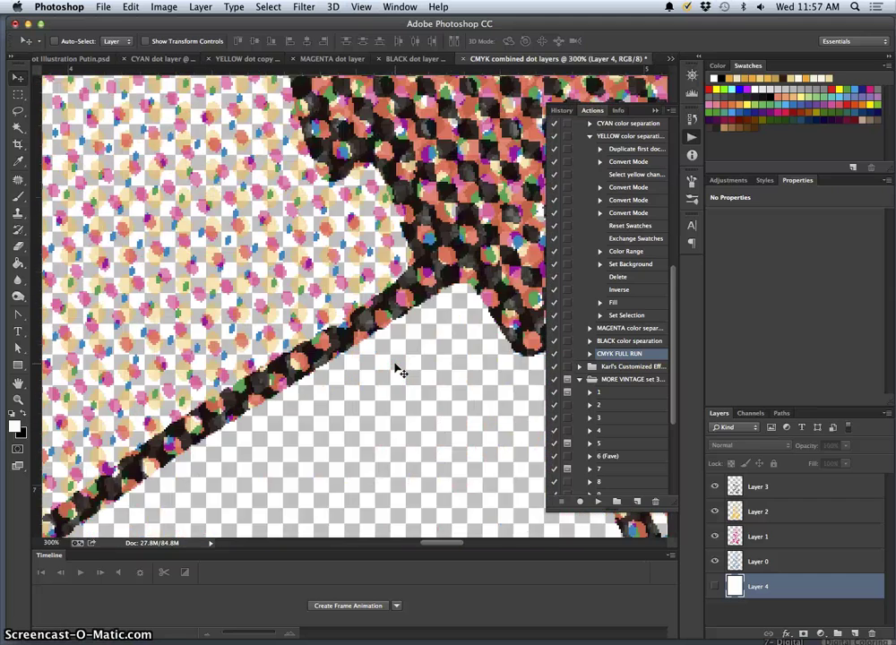
scroll(399, 369, "up", 4)
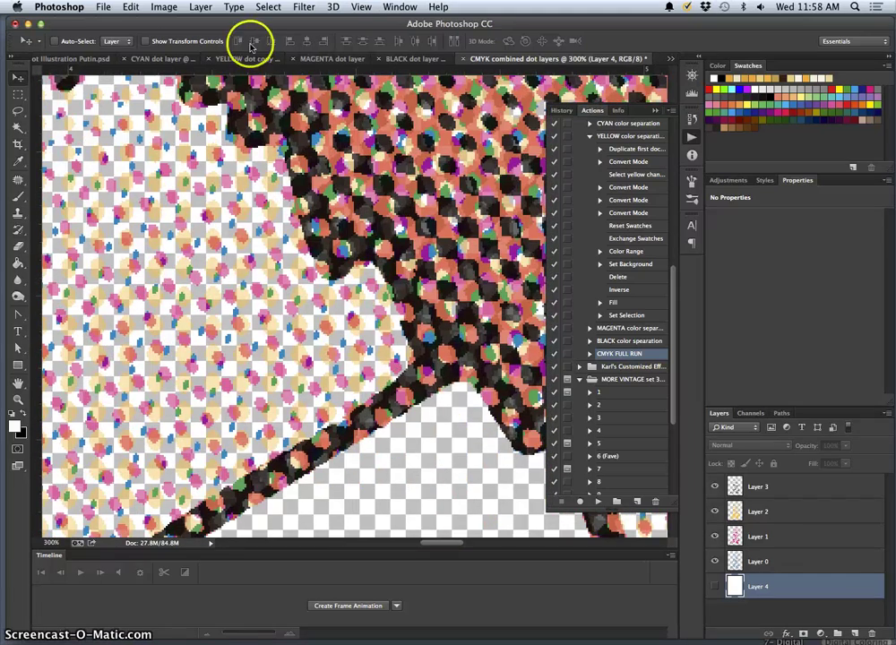
- Compare the halftone with the original color illustration, and turn the white background Layer 4 back on to review the whole figure
left_click(83, 58)
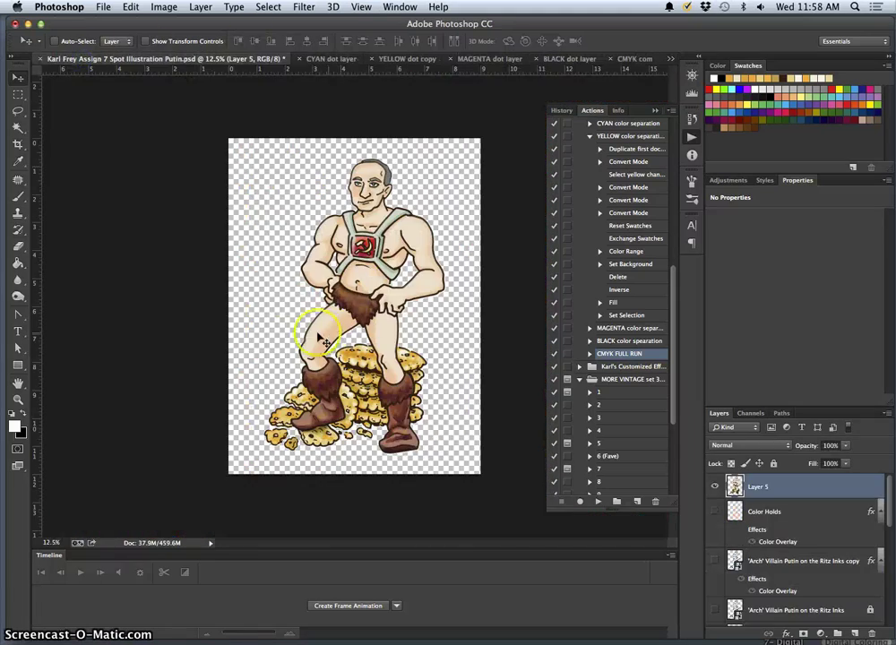
left_click(634, 58)
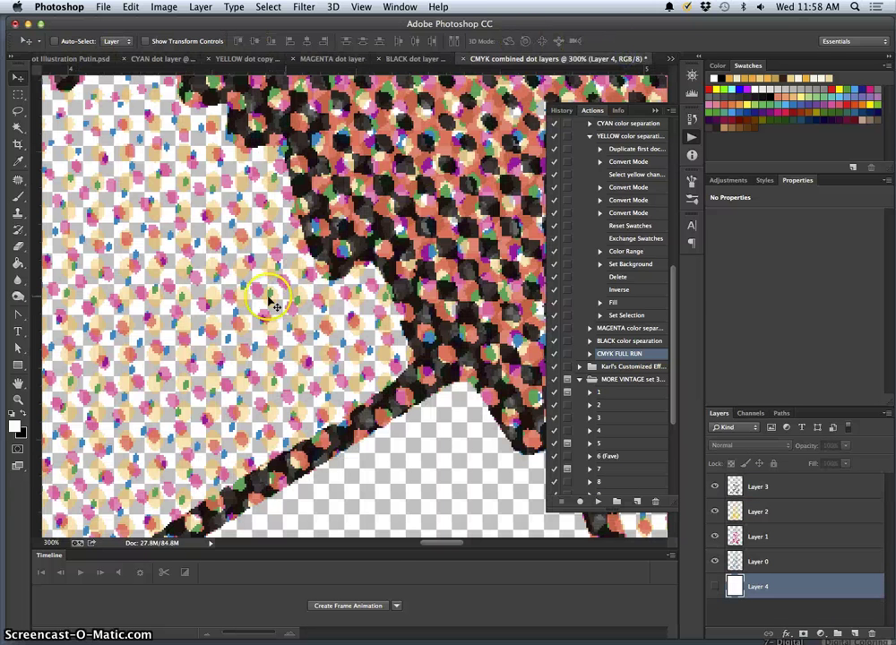
left_click(715, 586)
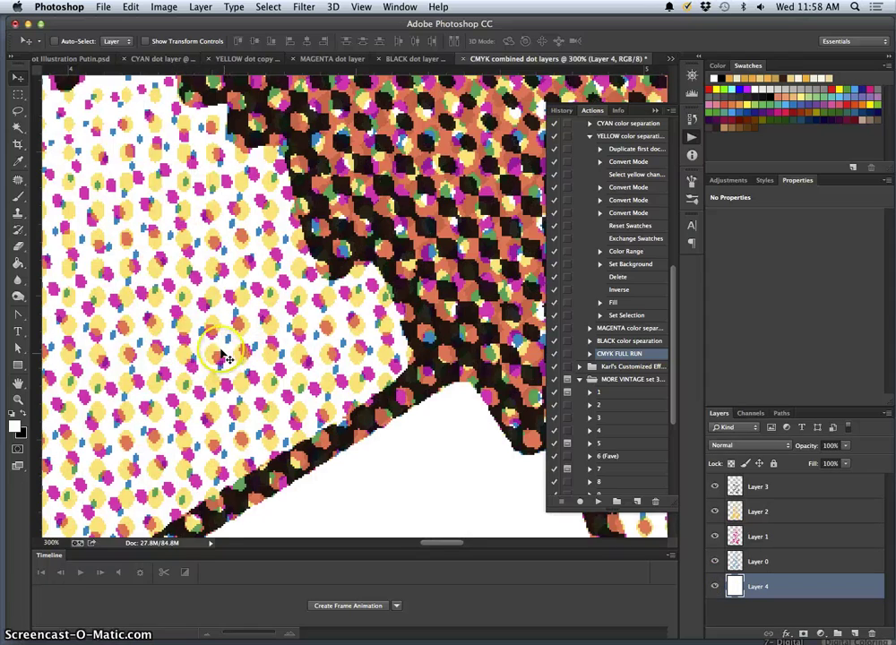
key("super+minus")
key("super+minus")
key("super+minus")
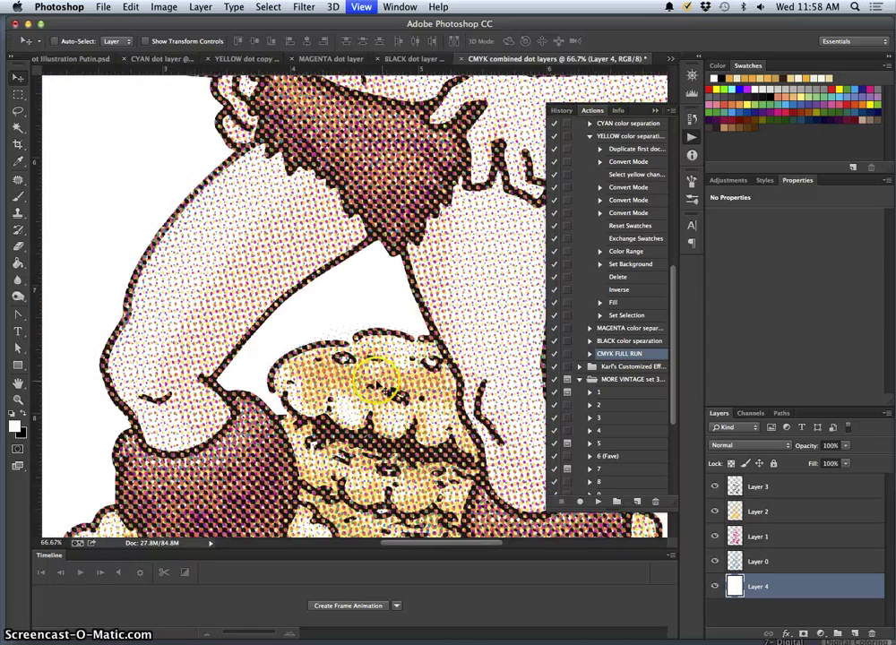
key("super+minus")
key("super+minus")
key("super+minus")
key("super+minus")
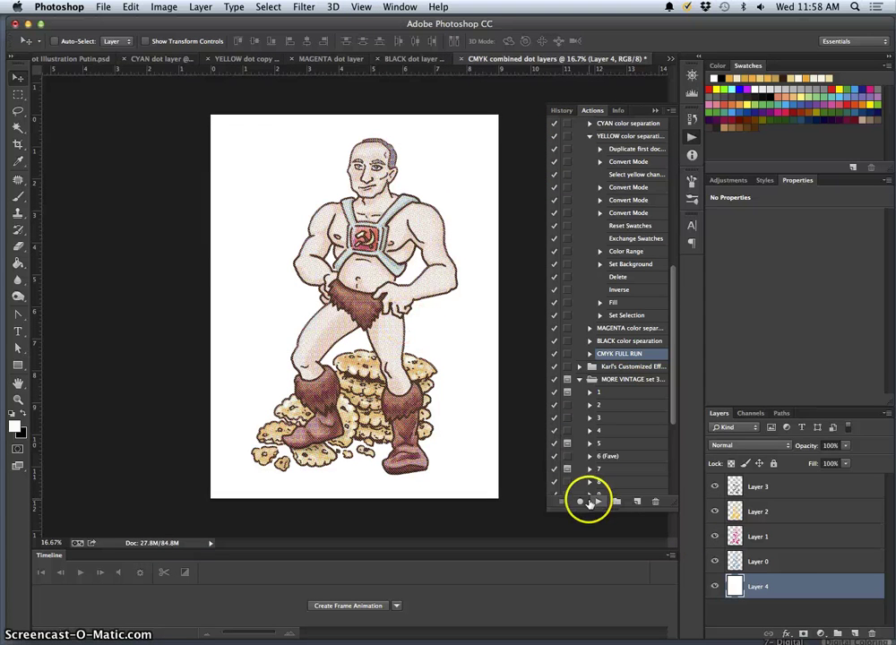
- Hide Layers 0, 1 and 2 to isolate the black dots, and turn Layers 2, 1 and 0 back on one at a time
left_click(776, 562)
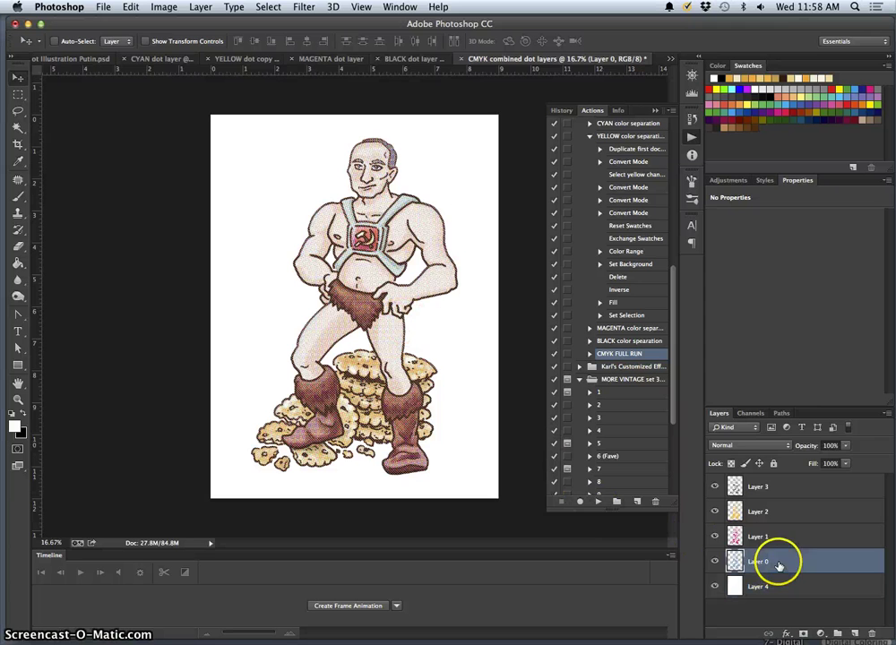
left_click(715, 562)
left_click(716, 562)
left_click(716, 537)
left_click(715, 512)
left_click(715, 561)
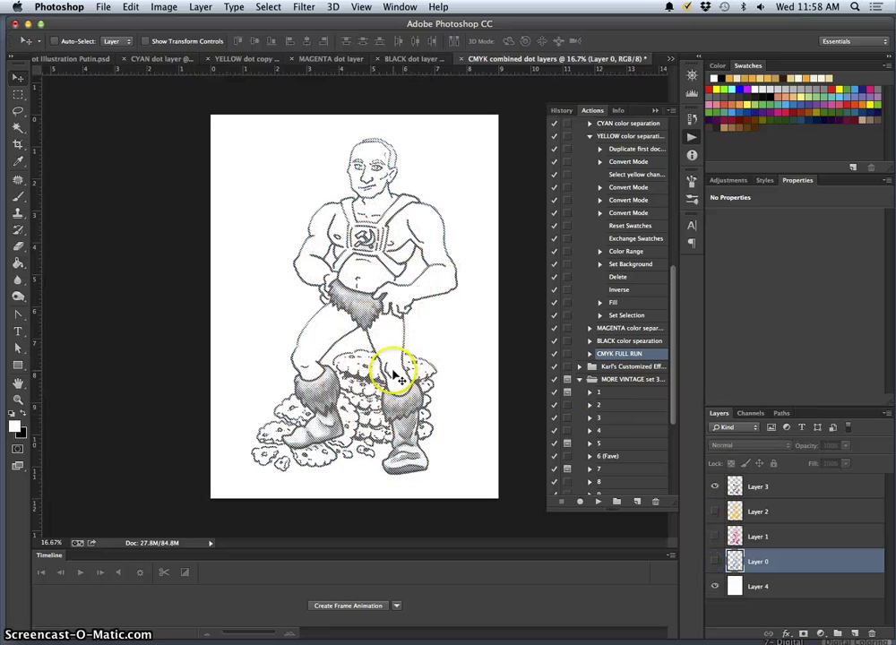
left_click(713, 511)
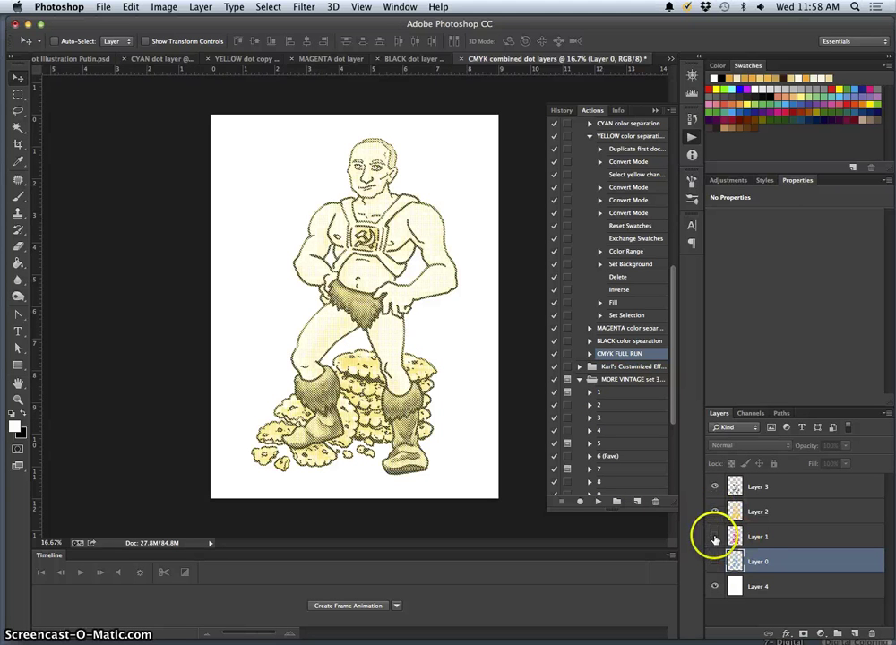
left_click(714, 536)
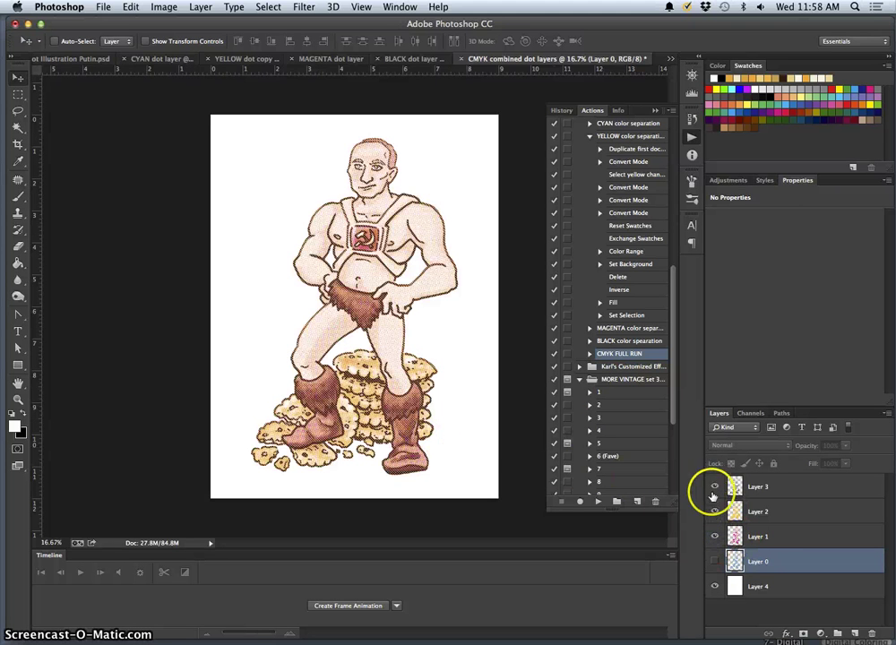
left_click(714, 562)
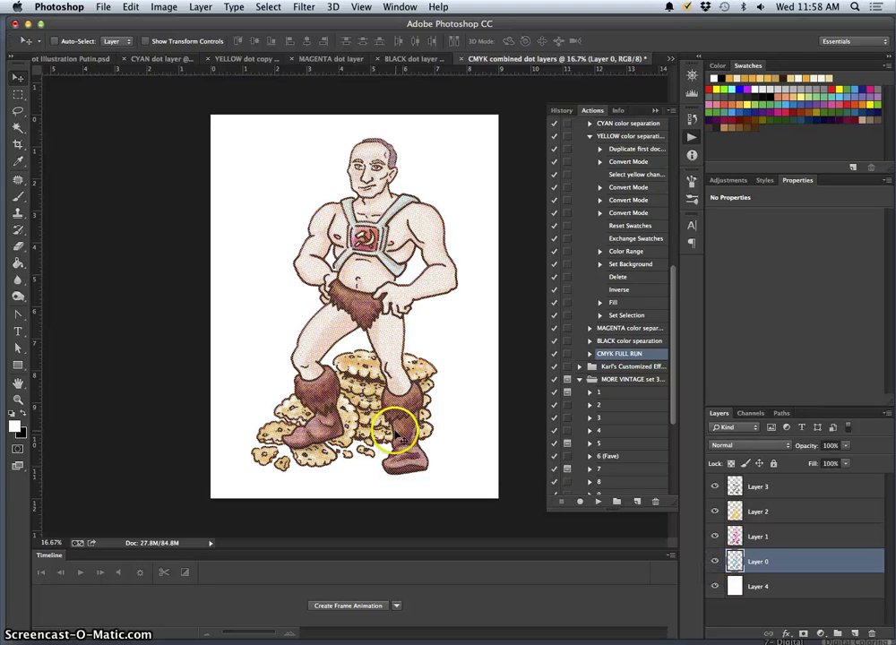
- Try Layer 0 directly beneath Layer 3 in the stacking order, and return it to its place below Layer 1
left_click_drag(770, 561, 771, 500)
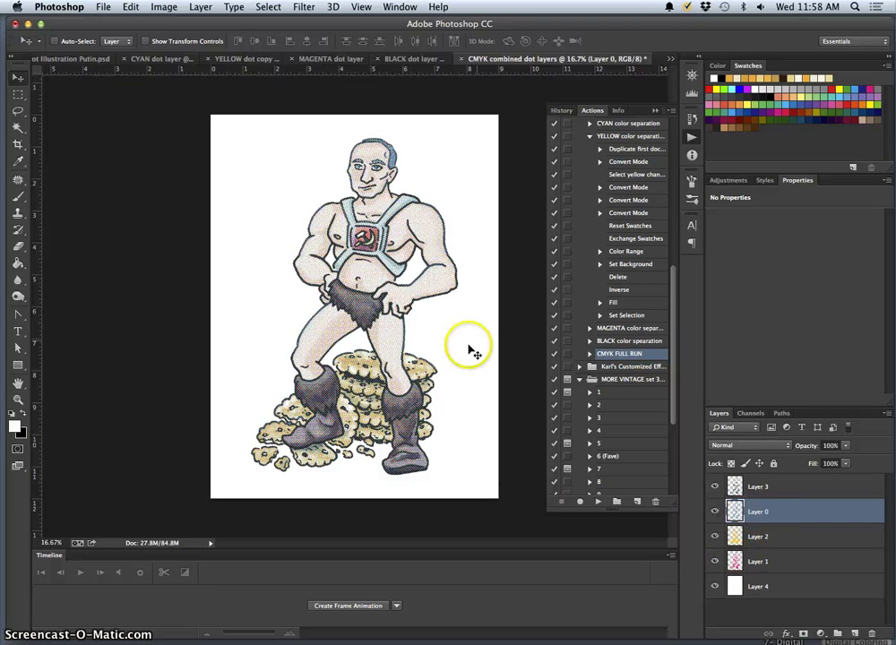
left_click_drag(770, 532, 780, 566)
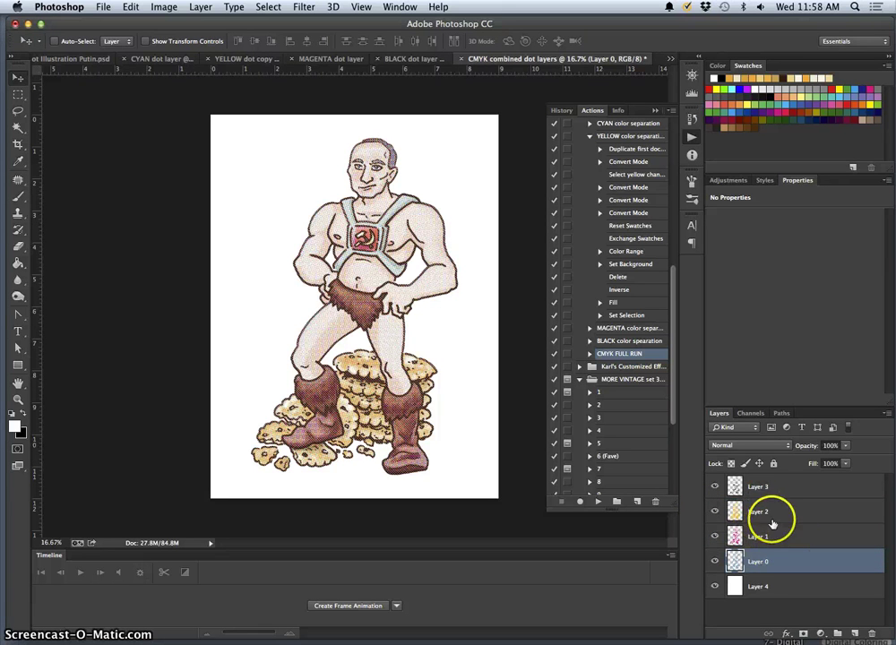
left_click(793, 536)
left_click(799, 507)
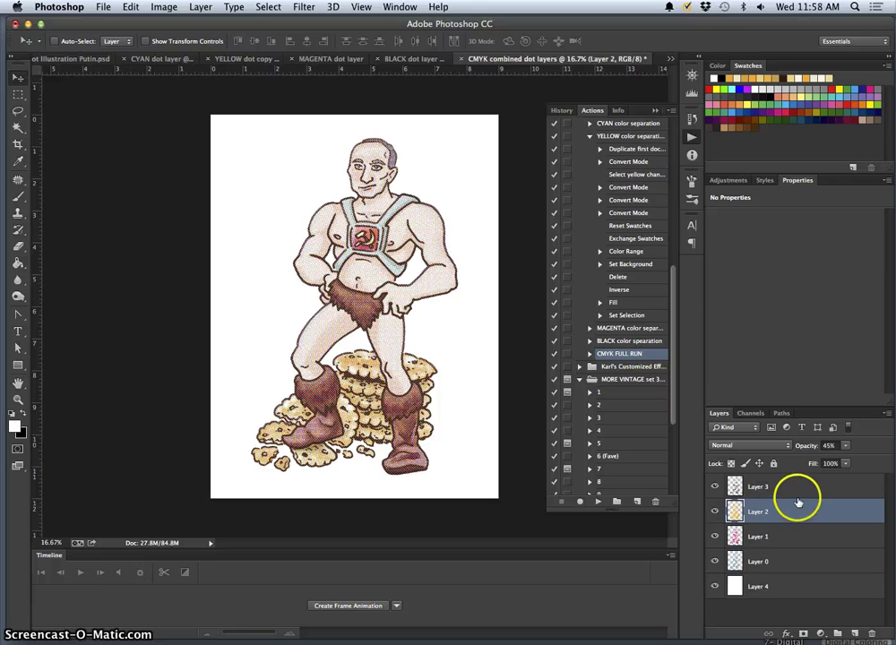
left_click(796, 491)
left_click(803, 537)
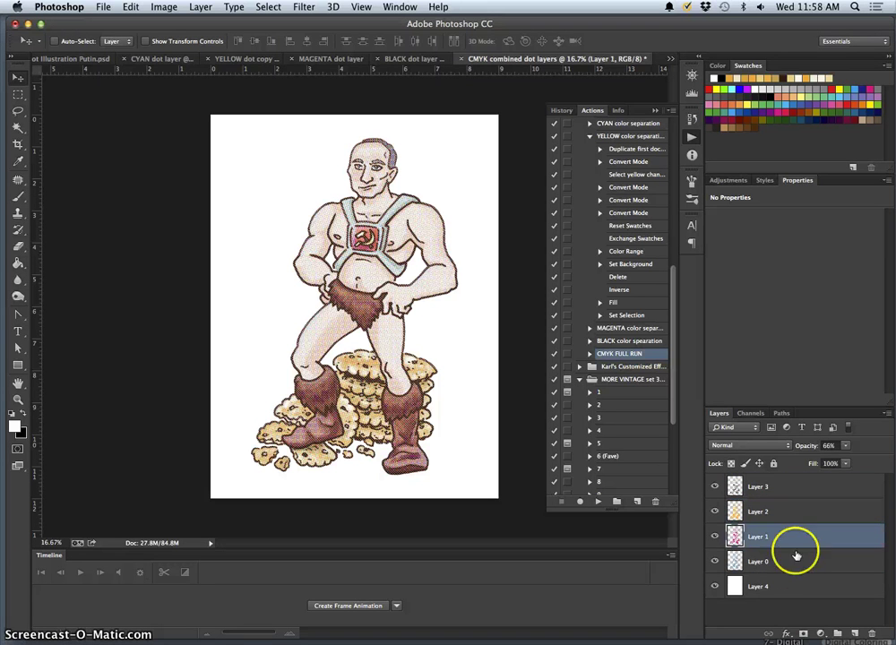
- Select dot Layers 0 through 3 together and copy them from the combined document into the original Spot Illustration Putin document
left_click(792, 566)
left_click(794, 493, "shift")
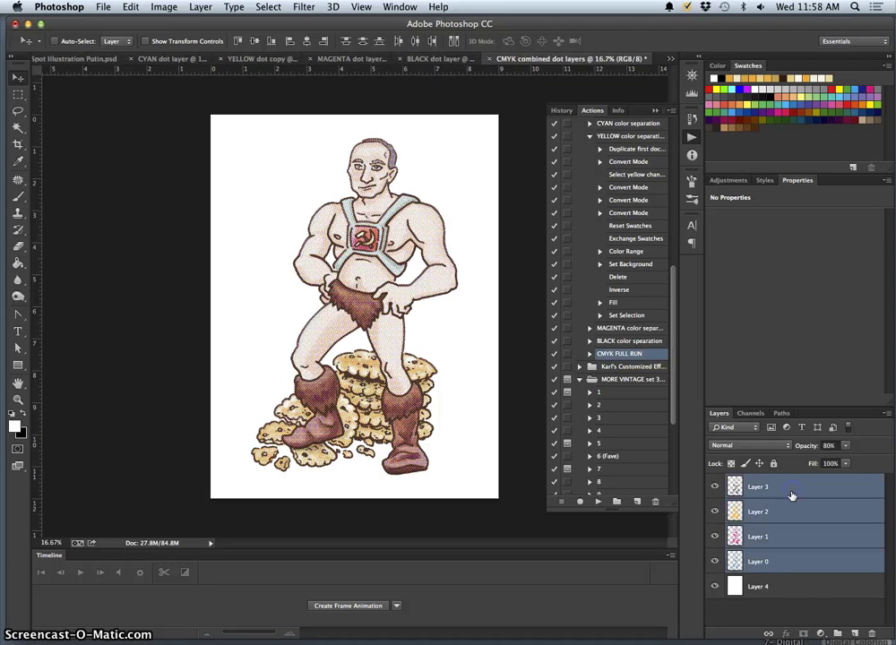
left_click_drag(519, 57, 468, 172)
left_click_drag(849, 528, 393, 303)
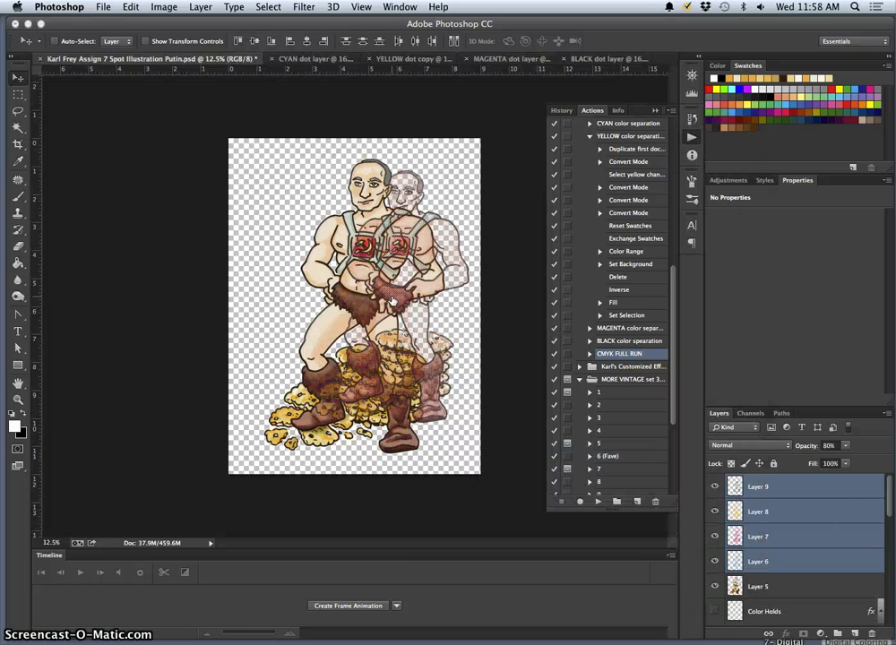
- Scale the four copied dot layers to about 115% with Free Transform and place them over the color figure
left_click_drag(435, 226, 423, 249)
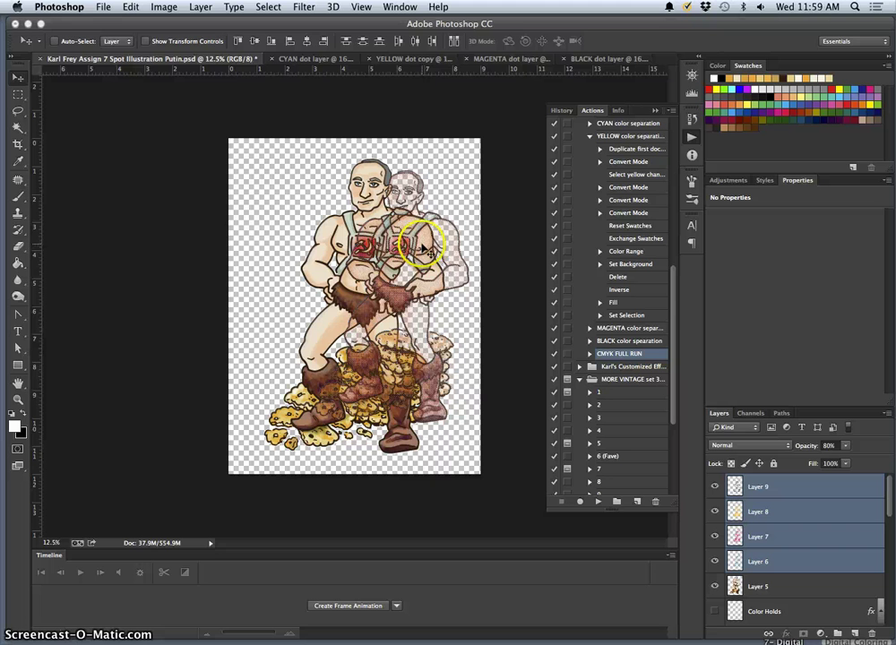
key("super+t")
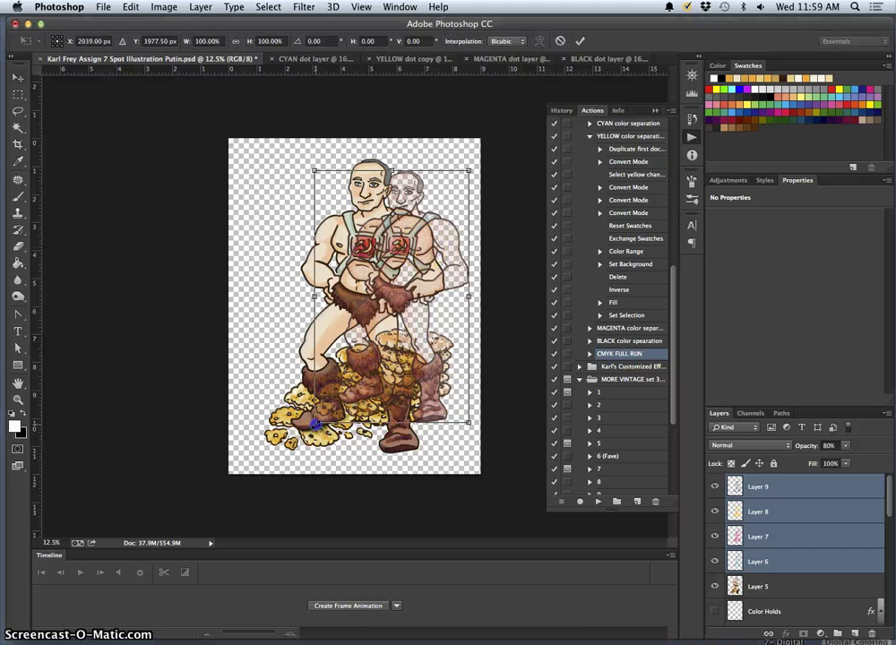
left_click_drag(315, 422, 302, 440)
left_click_drag(400, 288, 403, 294)
left_click_drag(427, 224, 390, 234)
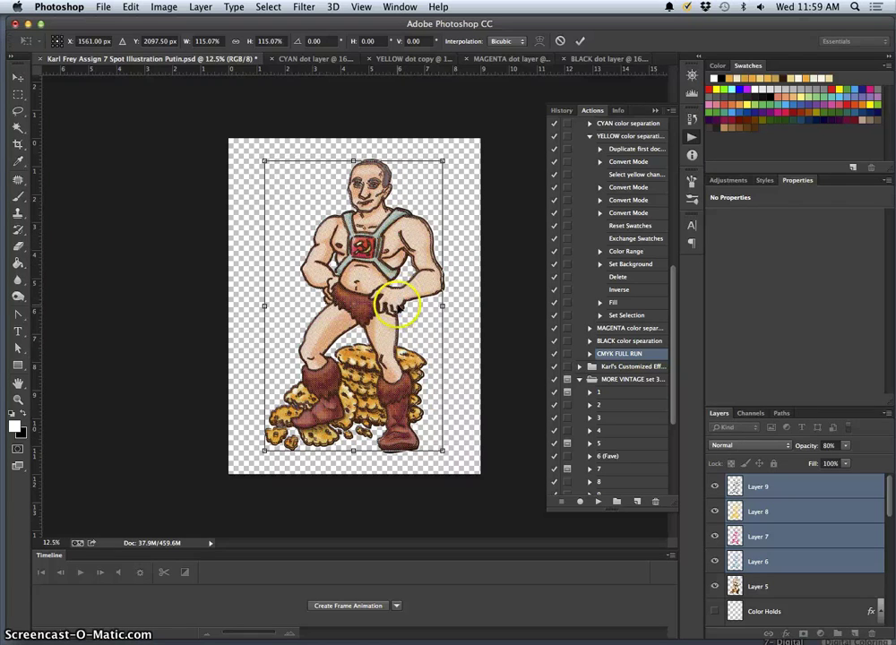
- Fine-tune the dot layers' scale to about 115.8% and align them with the cookies and boots of the color figure
scroll(399, 304, "up", 3)
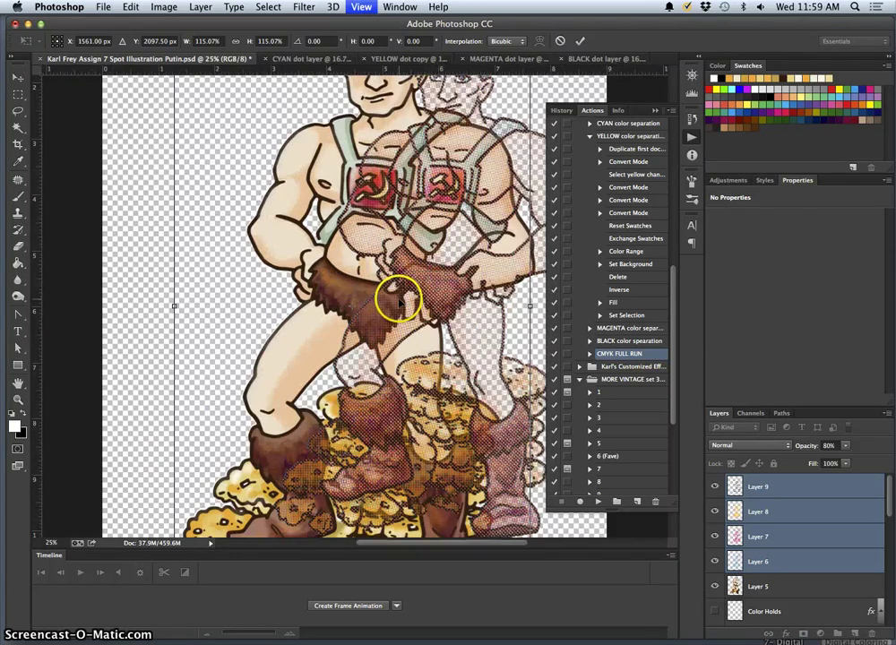
scroll(399, 296, "down", 5)
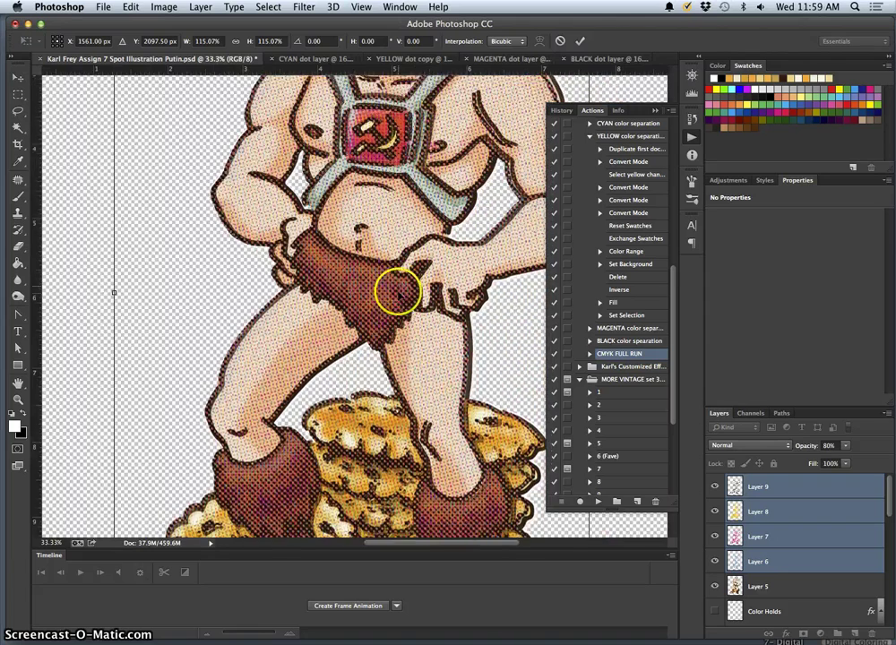
scroll(400, 295, "down", 2)
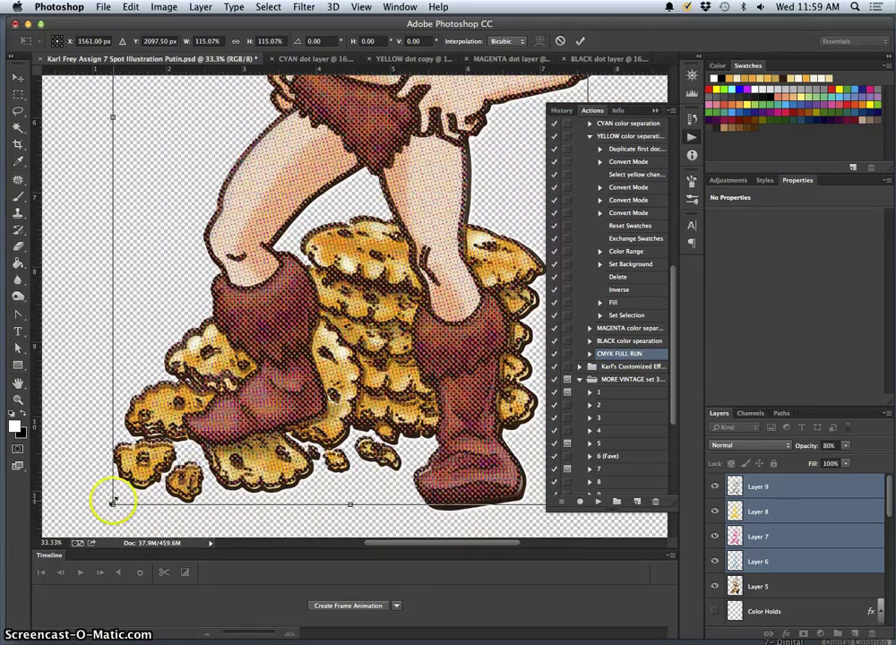
left_click_drag(111, 503, 111, 506)
left_click_drag(117, 380, 117, 382)
left_click_drag(148, 459, 150, 462)
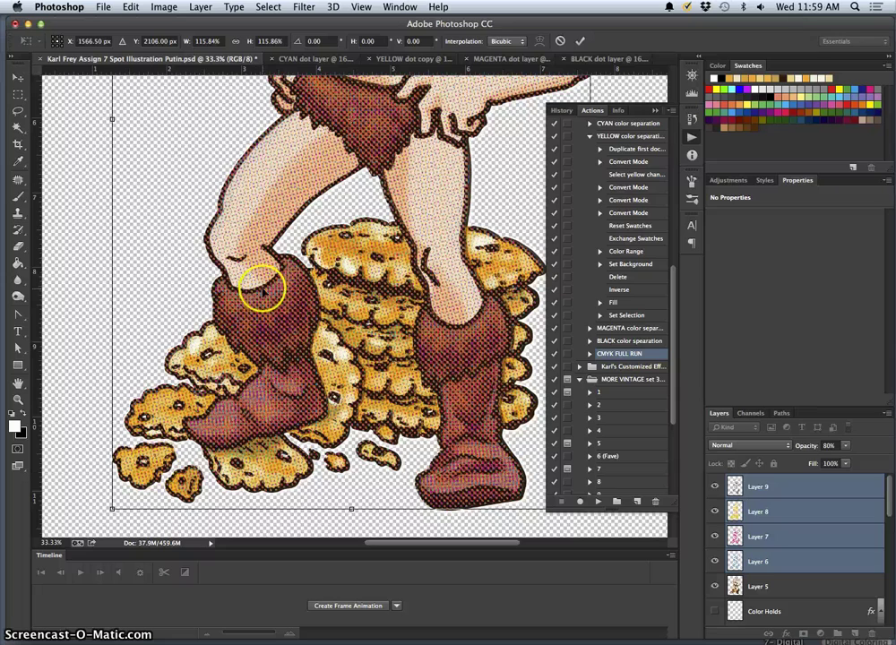
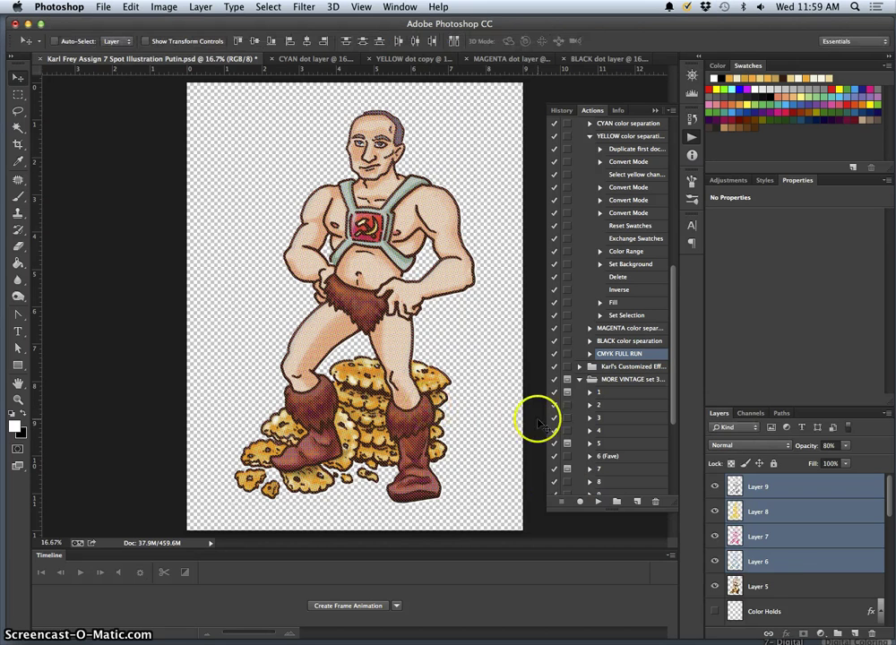
- Turn on the black background Layer 2 near the end of the layer stack
scroll(776, 567, "down", 10)
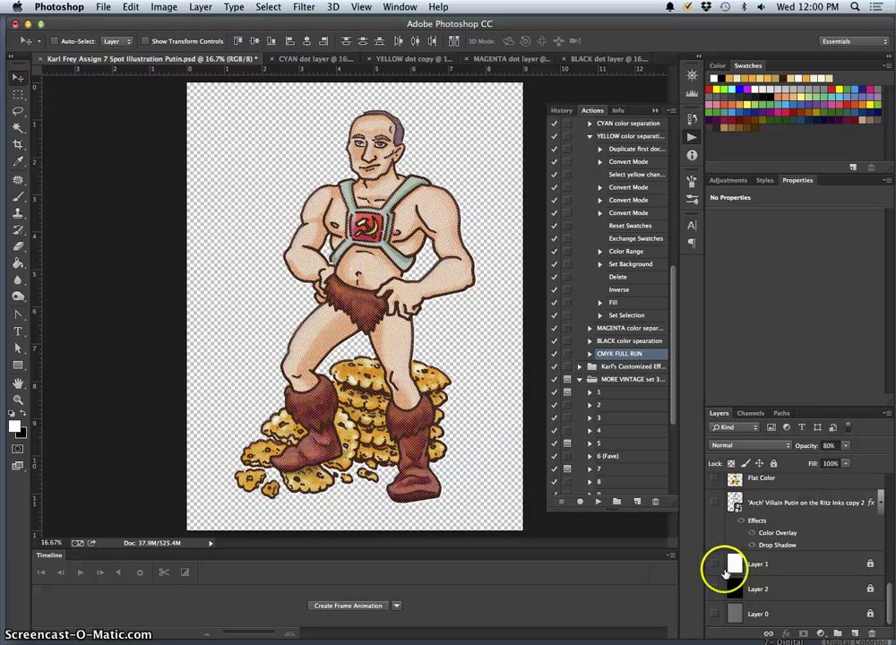
left_click(715, 589)
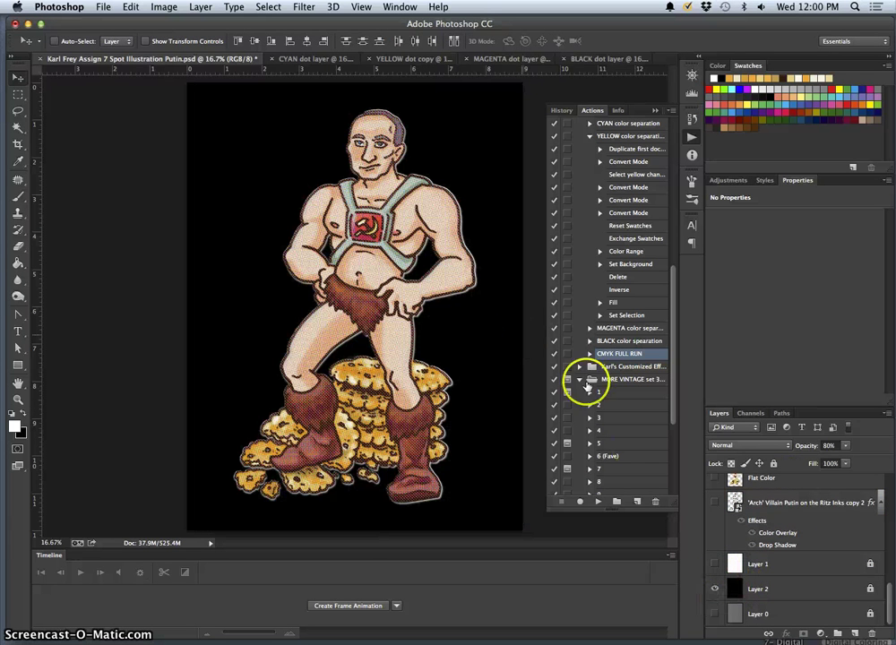
scroll(760, 523, "up", 10)
- Hide dot Layers 9, 8, 7 and 6 and examine the plain color artwork of the chest and harness at 50%
left_click(714, 487)
left_click(714, 511)
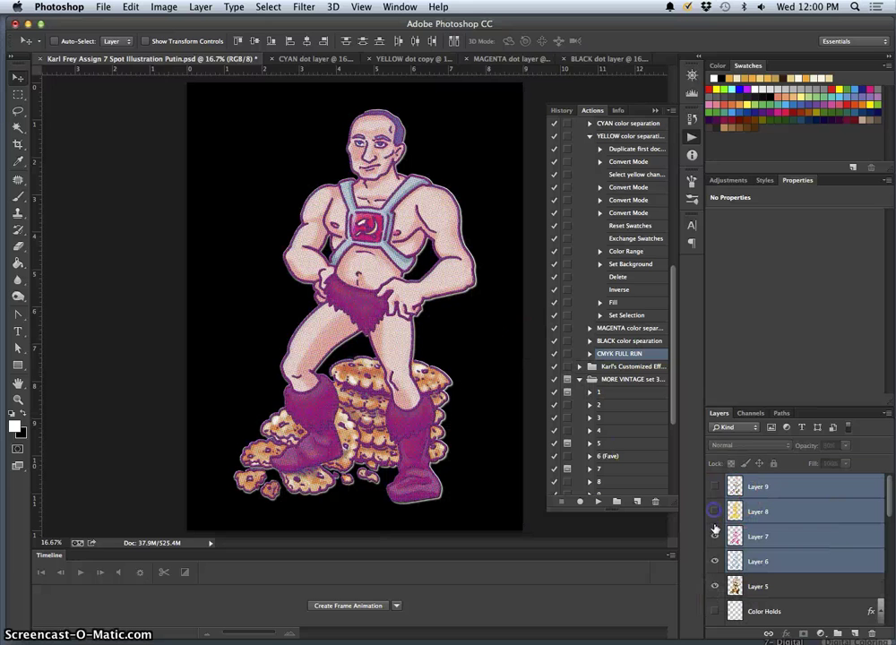
left_click(714, 536)
left_click(714, 562)
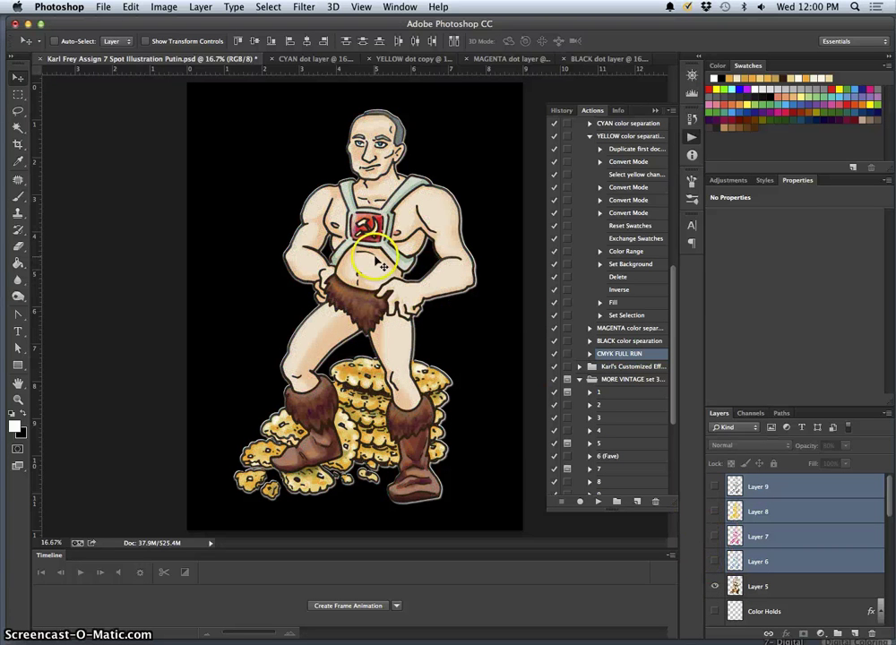
key("super+equal")
key("super+equal")
key("super+equal")
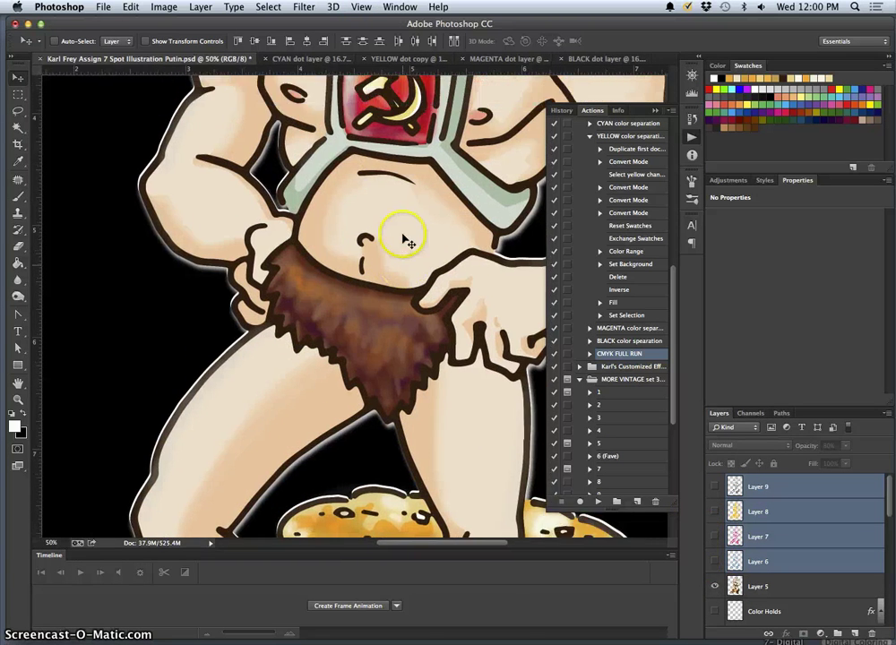
scroll(402, 240, "up", 5)
scroll(408, 238, "right", 3)
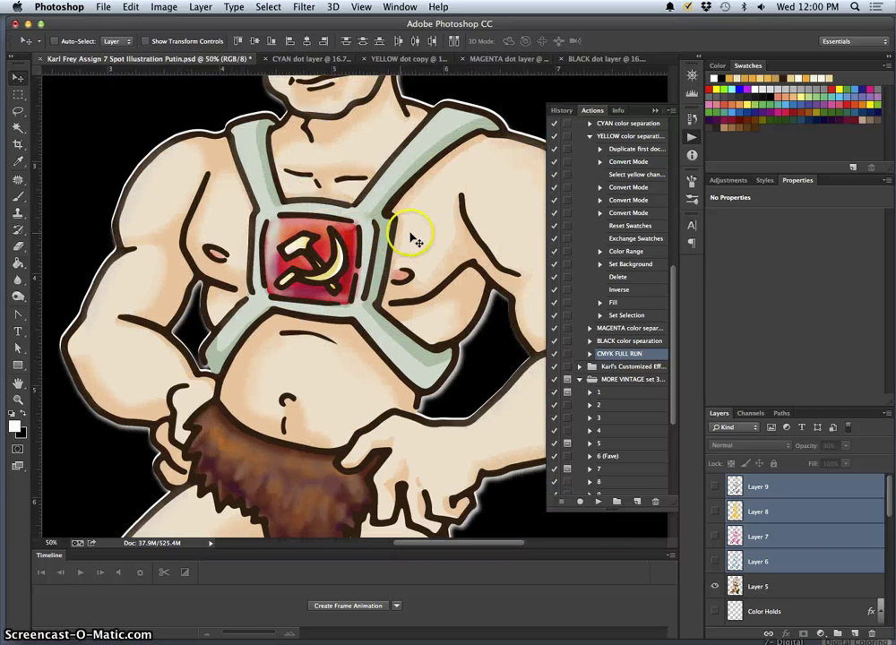
scroll(411, 238, "right", 2)
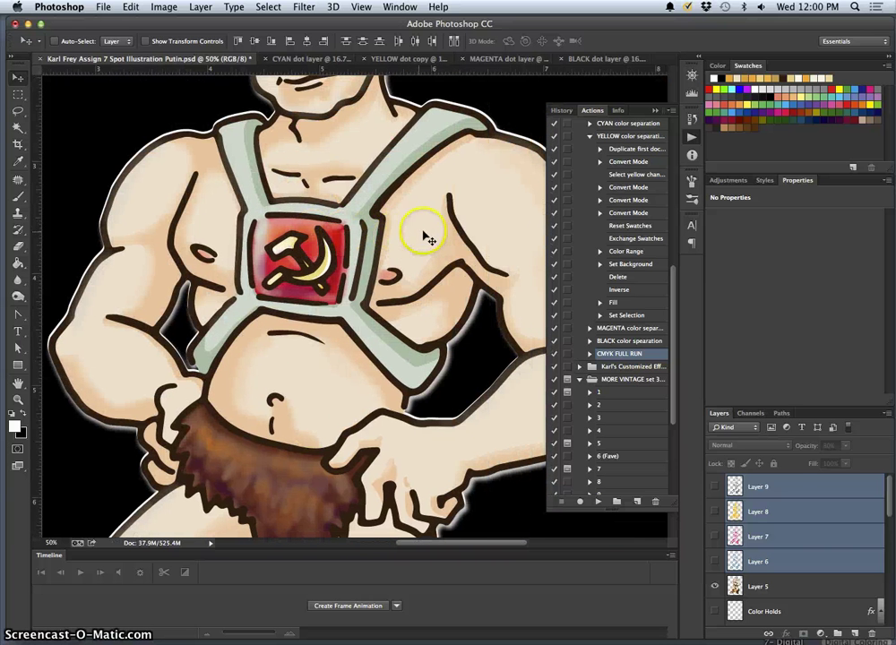
- Turn dot Layers 6, 7, 8 and 9 back on one at a time over the color artwork
left_click(714, 563)
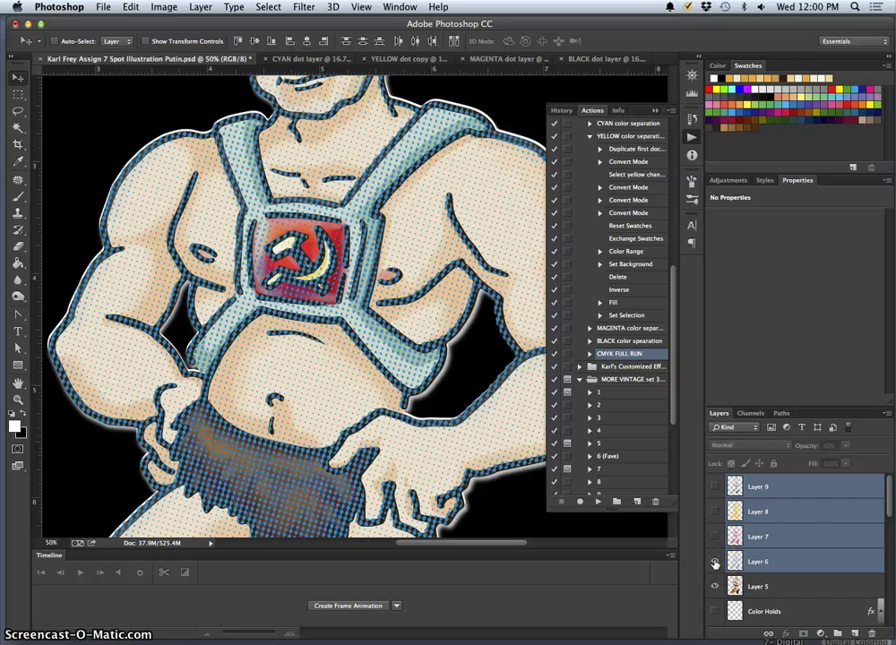
left_click(715, 537)
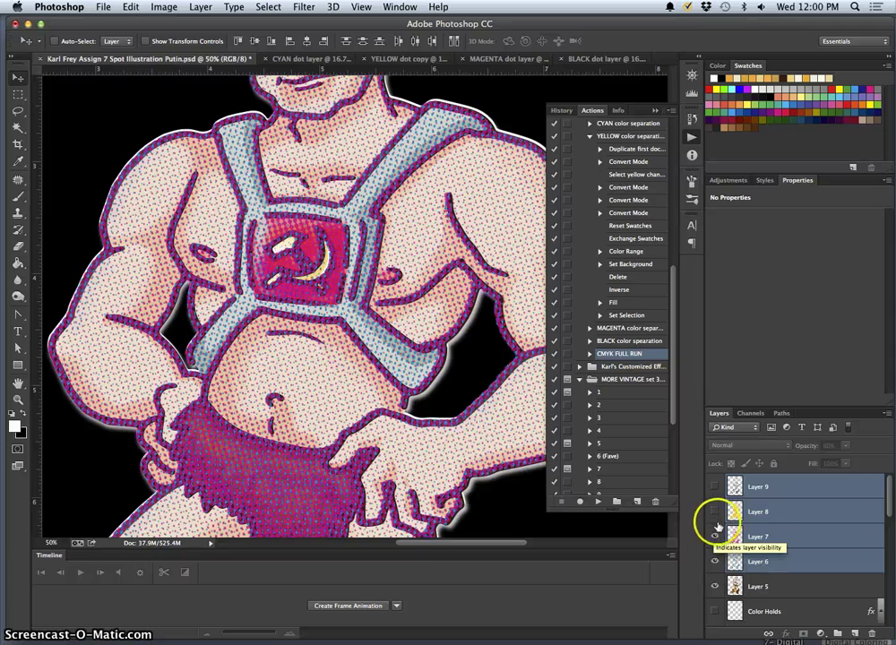
left_click(714, 511)
left_click(714, 486)
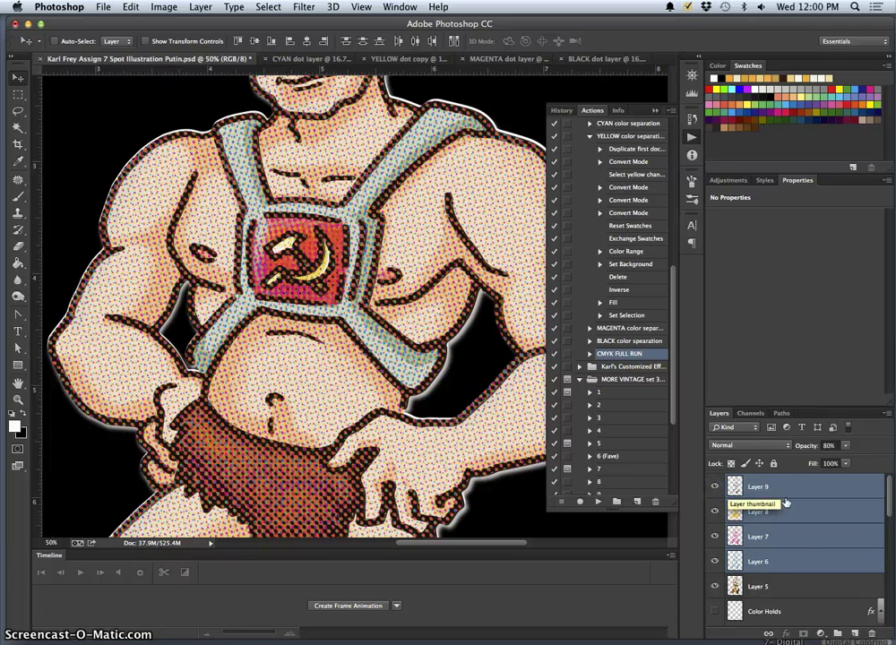
scroll(788, 519, "down", 3)
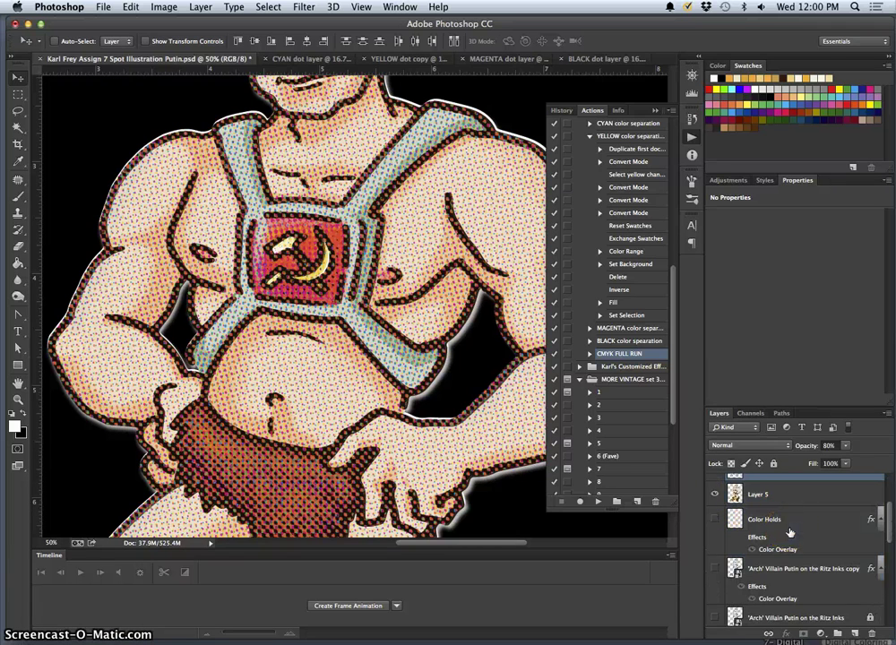
scroll(788, 532, "up", 3)
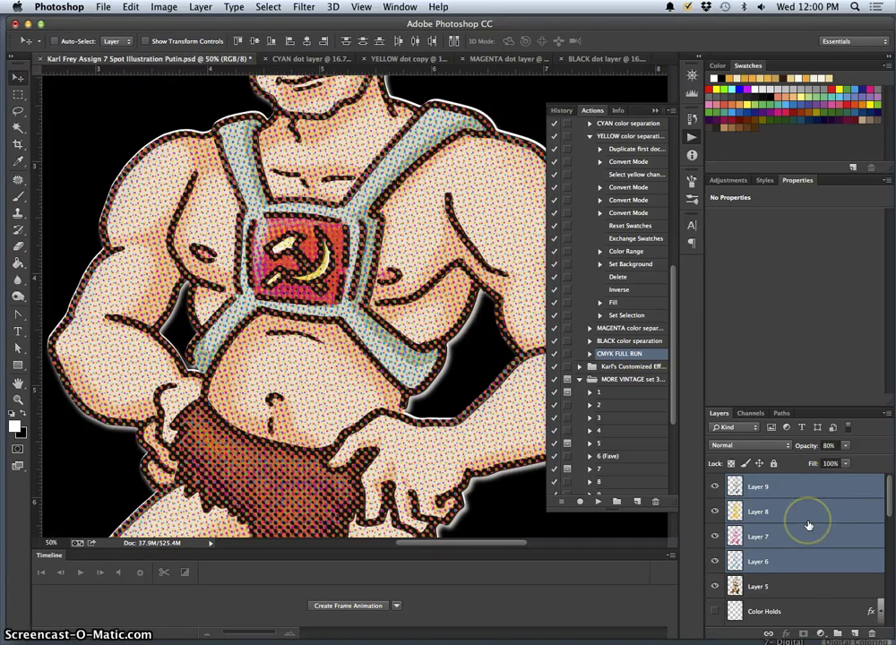
- Merge the four selected dot layers into one layer and lower its opacity to about 48%
key("super+e")
left_click(845, 445)
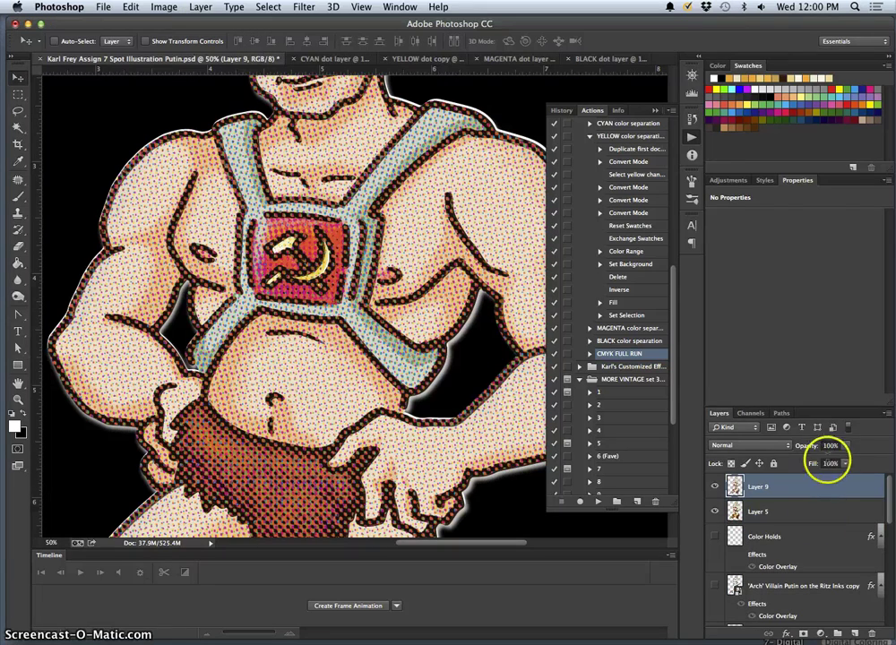
left_click_drag(833, 460, 812, 459)
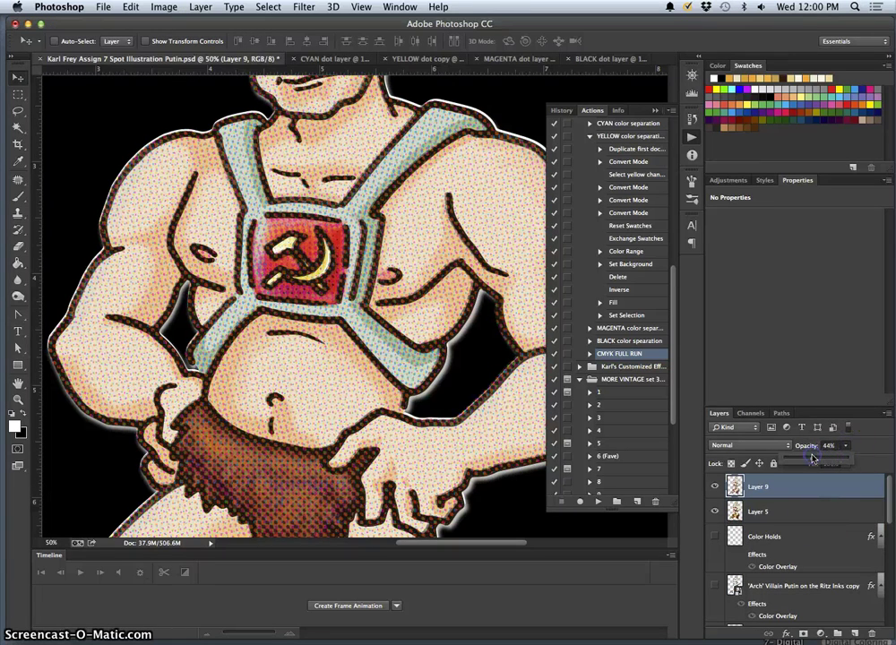
- Try the Multiply blending mode on the merged dot Layer 9 and check the figure from head to boots
scroll(500, 384, "up", 5)
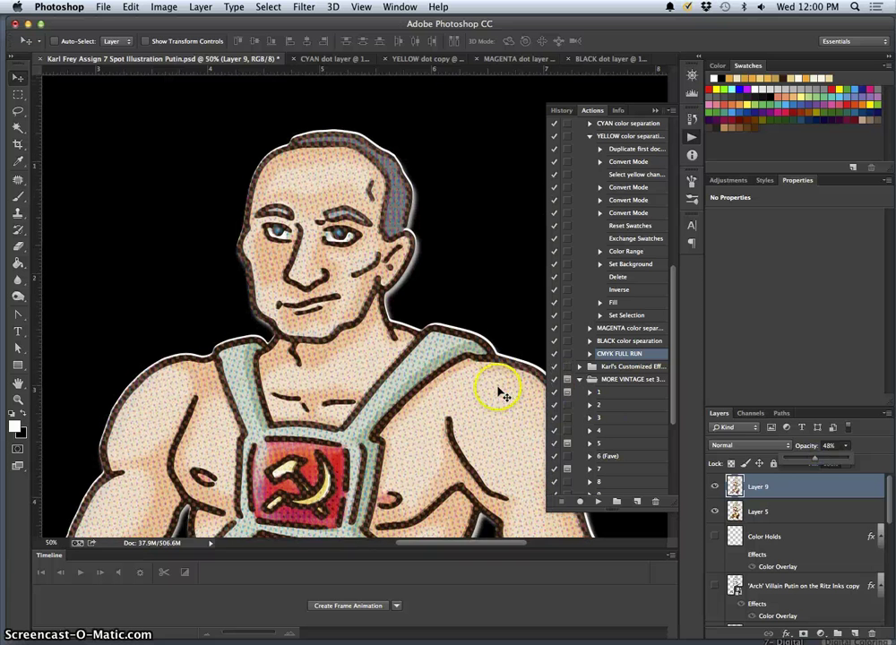
left_click(749, 445)
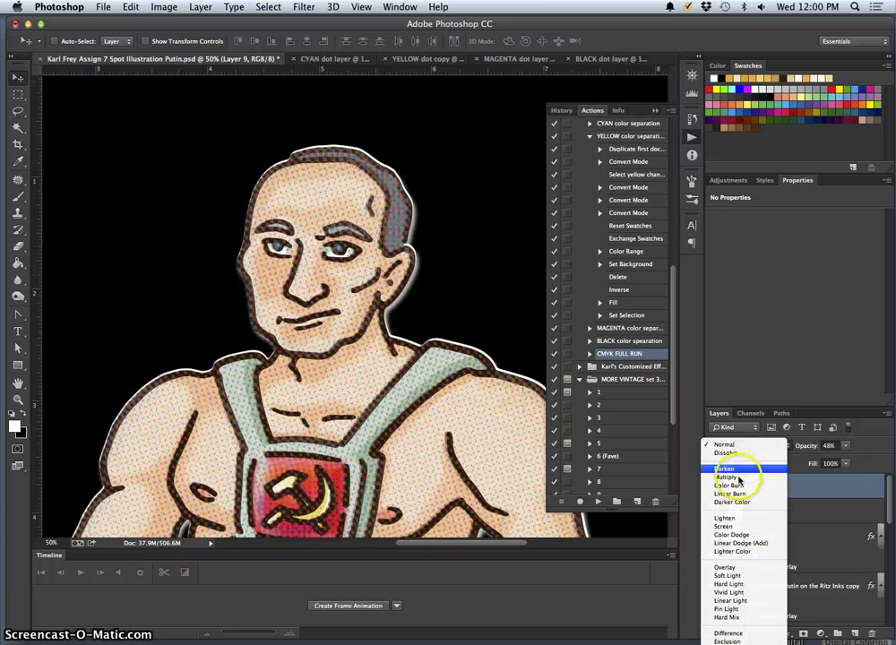
left_click(739, 479)
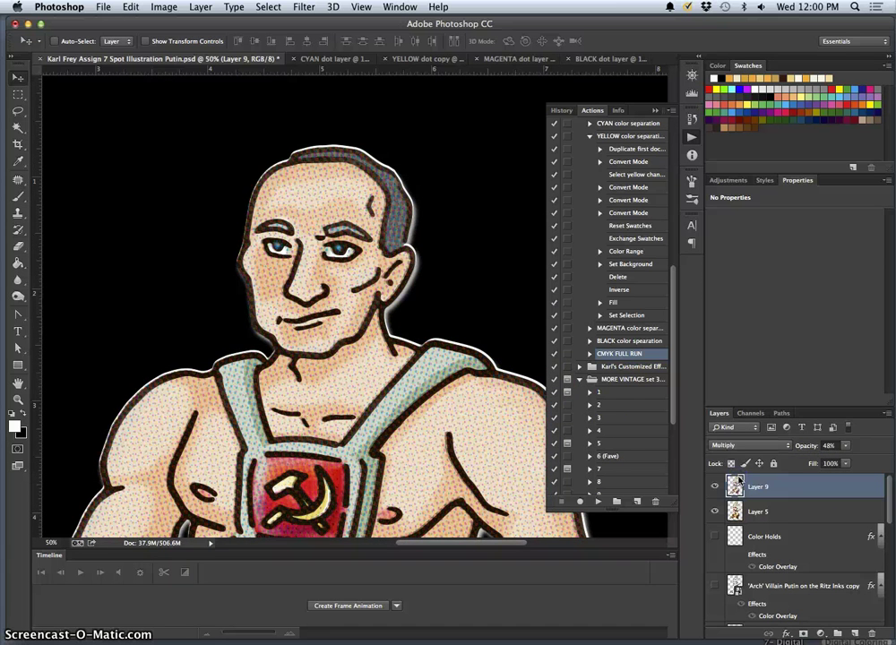
scroll(460, 468, "down", 10)
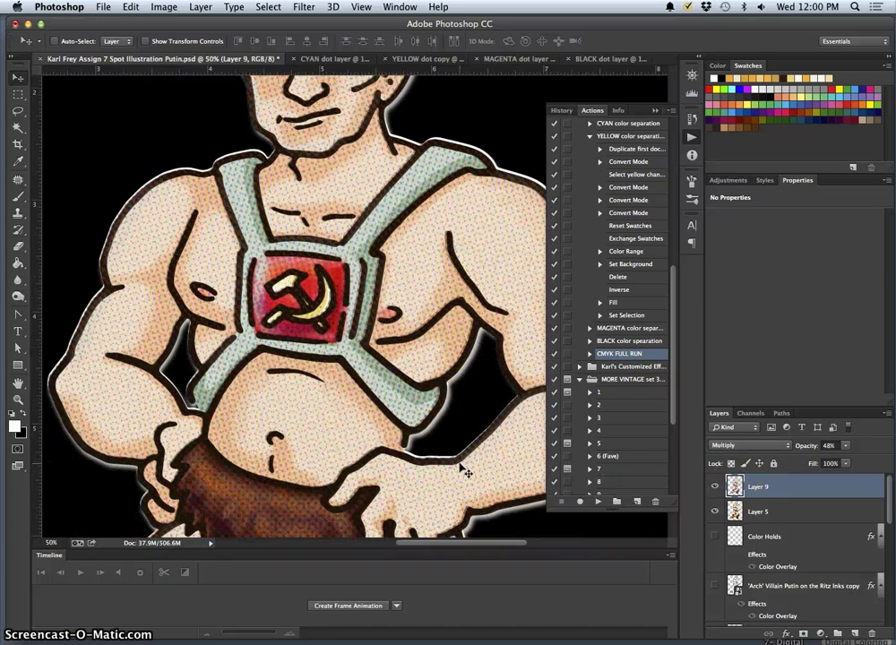
scroll(460, 468, "down", 10)
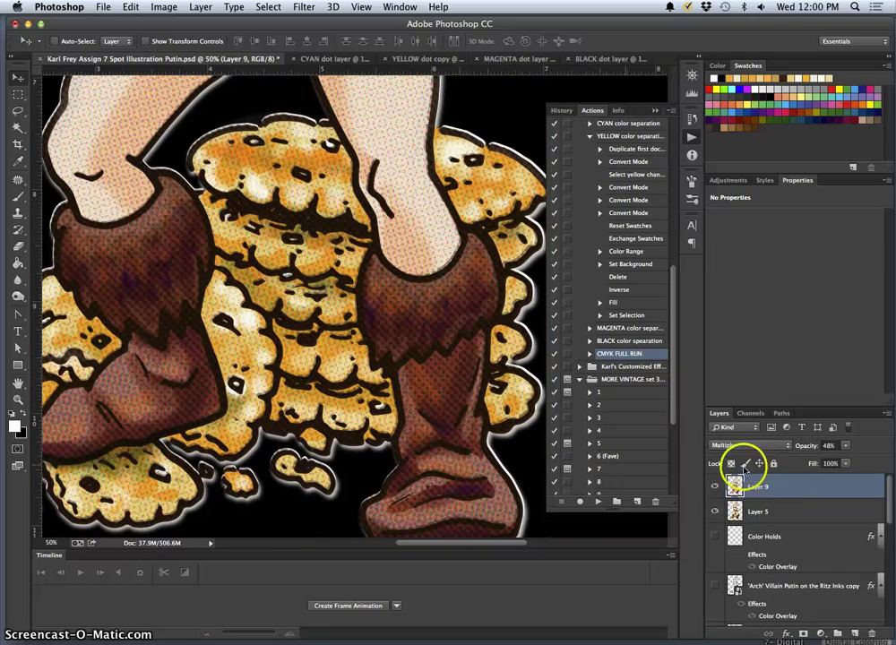
- Try the Screen and Overlay blending modes on the merged dot Layer 9
left_click(745, 445)
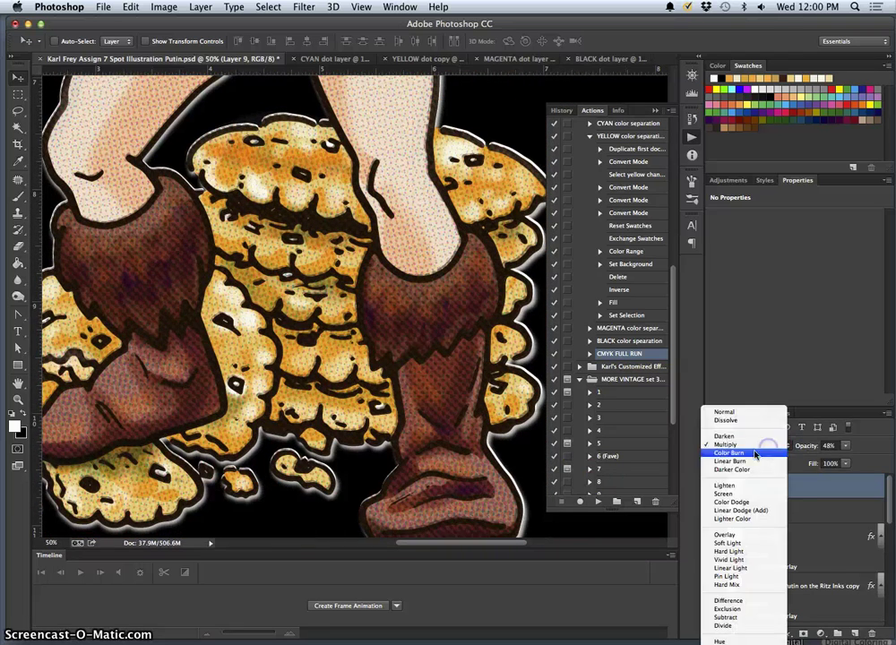
left_click(740, 494)
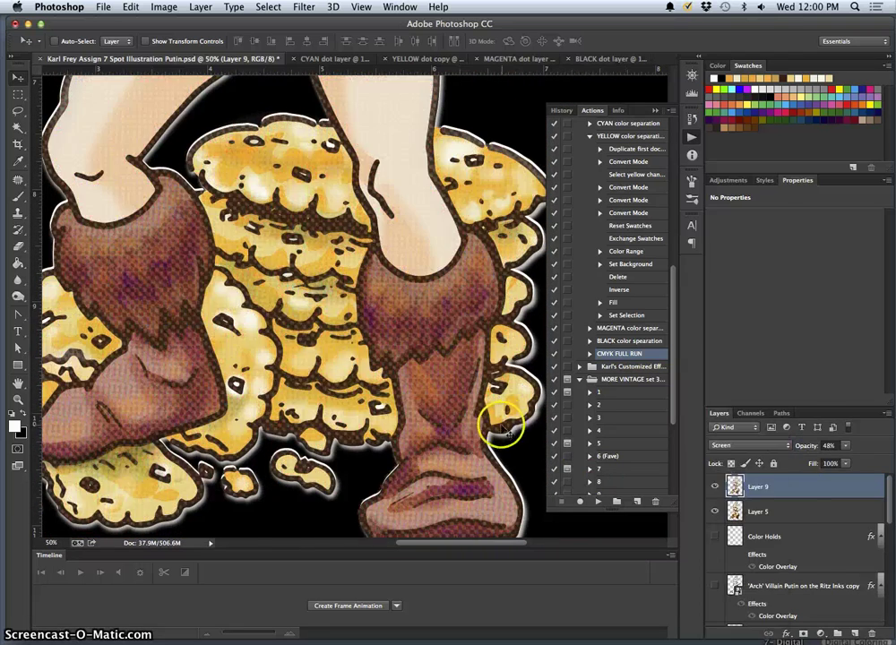
scroll(503, 421, "up", 15)
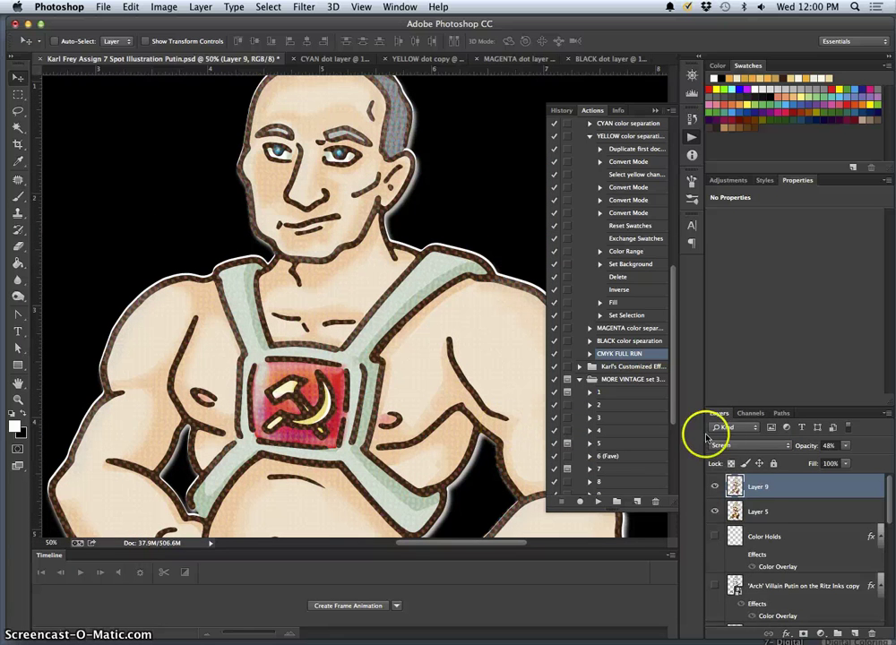
left_click(750, 445)
left_click(726, 486)
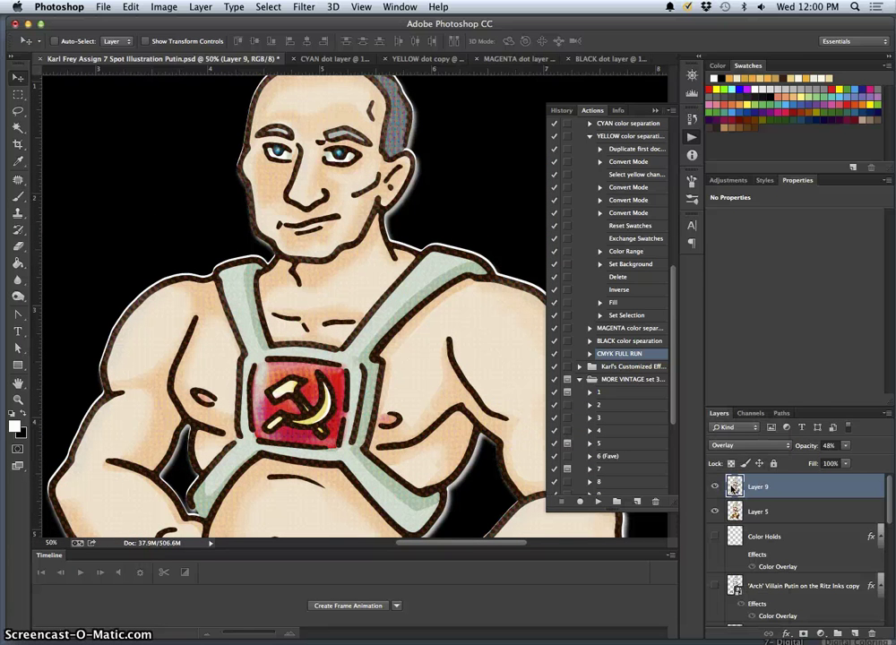
scroll(503, 424, "down", 5)
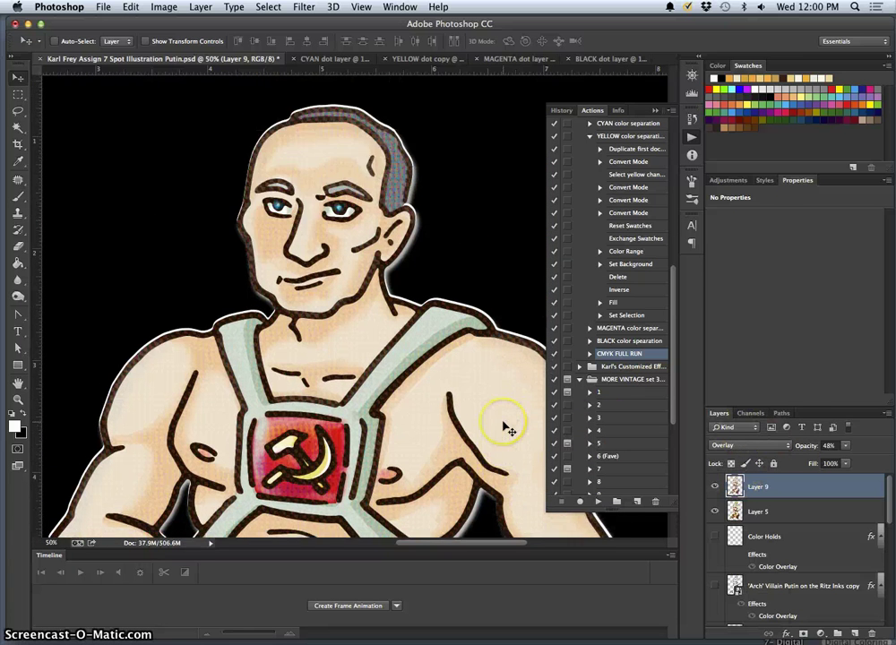
- Set the merged dot Layer 9 to Pin Light blending and its opacity to about 52%
left_click(743, 444)
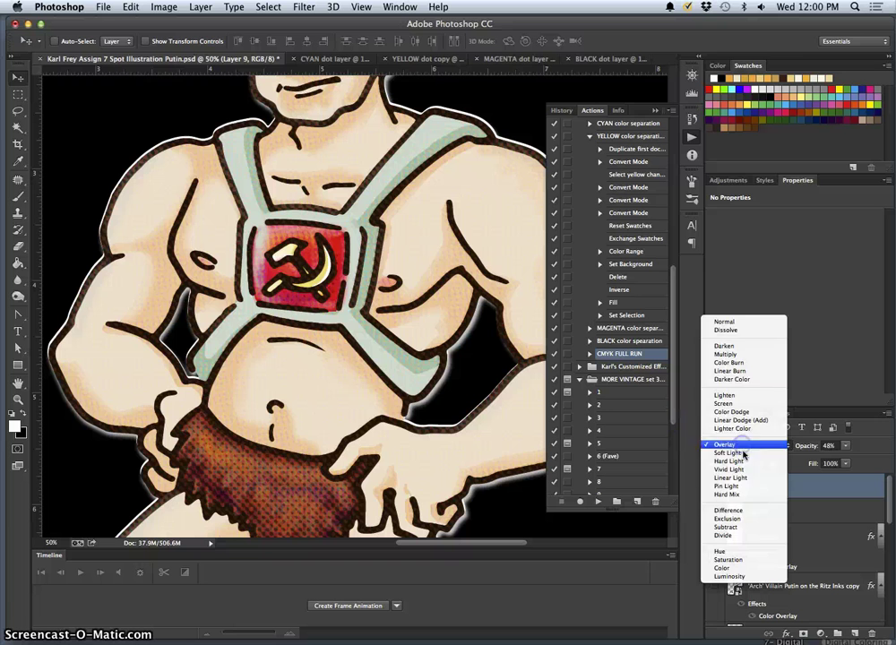
left_click(744, 486)
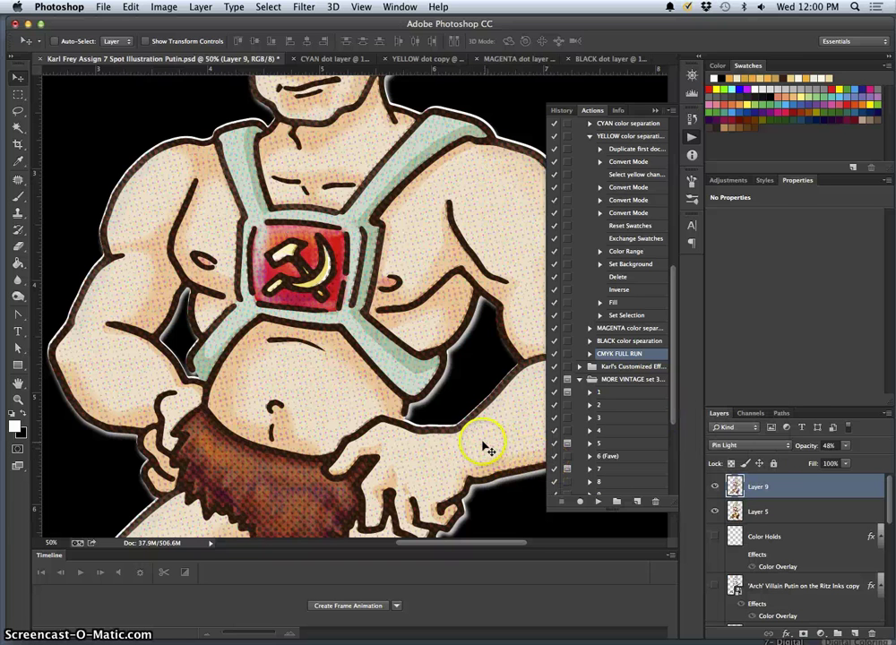
scroll(484, 443, "down", 1)
left_click_drag(845, 446, 846, 459)
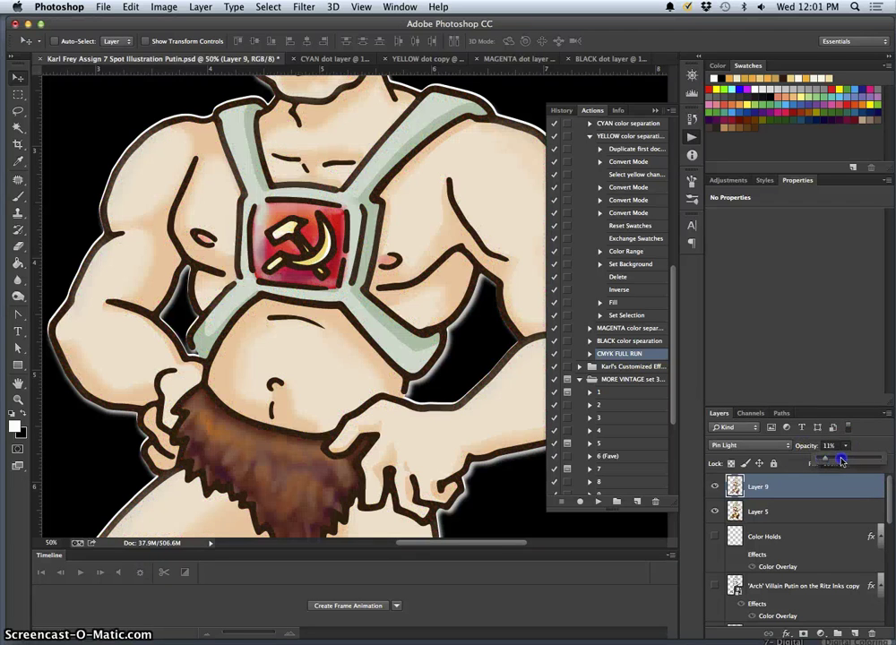
left_click_drag(780, 461, 853, 461)
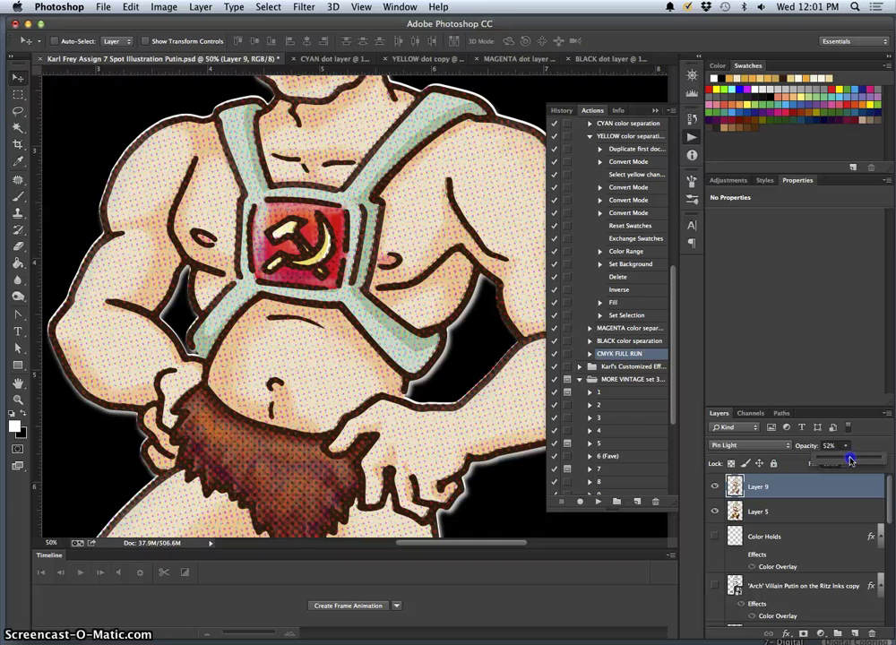
- View the whole figure and raise the dot layer's opacity to about 61%
key("super+minus")
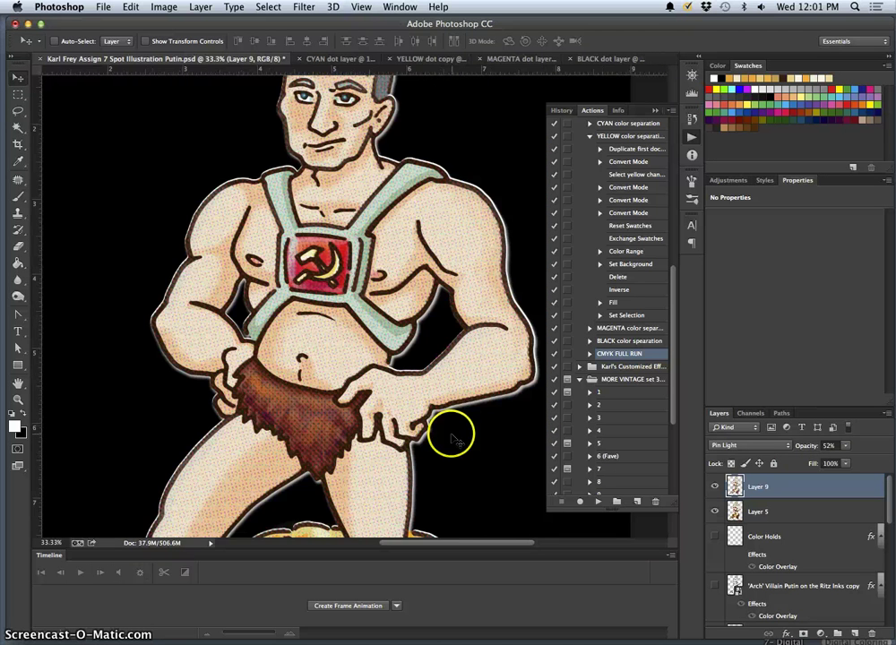
key("super+minus")
scroll(380, 423, "down", 1)
key("super+minus")
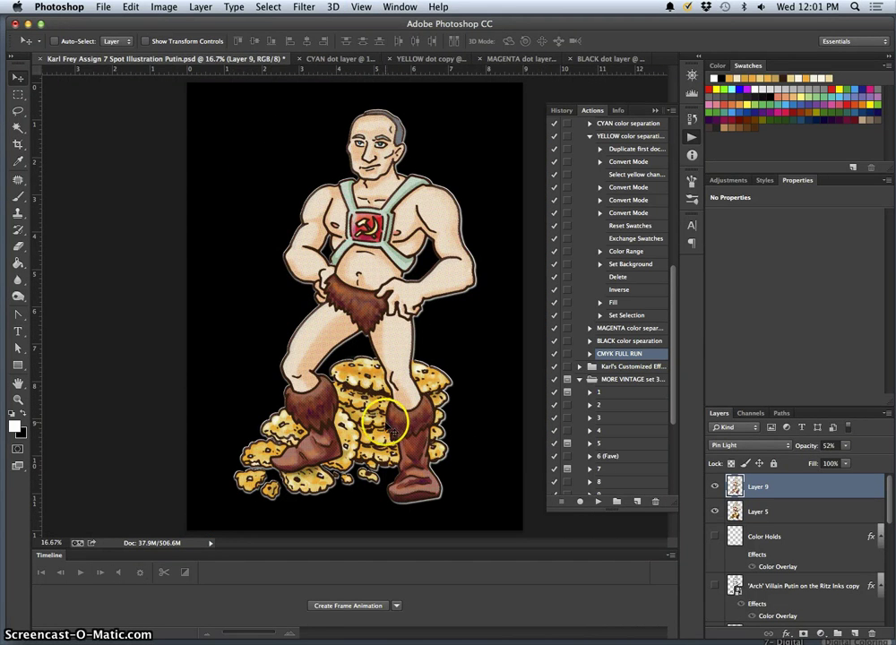
left_click(844, 445)
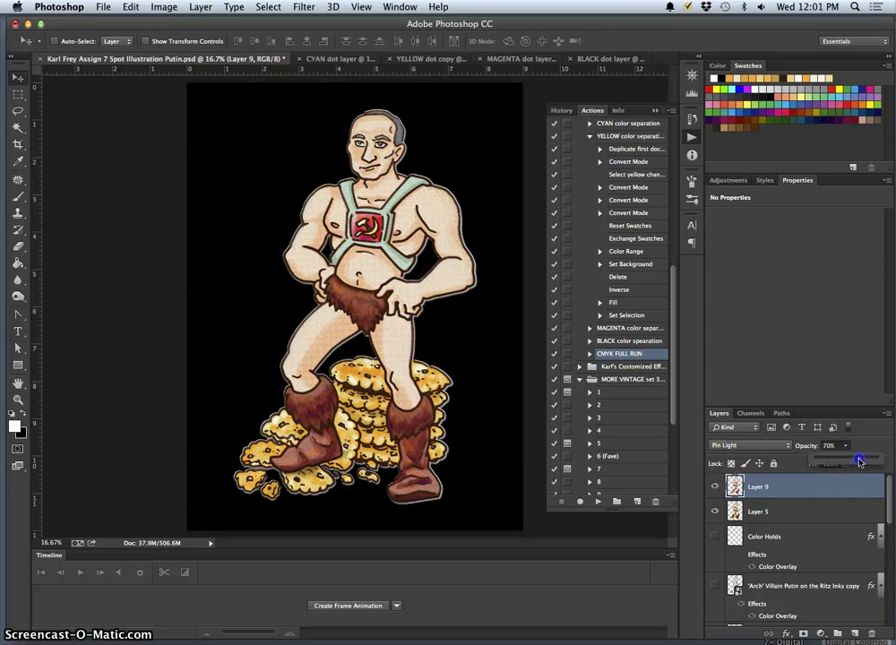
left_click_drag(860, 459, 854, 460)
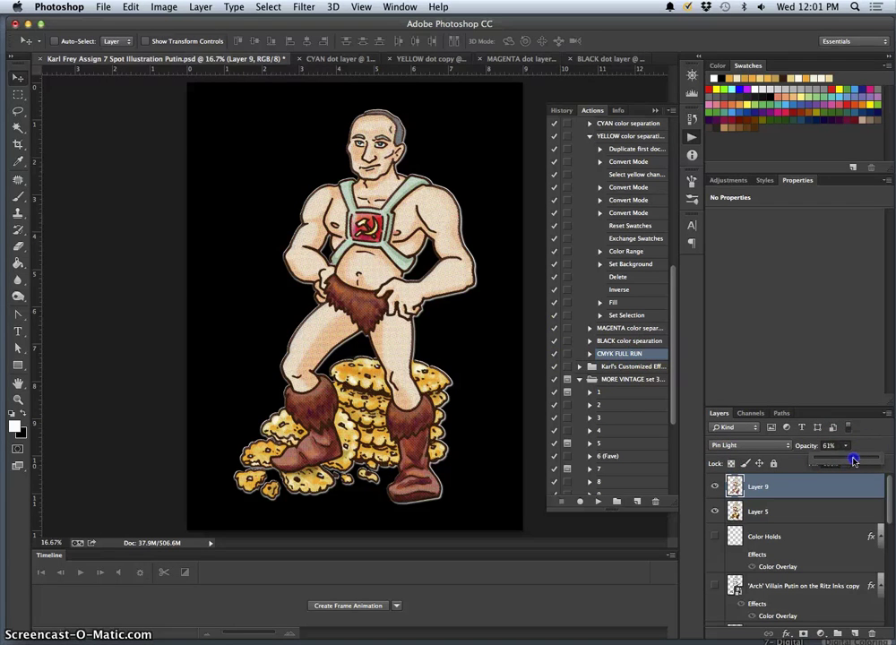
- Look through the separate dot documents and close CYAN dot layer and YELLOW dot copy without saving
left_click(357, 59)
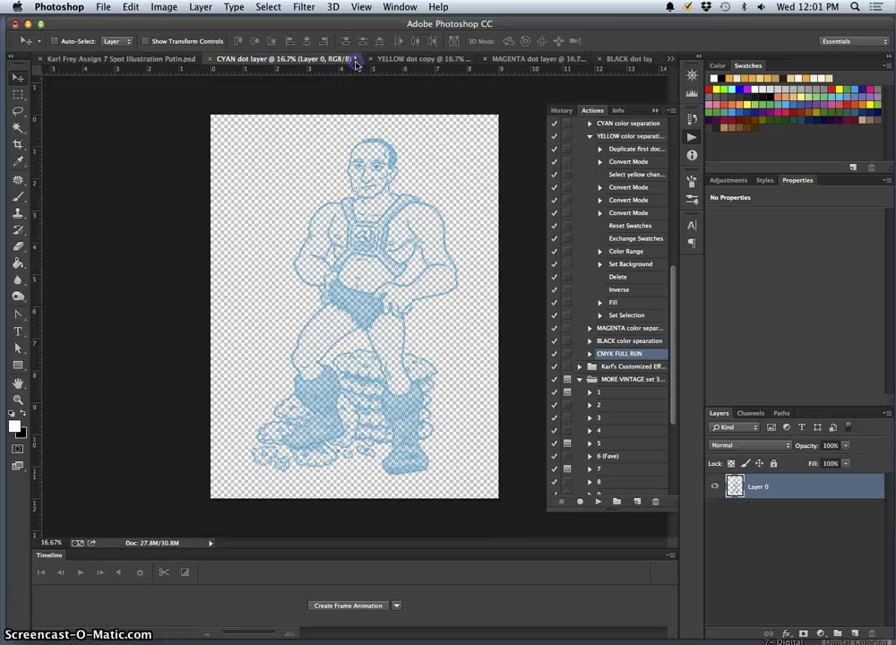
left_click(415, 61)
left_click(516, 61)
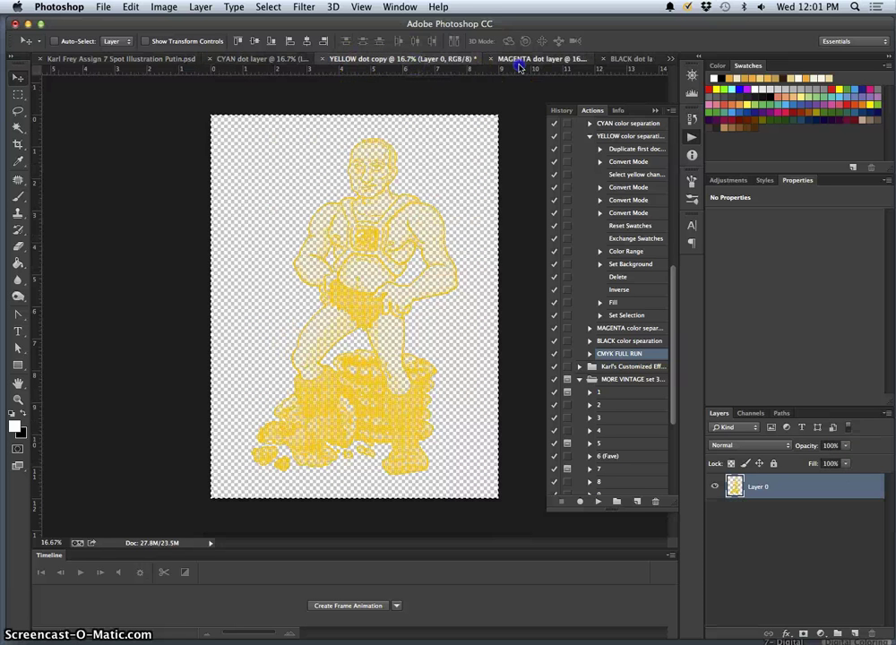
left_click(626, 56)
left_click(327, 60)
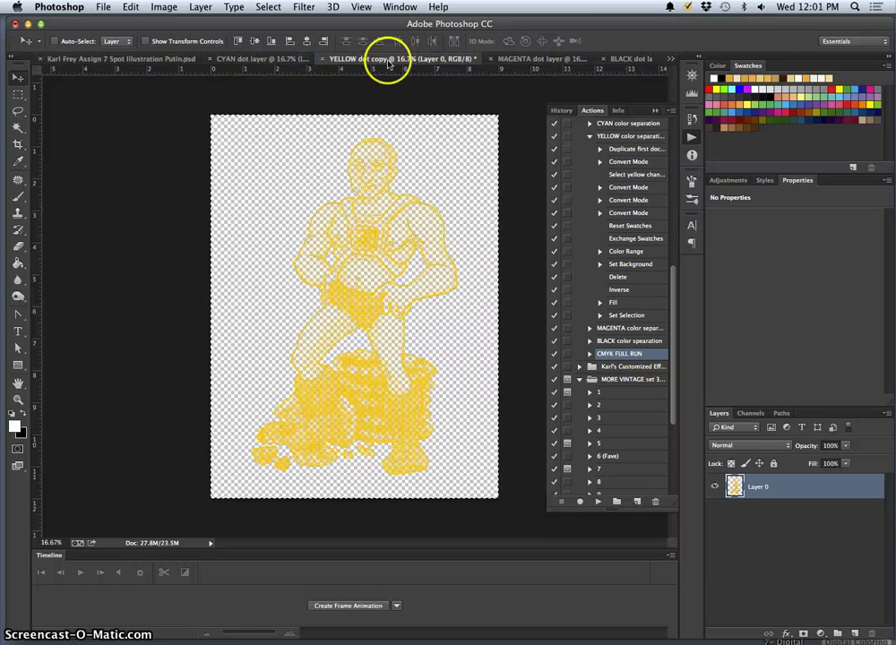
left_click(279, 61)
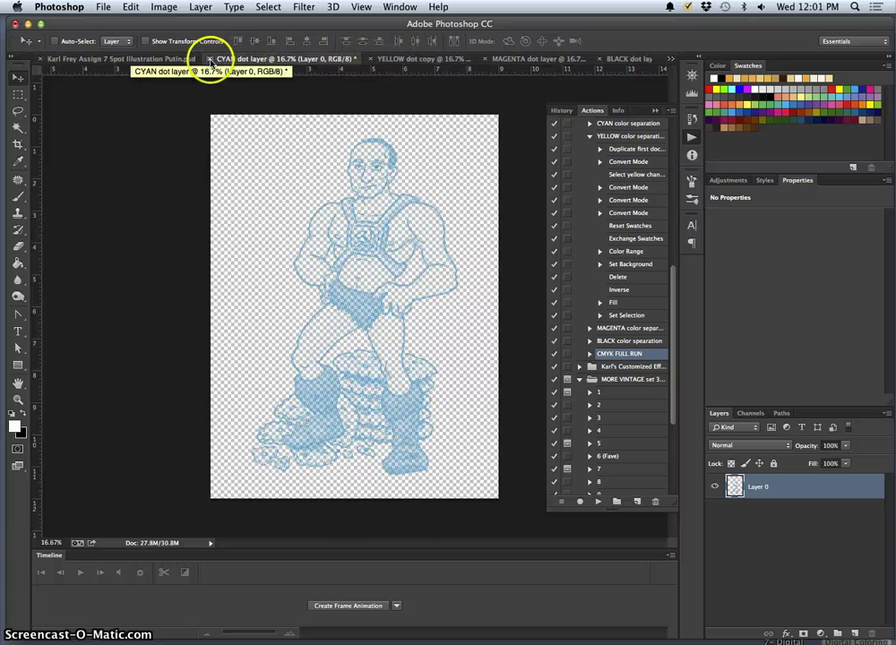
key("super+w")
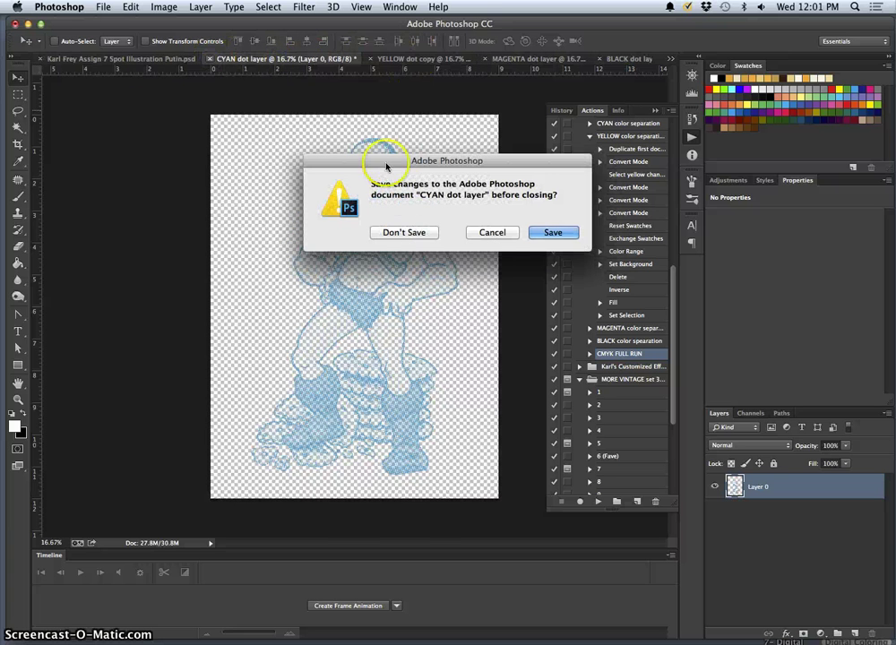
left_click(404, 232)
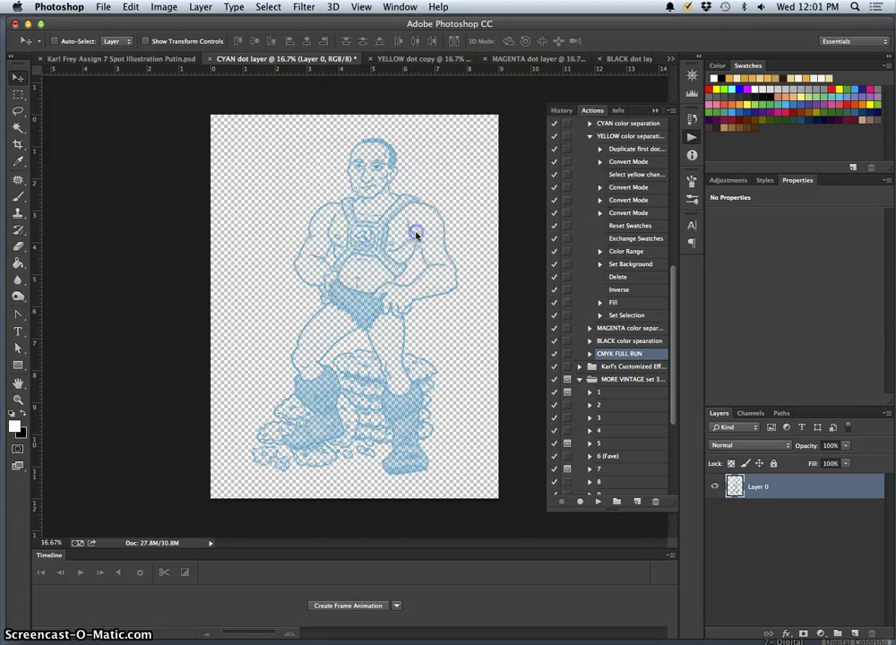
left_click(209, 59)
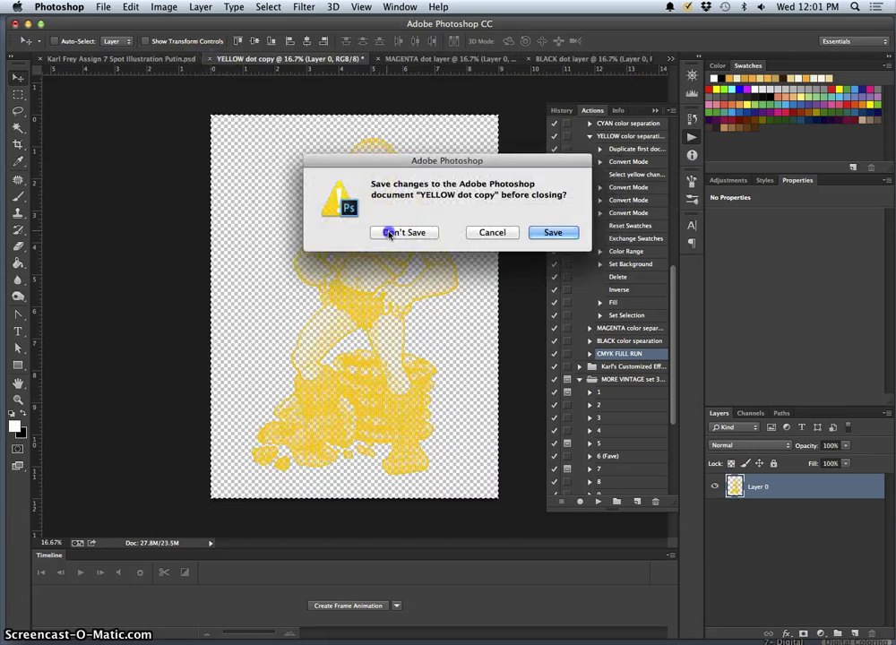
left_click(400, 232)
- Close the MAGENTA and BLACK dot layer documents without saving and save the illustration file
left_click(311, 61)
left_click(299, 59)
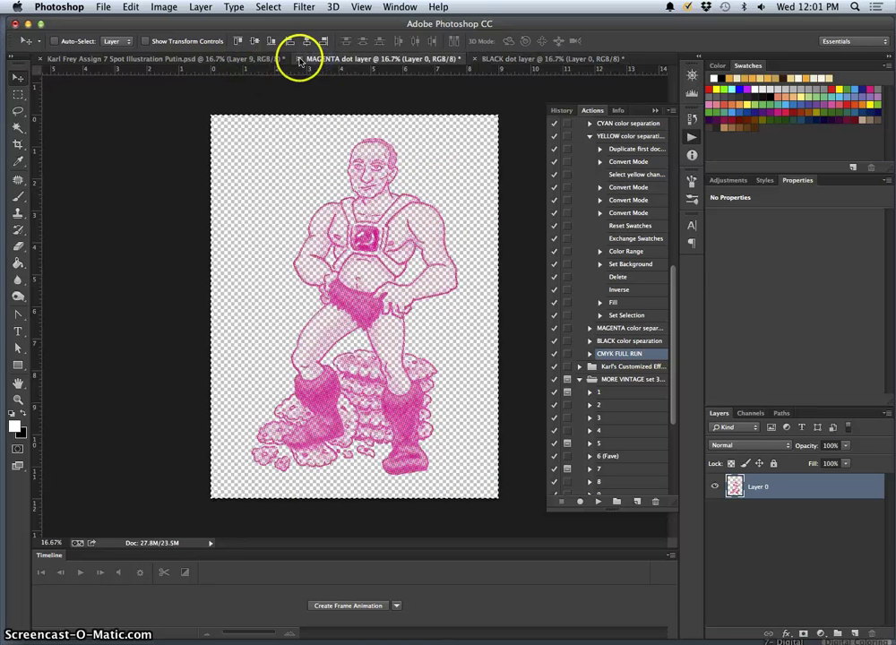
left_click(402, 233)
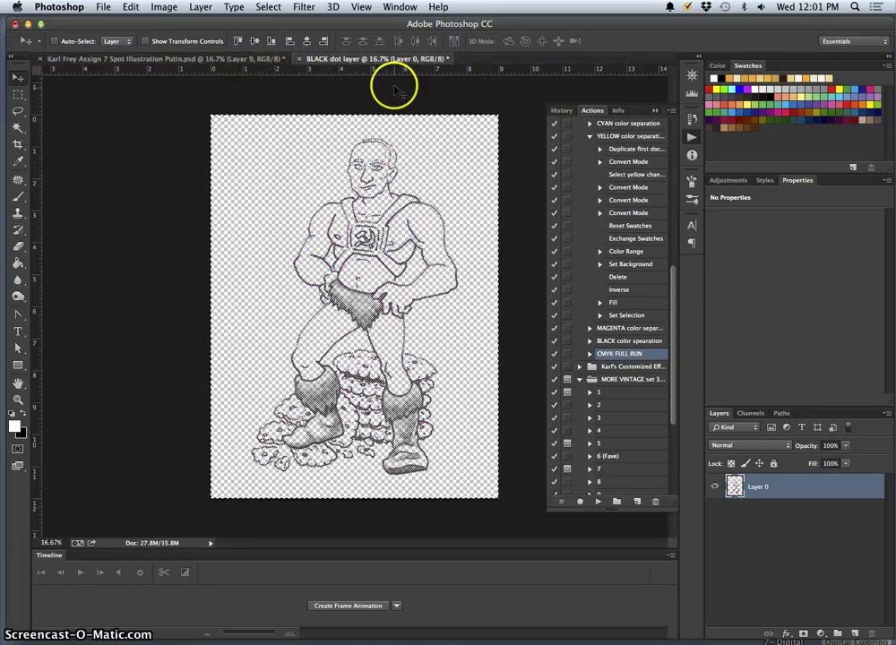
left_click(300, 60)
left_click(400, 232)
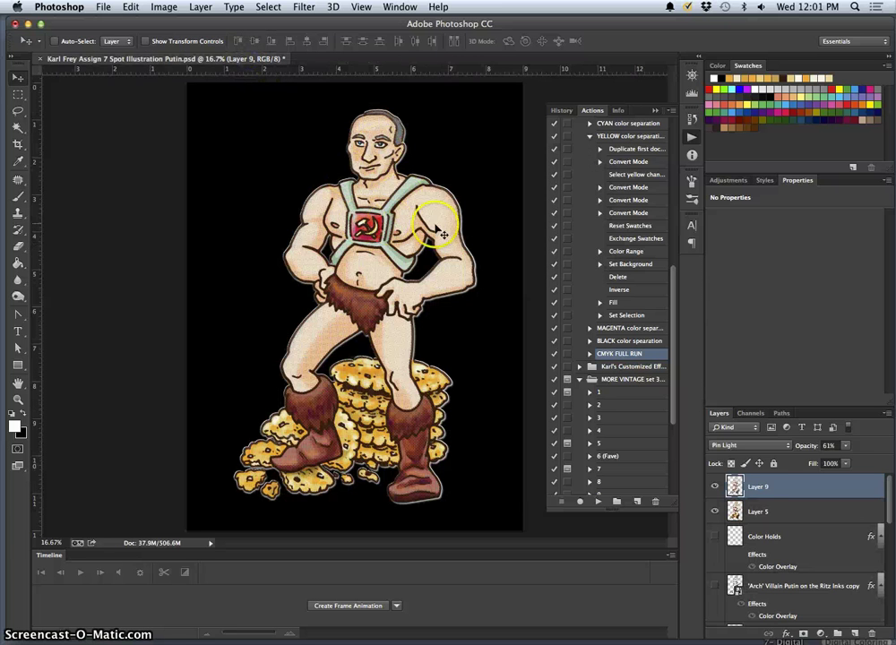
left_click(103, 7)
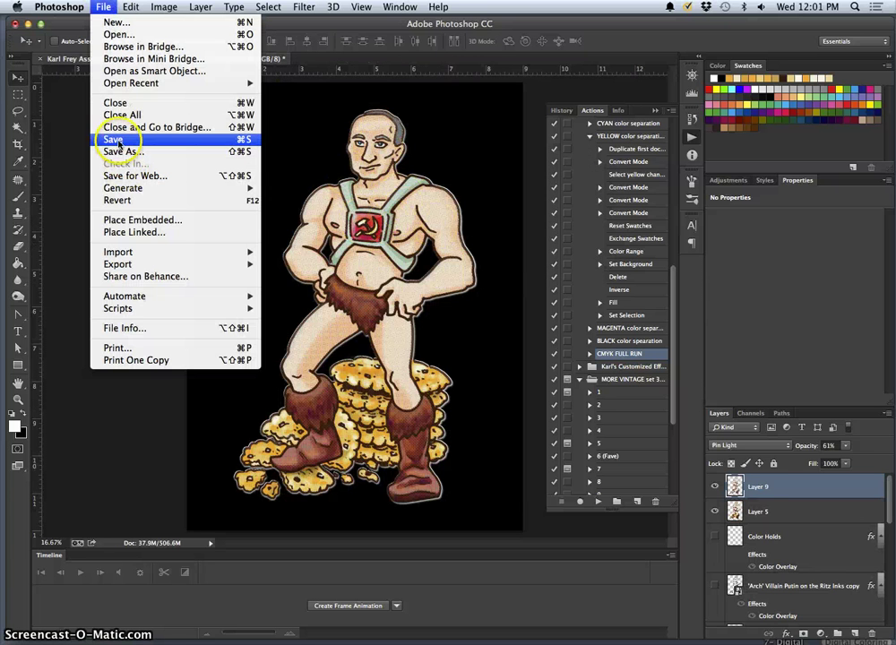
left_click(112, 141)
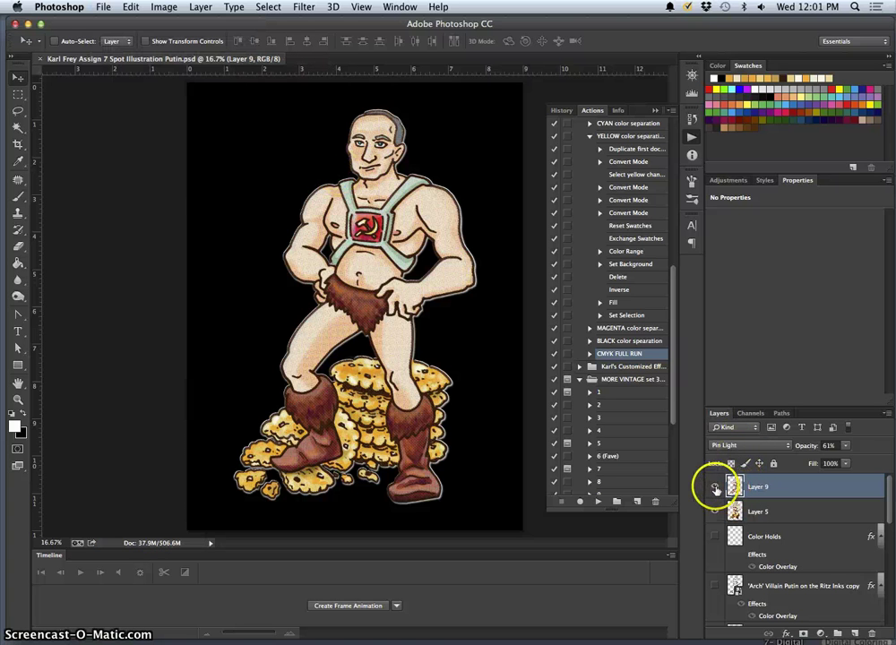
- Toggle the merged dot Layer 9 off and on over the color artwork, and delete Layer 9
left_click(715, 487)
left_click(715, 487)
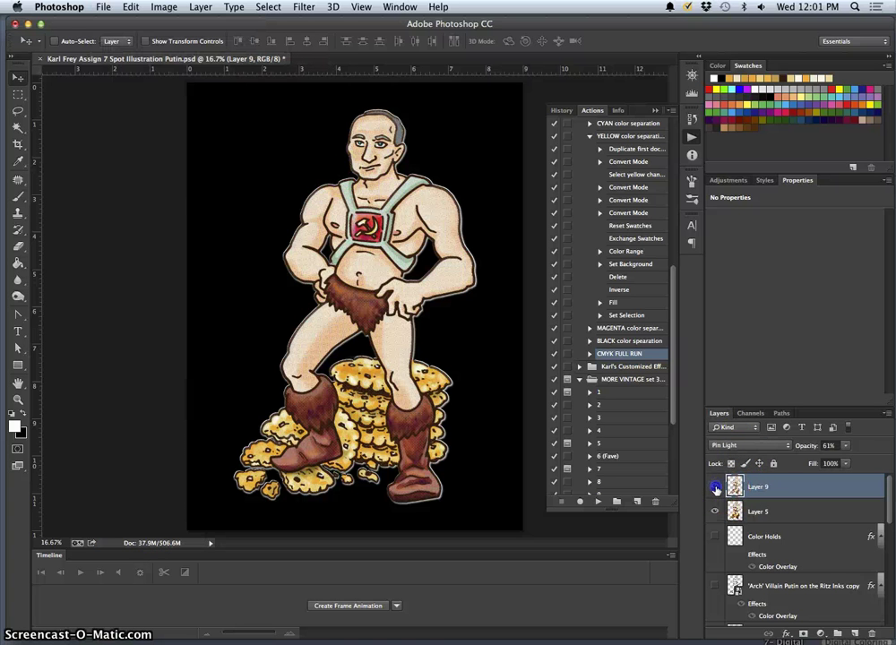
key("Delete")
- Try to delete all layers from Color Holds down to Layer 0
left_click(776, 499)
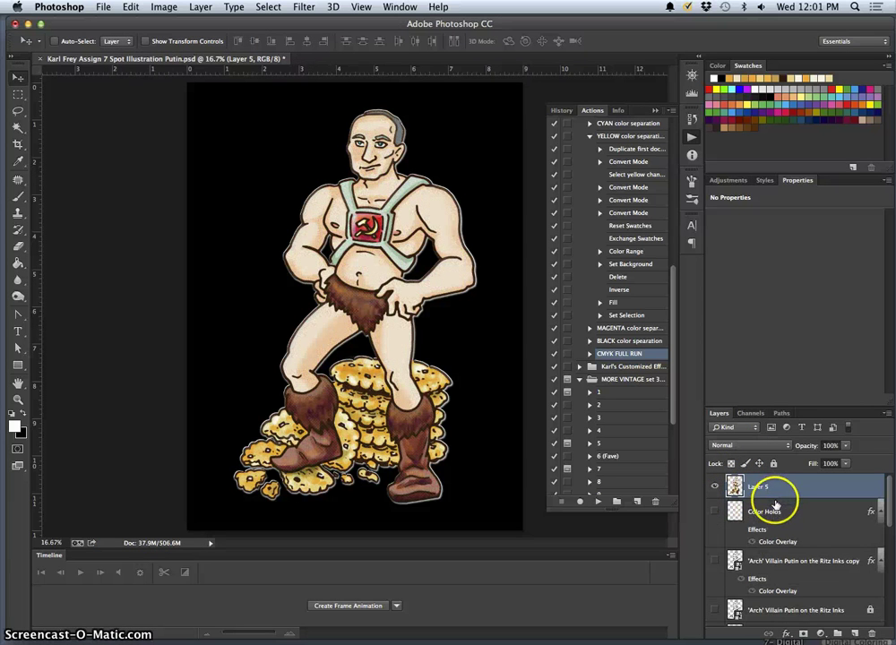
left_click(766, 512)
scroll(780, 591, "down", 5)
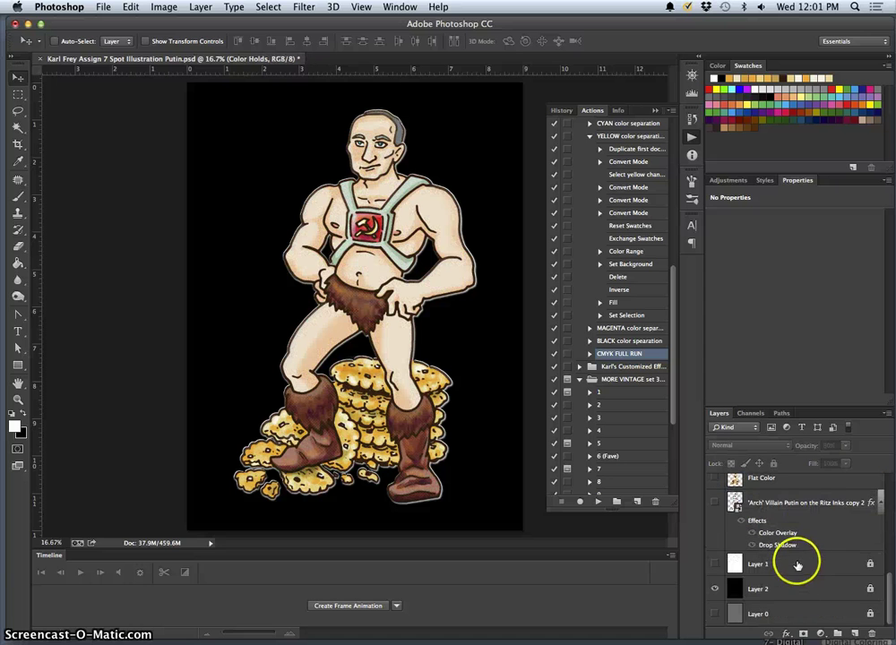
left_click(789, 616, "shift")
left_click_drag(837, 617, 870, 634)
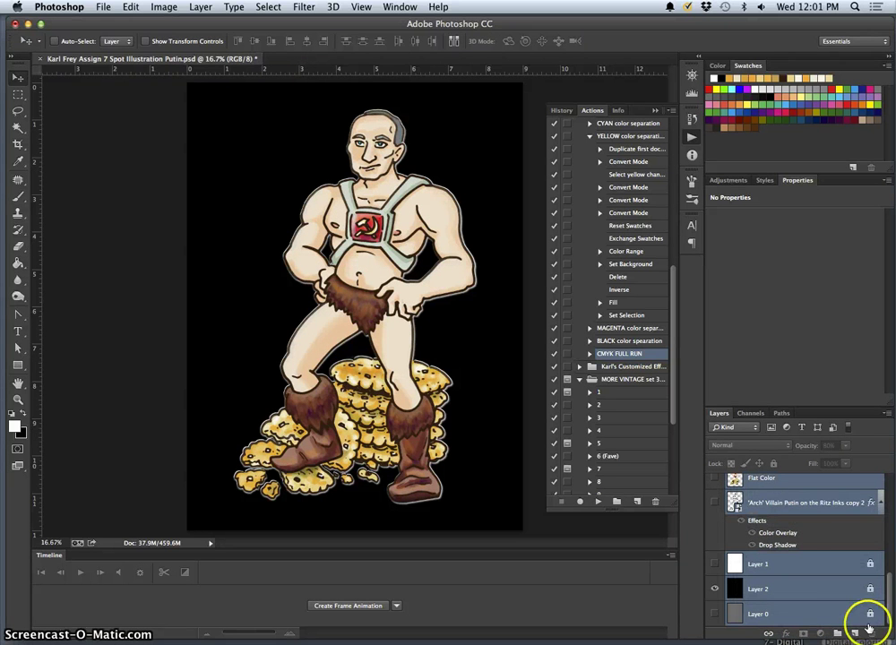
- Unlock the white background Layer 1 and turn on its visibility
left_click(856, 566)
left_click(714, 564)
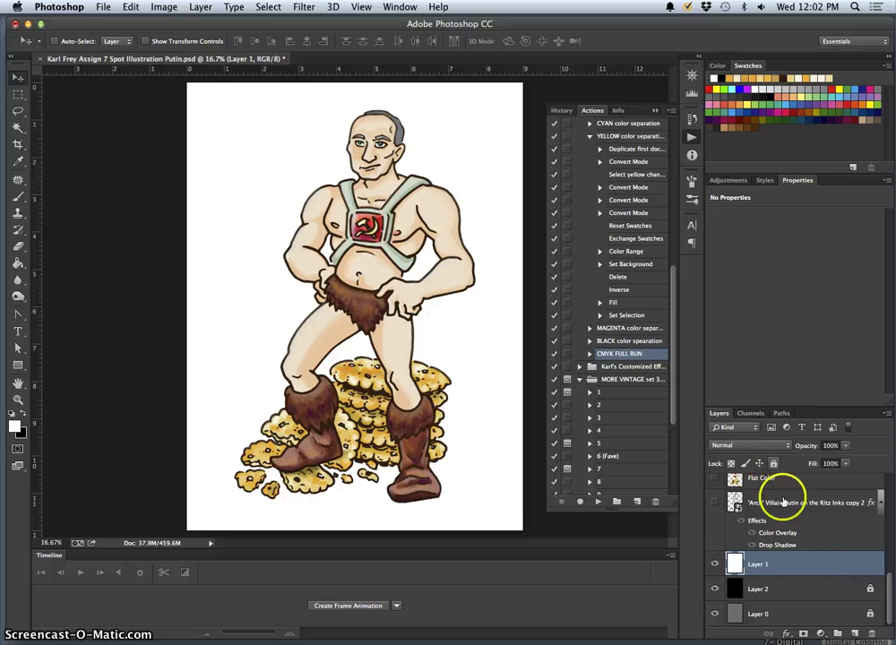
- Unlock Layer 2 and Layer 0, and delete them together with the white background Layer 1
left_click(779, 587)
left_click(775, 464)
left_click(803, 613)
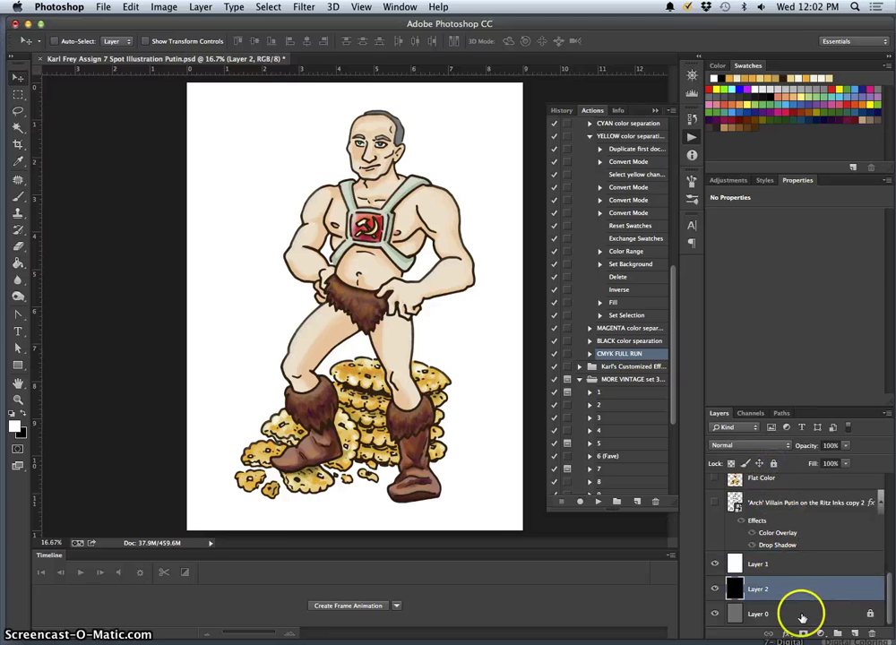
left_click(776, 465)
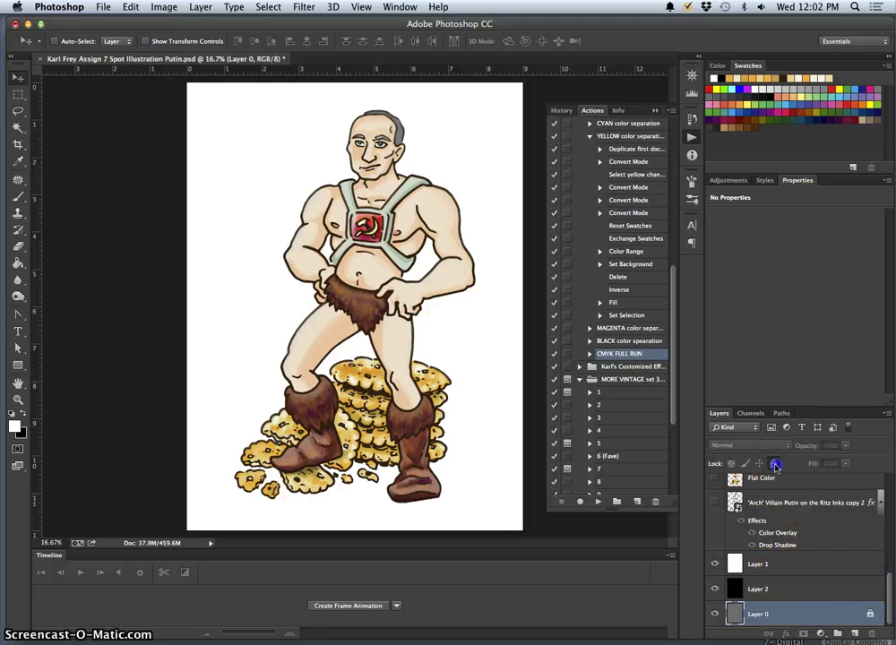
left_click(788, 565, "shift")
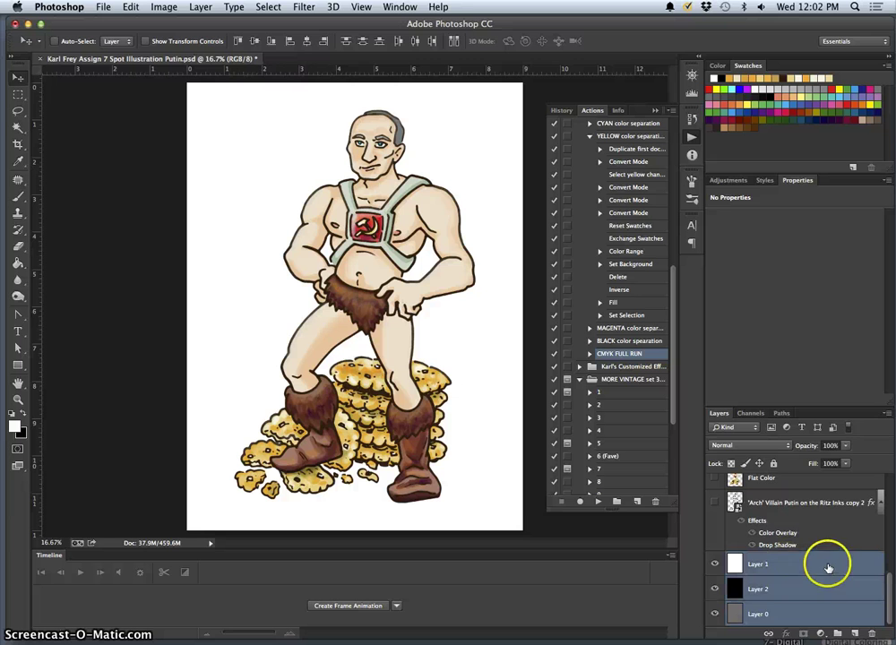
left_click_drag(787, 564, 871, 632)
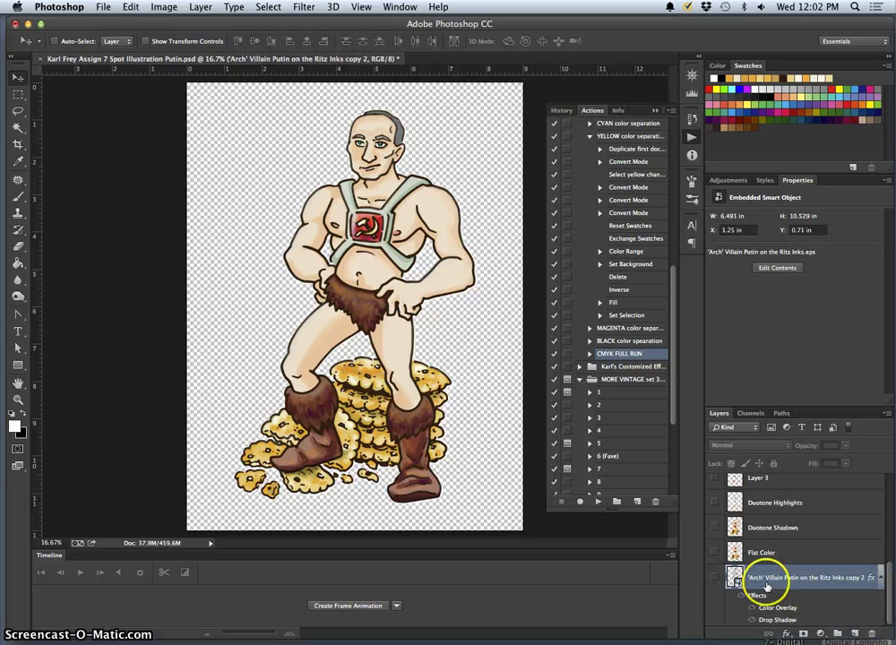
- Try to delete all layers from Color Holds down to the inks copy 2 layer at once
scroll(766, 583, "down", 5)
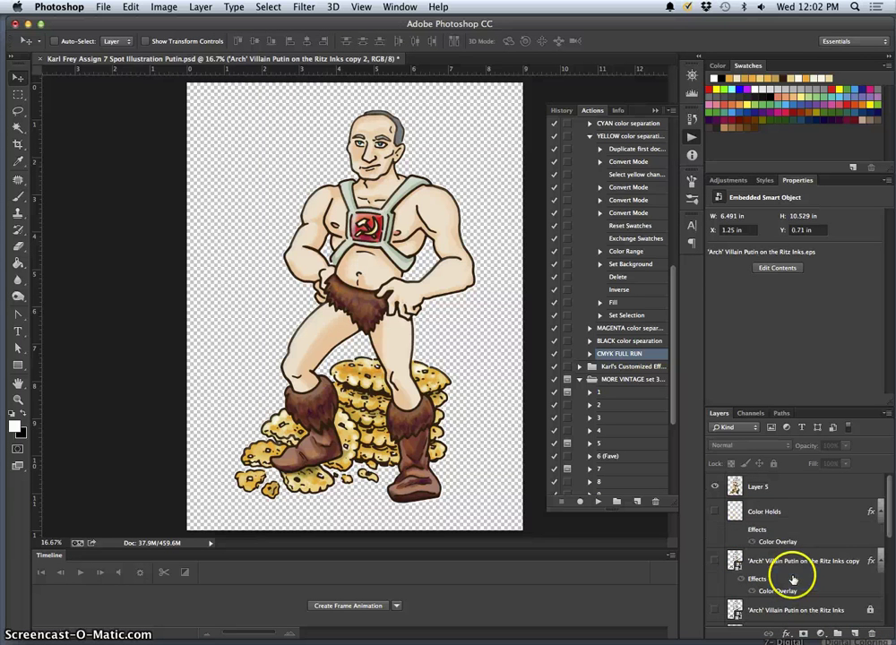
left_click(787, 513, "shift")
left_click_drag(831, 535, 872, 633)
left_click_drag(804, 550, 799, 510)
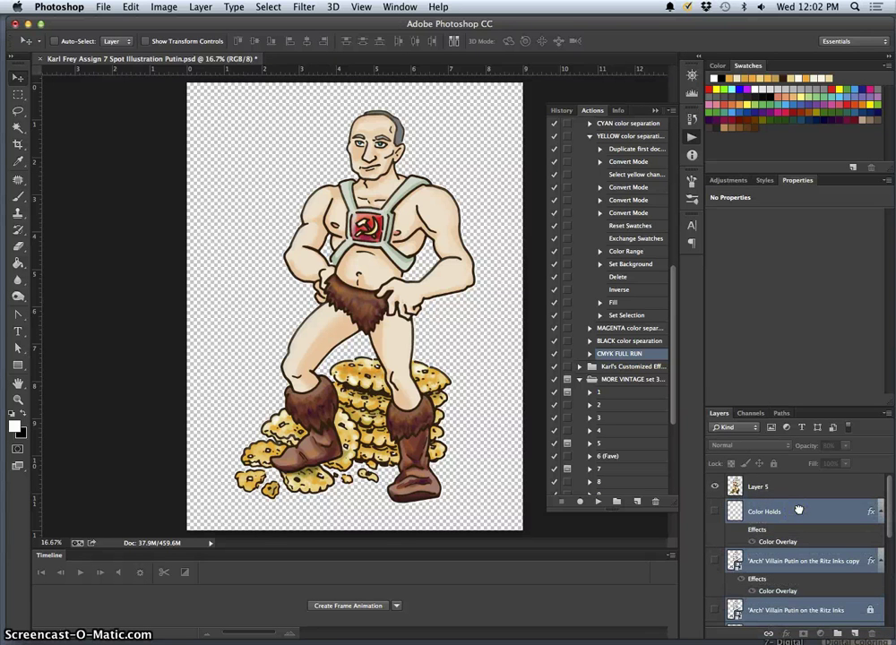
- Delete the Color Holds, inks copy, locked inks, Layer 4 and Soft Edged Duotone layers one by one, unlocking where needed
left_click(761, 517)
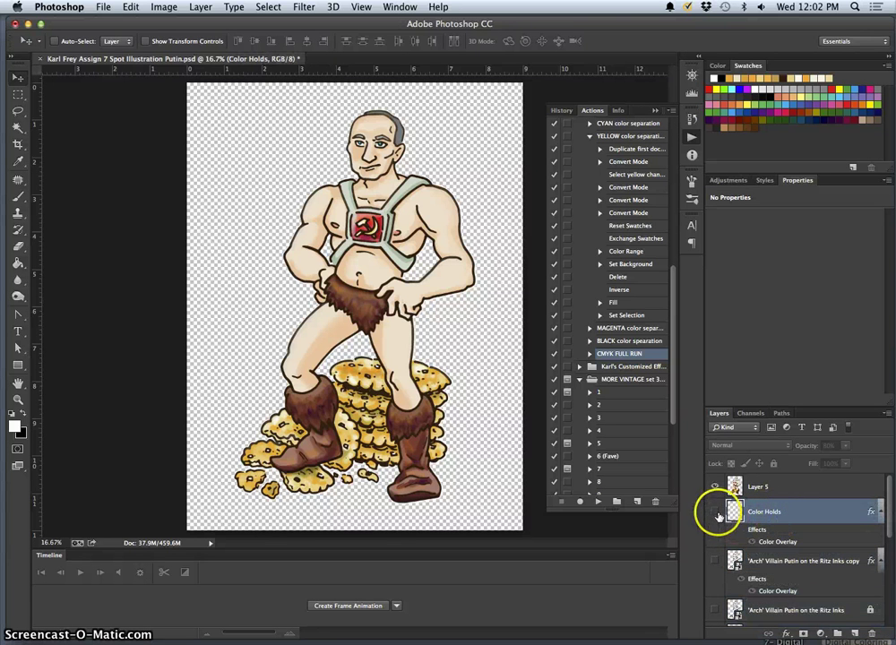
key("Delete")
key("Delete")
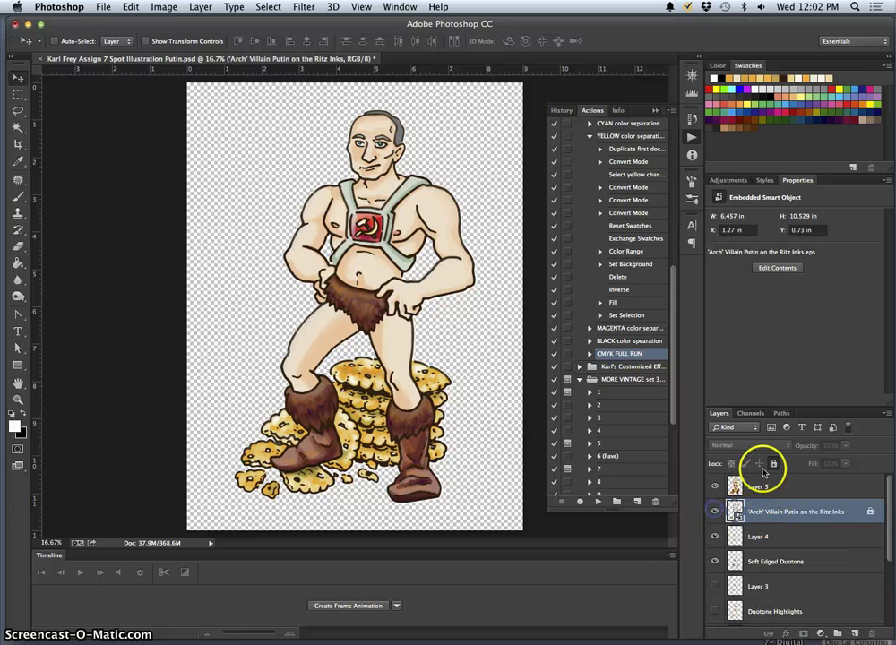
key("Delete")
key("Delete")
key("Delete")
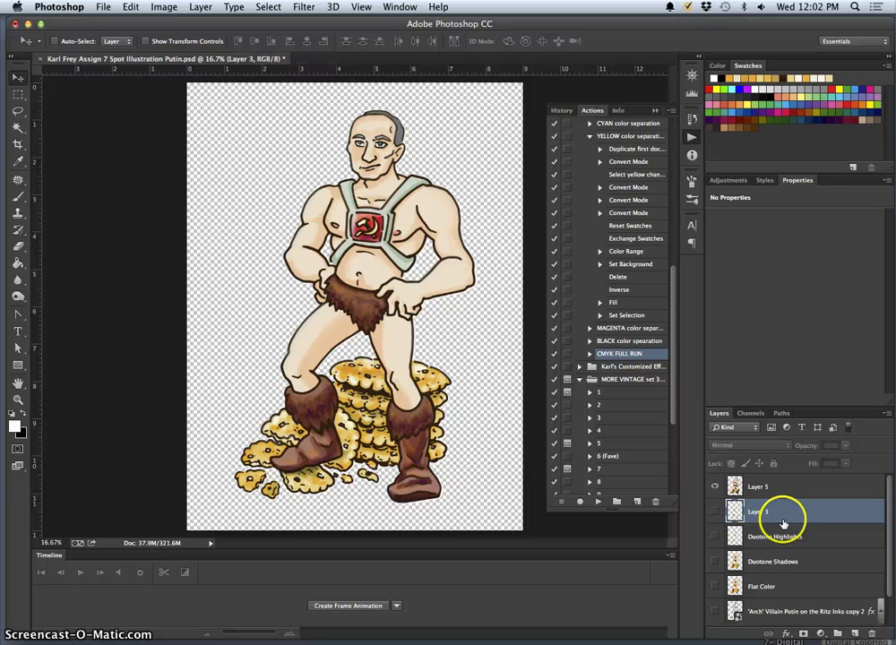
- Delete Layer 3, Duotone Highlights, Duotone Shadows, Flat Color and inks copy 2, and check the remaining Layer 5 by toggling its visibility
key("Delete")
key("Delete")
key("Delete")
key("Delete")
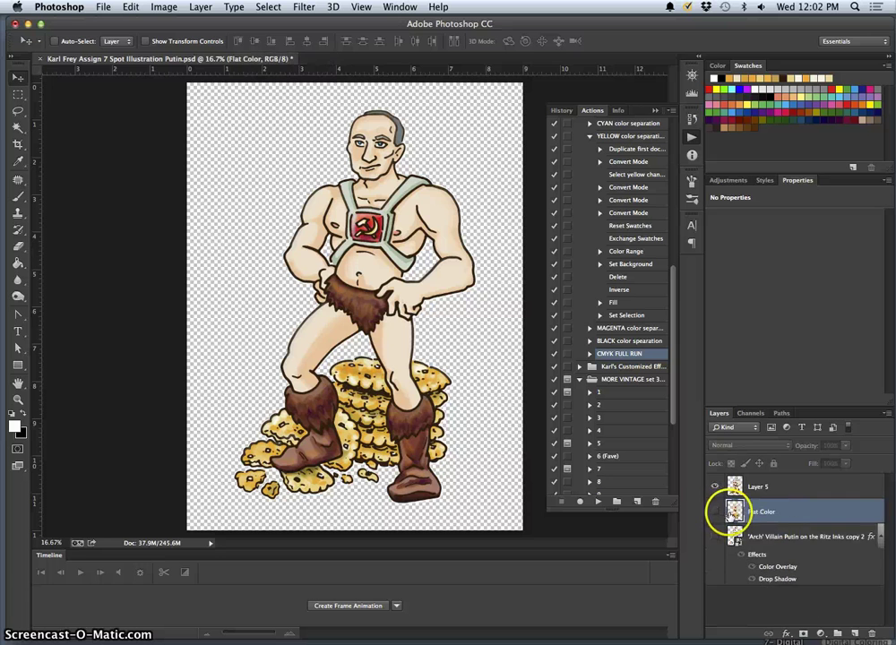
key("Delete")
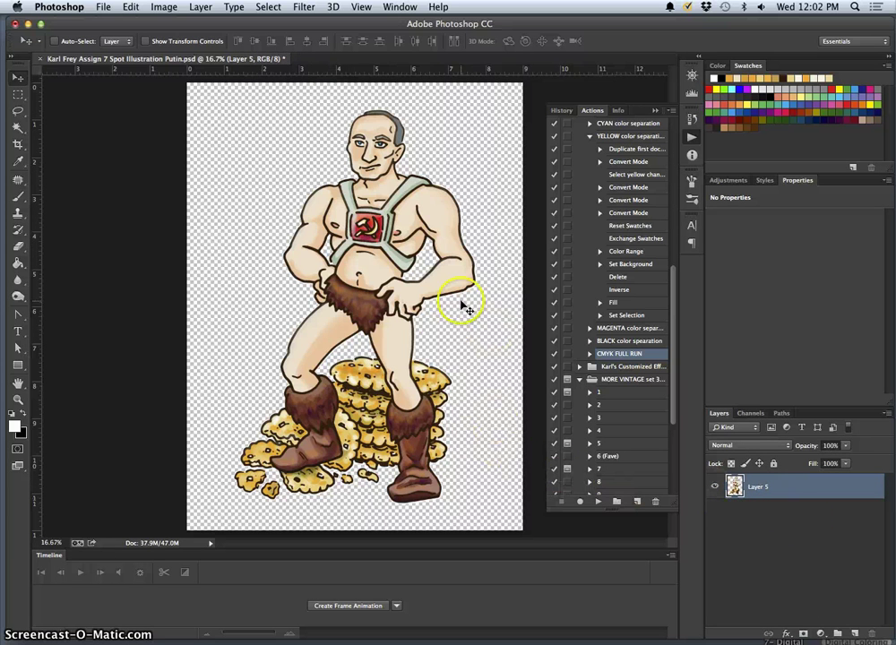
left_click(715, 486)
left_click(715, 486)
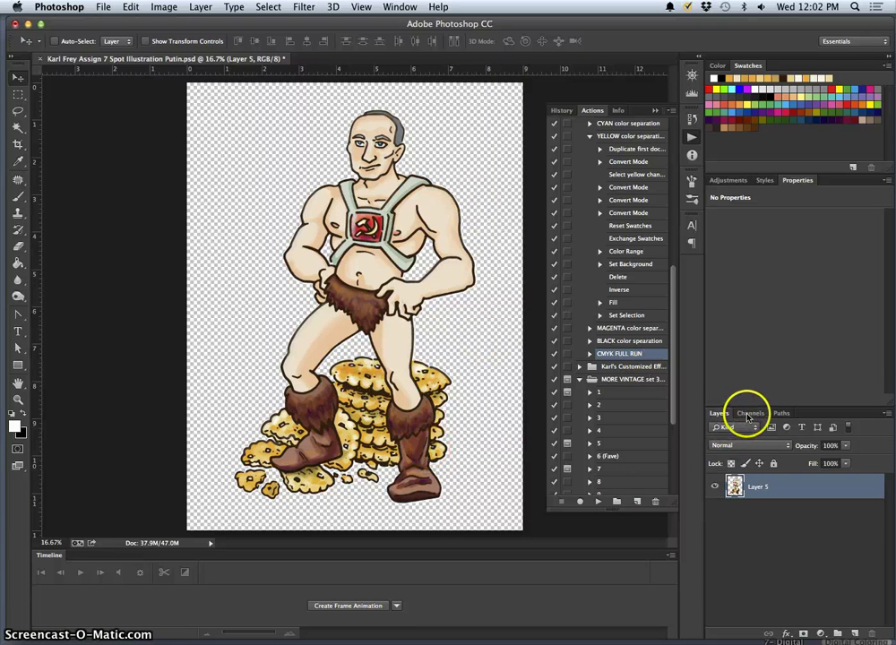
- Save the document as a new Photoshop file named color test.psd
left_click(104, 7)
left_click(94, 148)
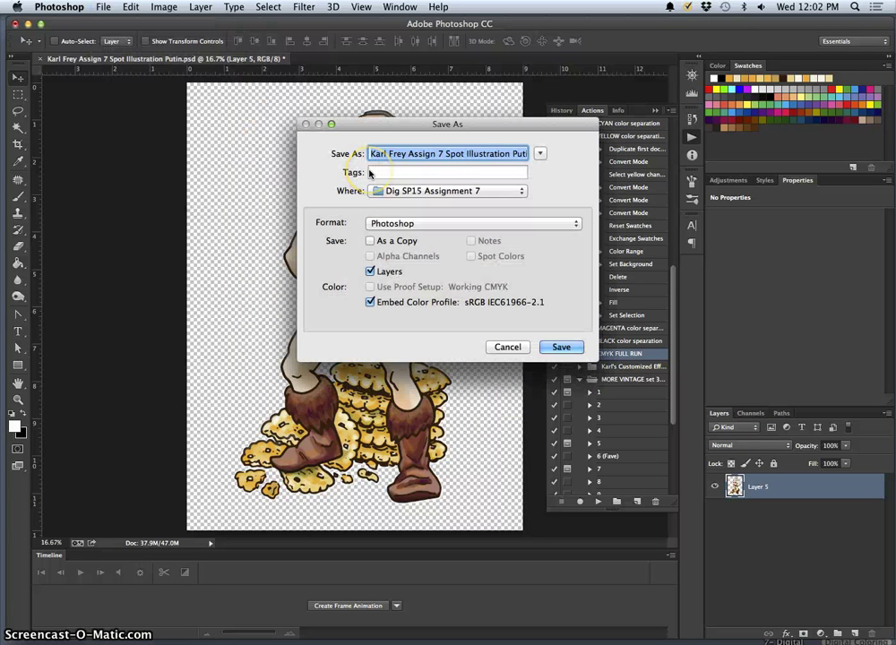
type("color test.psd")
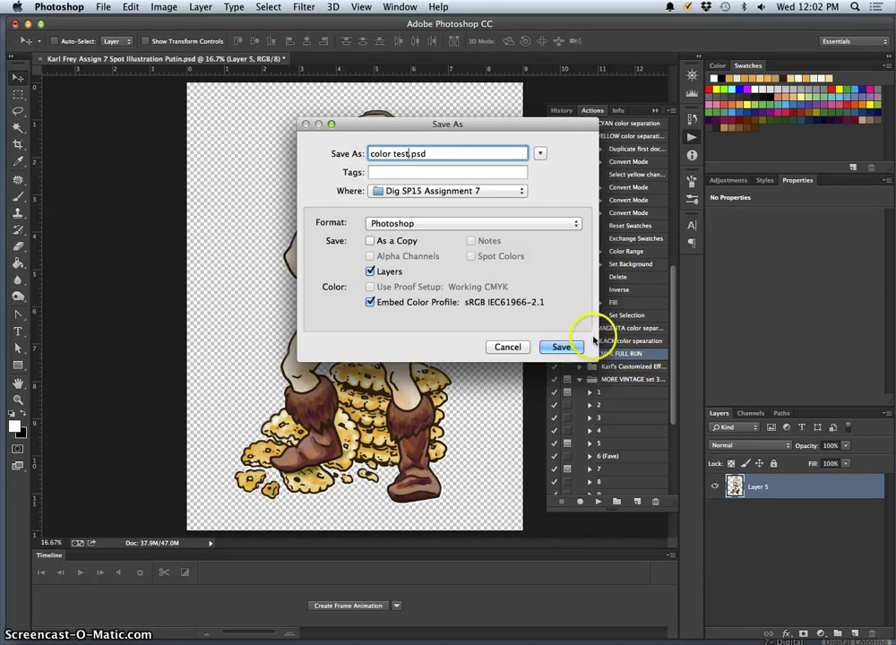
key("super+d")
left_click(562, 348)
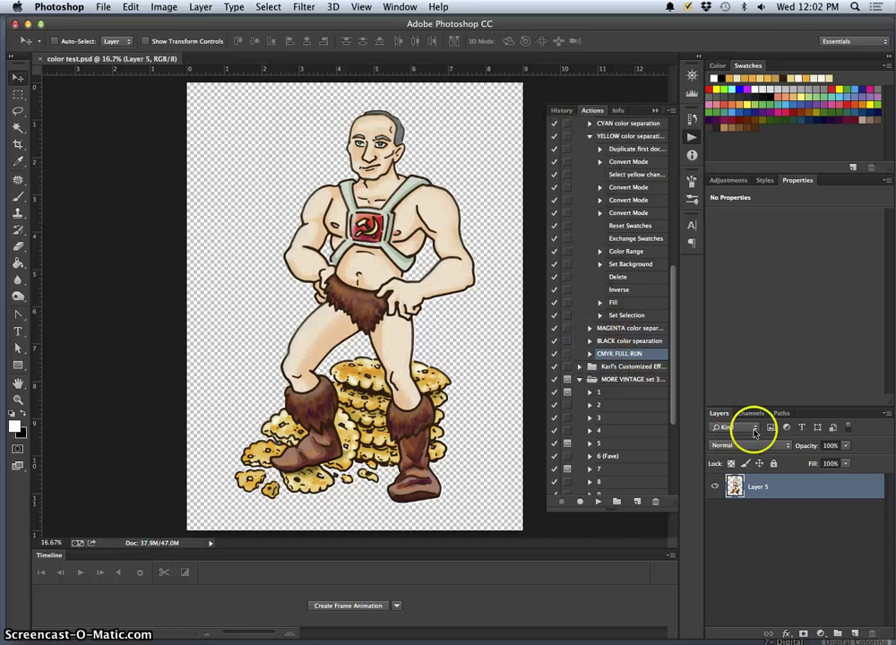
- Hide the Red and Green channels to view Blue alone, and restore the full RGB composite
left_click(751, 413)
left_click(714, 432)
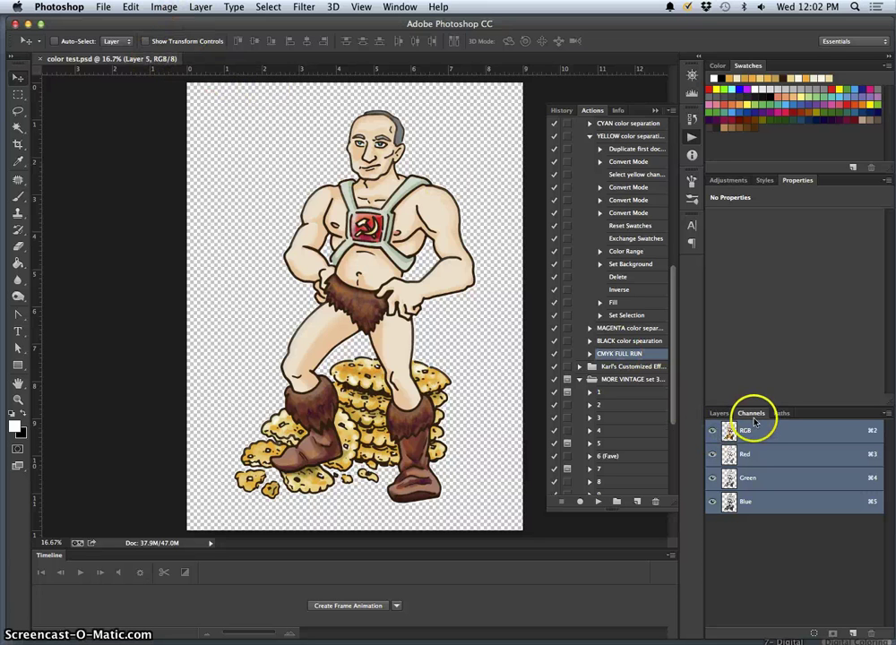
left_click(712, 455)
left_click(712, 479)
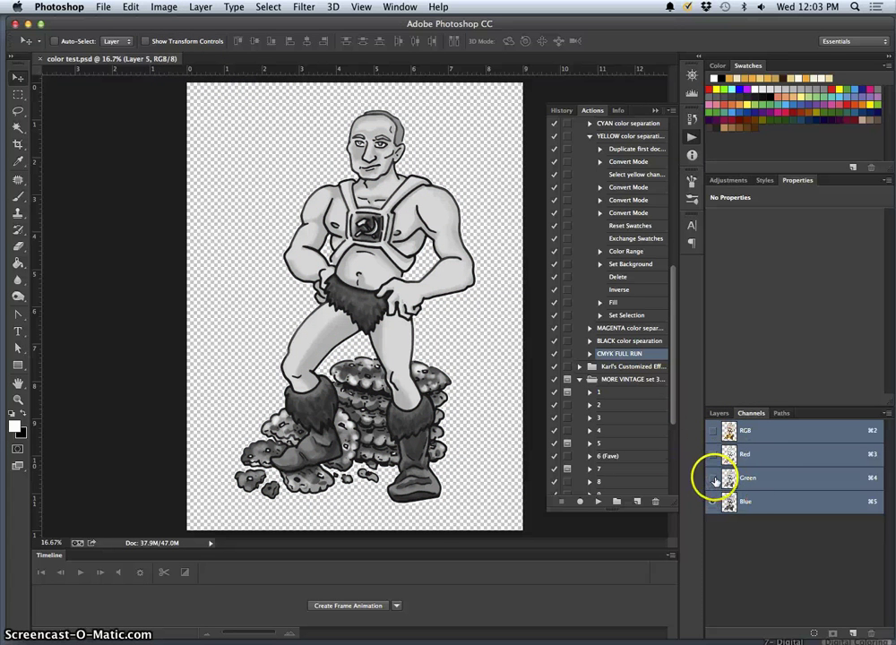
left_click(713, 478)
left_click(713, 455)
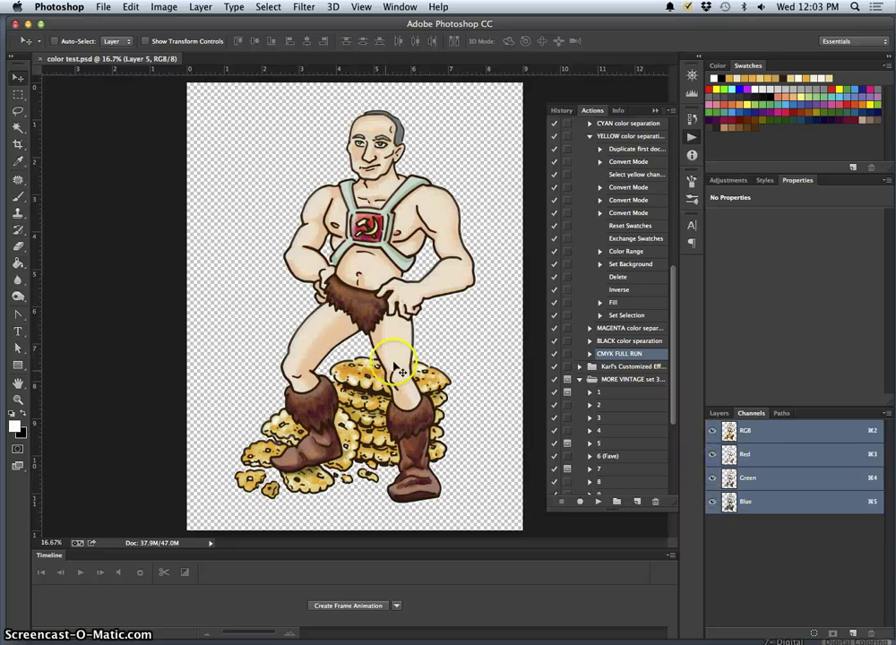
- Compare Green with Blue and Red with Blue, and view the Red and Green channels each alone
left_click(713, 455)
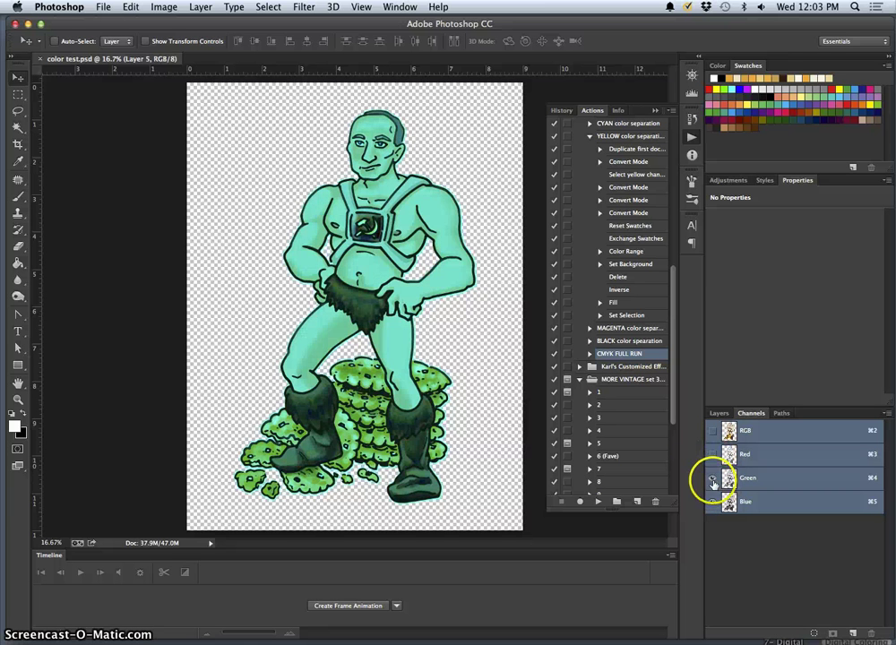
left_click(714, 479)
left_click(715, 457)
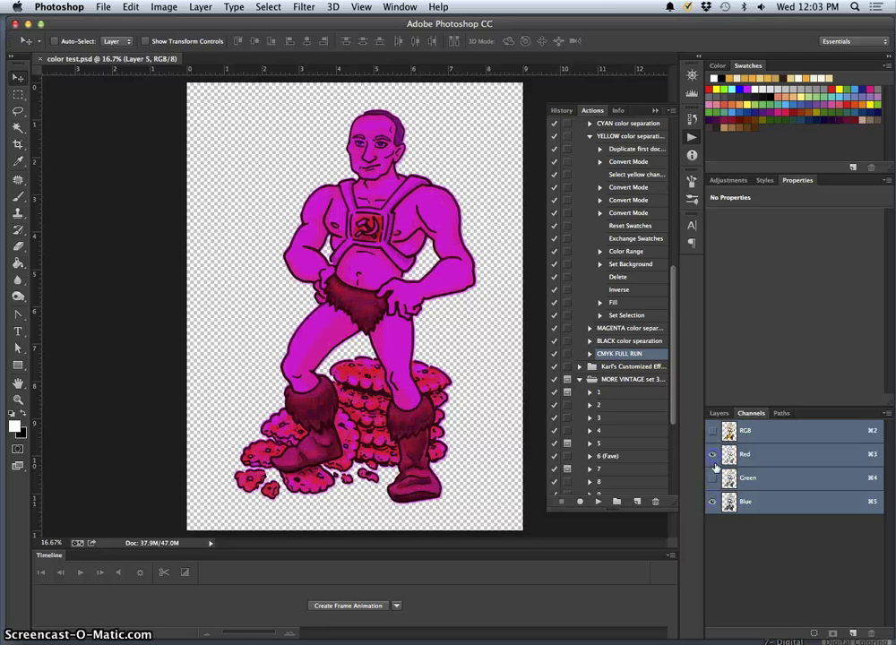
left_click(713, 504)
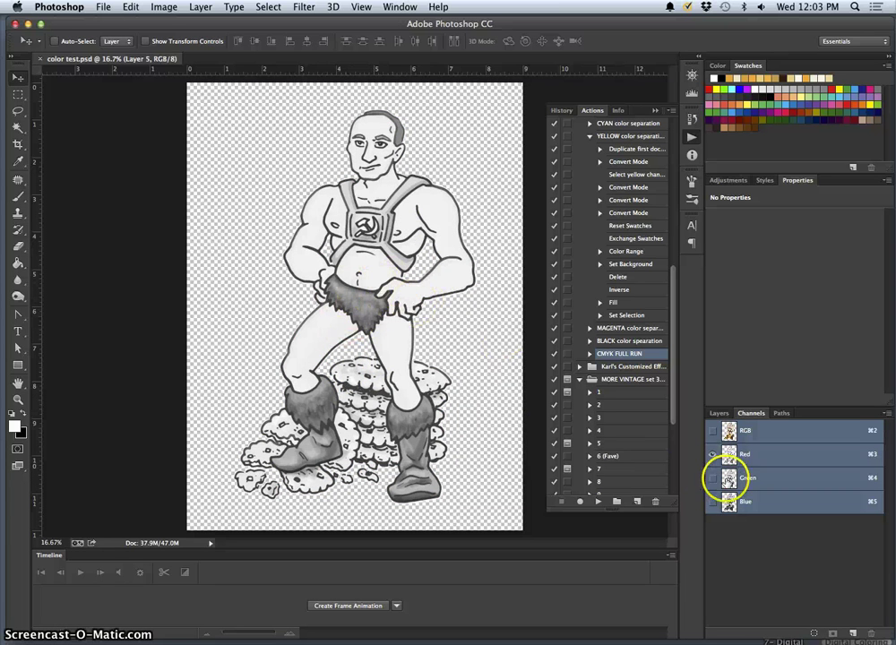
left_click(713, 480)
left_click(715, 457)
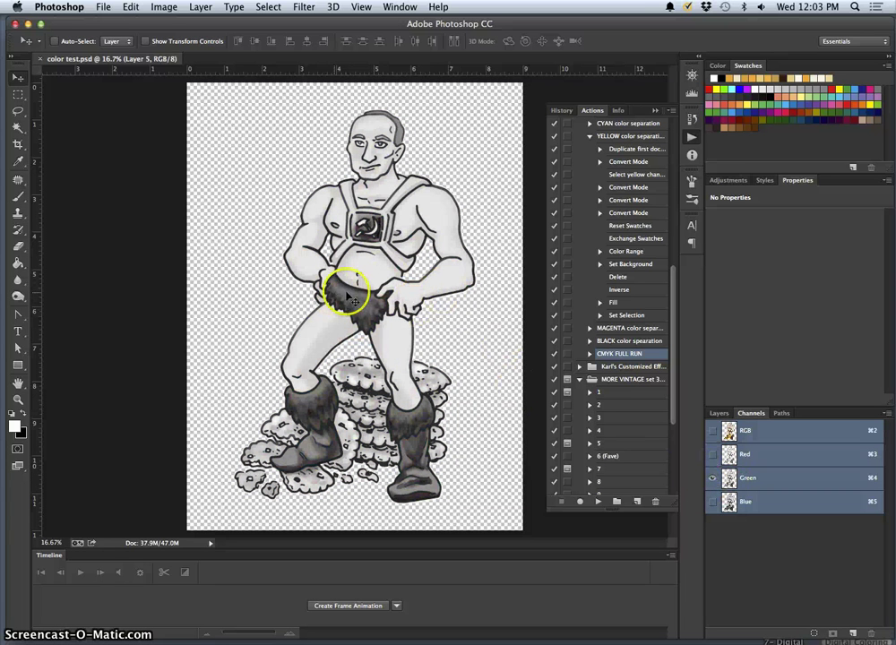
- View Red combined with Green, Blue alone, and Green with Blue, and turn all RGB channels back on
left_click(714, 458)
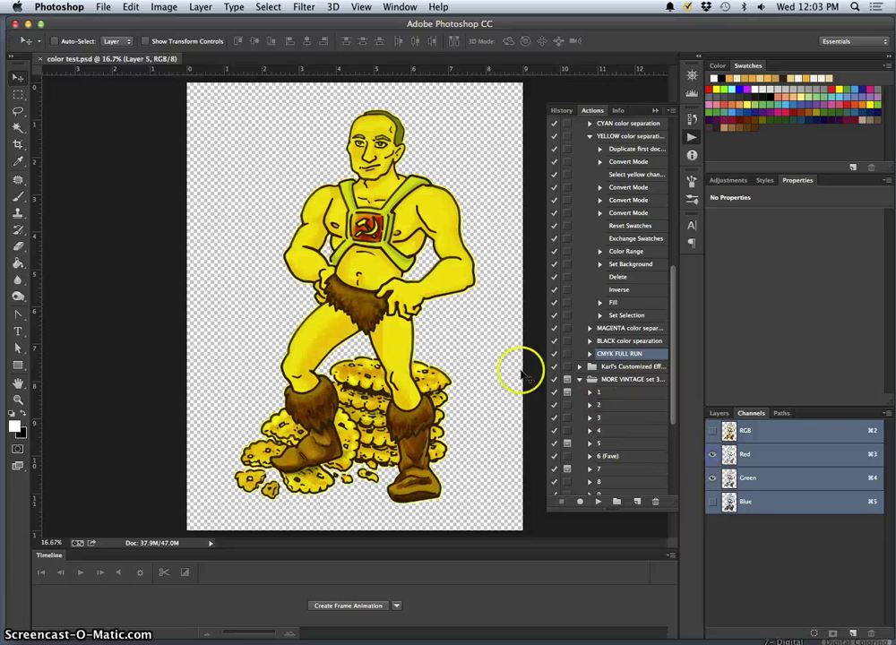
left_click(712, 502)
left_click(712, 478)
left_click(712, 454)
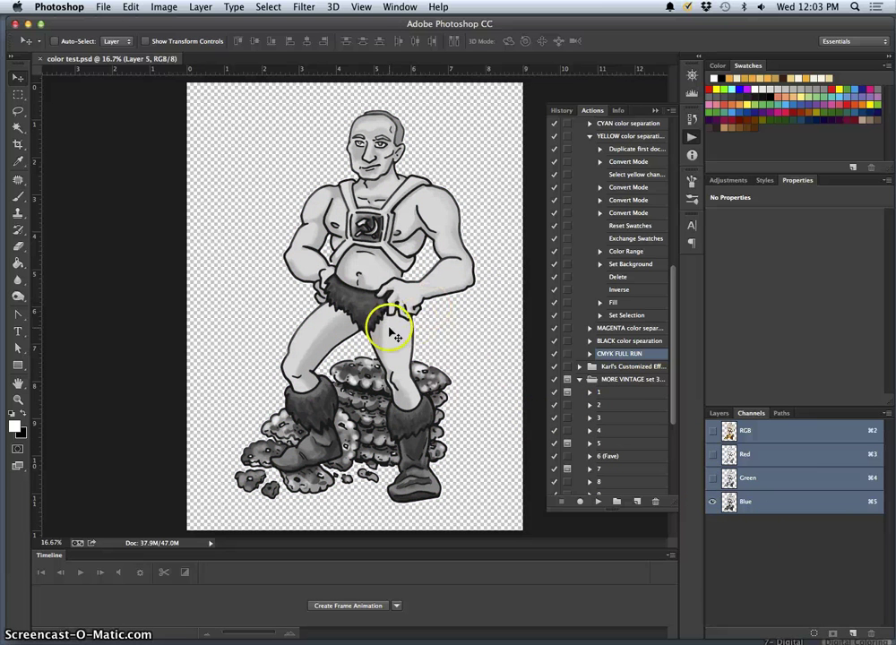
left_click(712, 479)
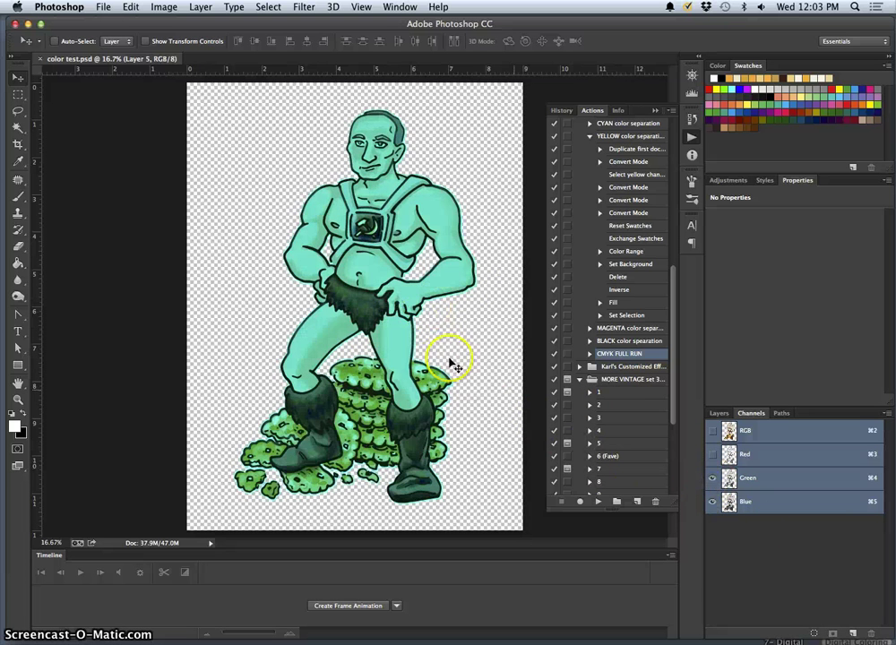
left_click(713, 455)
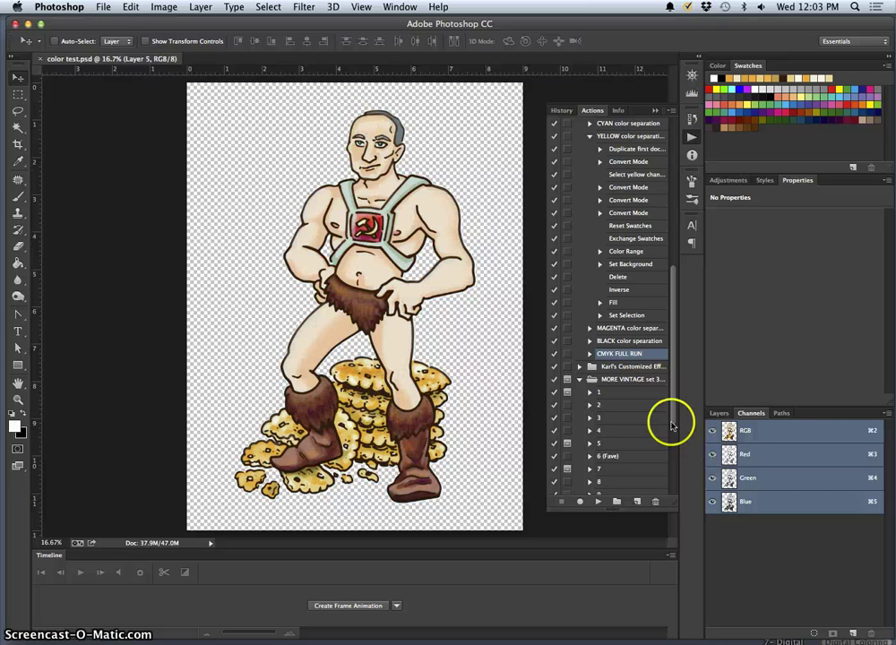
- Convert the document to CMYK Color mode, accepting the U.S. Web Coated (SWOP) v2 profile
left_click(165, 9)
mouse_move(179, 23)
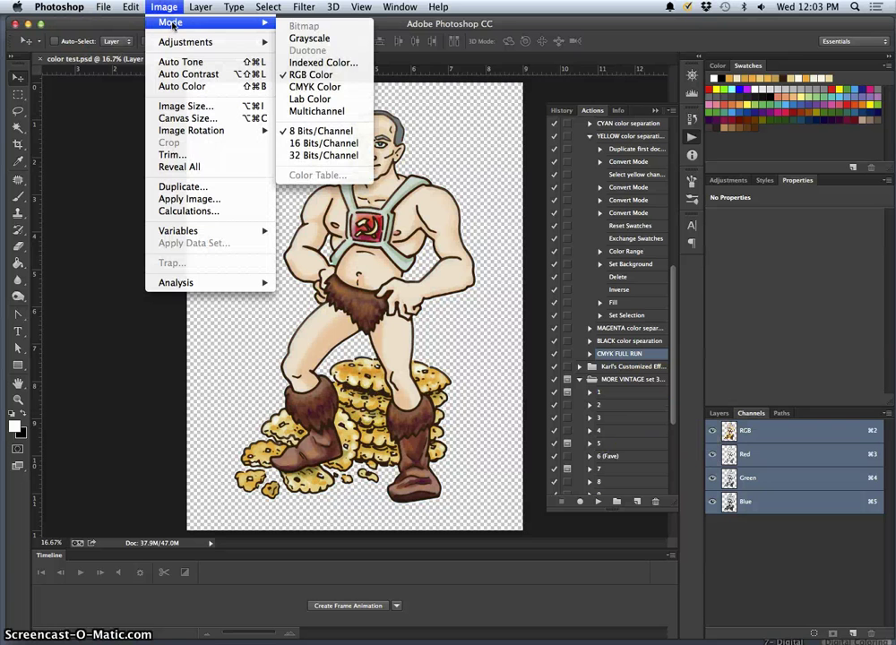
left_click(320, 89)
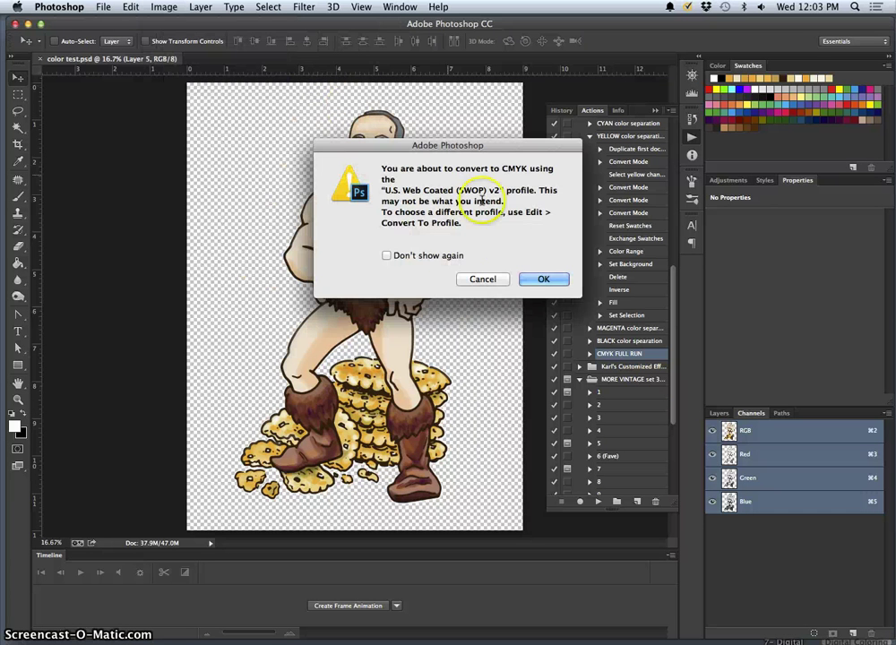
left_click(539, 278)
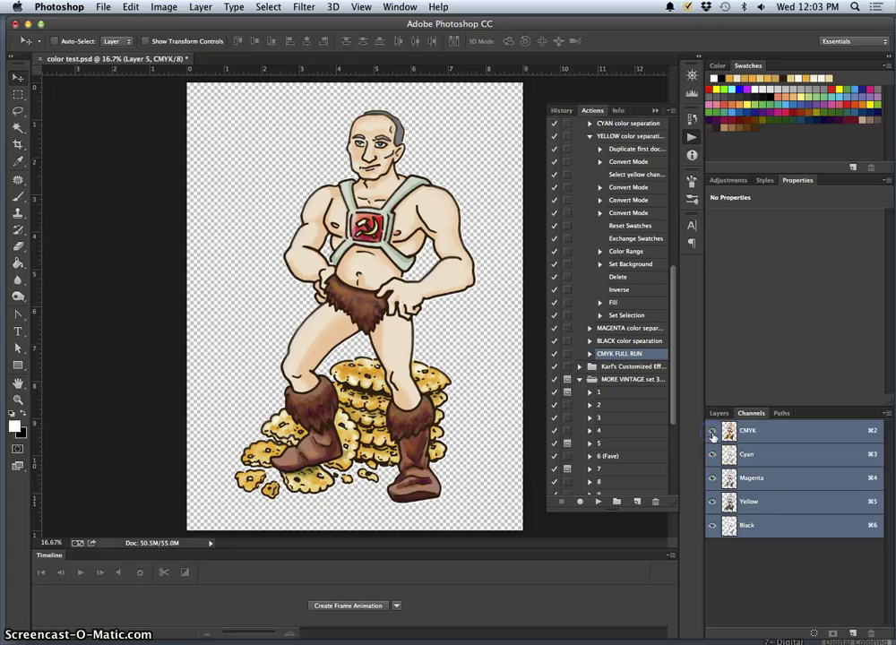
- Isolate the Black channel, and view the artwork with Yellow and Magenta shown and Black hidden
left_click_drag(714, 458, 713, 504)
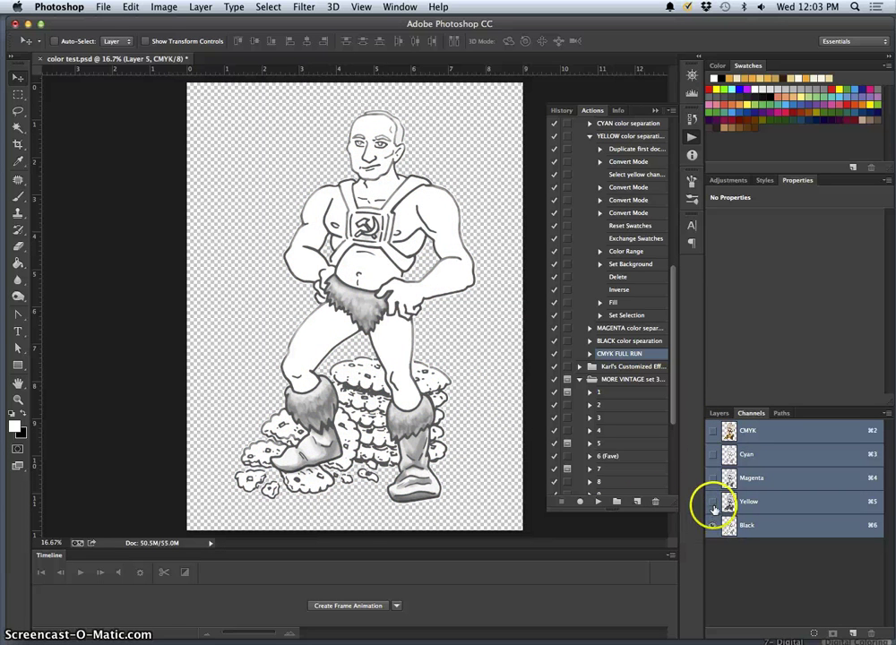
left_click(713, 502)
left_click(712, 479)
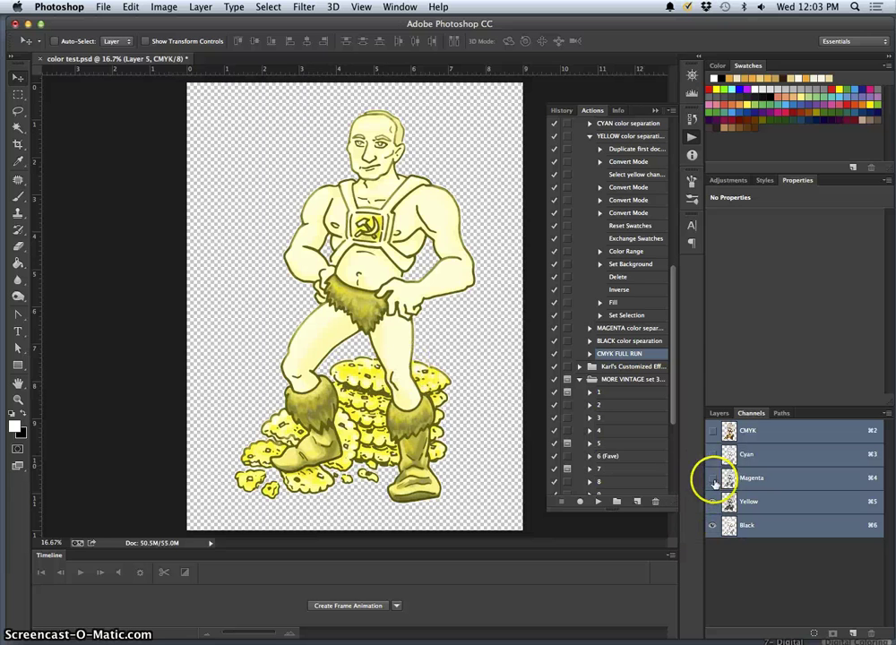
left_click(712, 528)
left_click(714, 479)
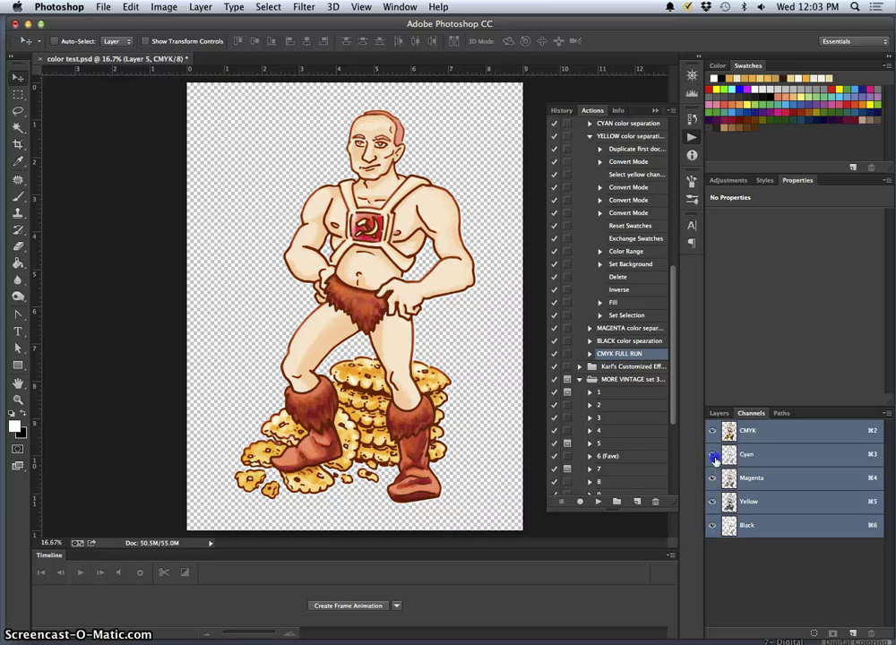
- Show the Cyan channel, view the artwork without Yellow, and restore the full CMYK composite
left_click(713, 456)
left_click(711, 503)
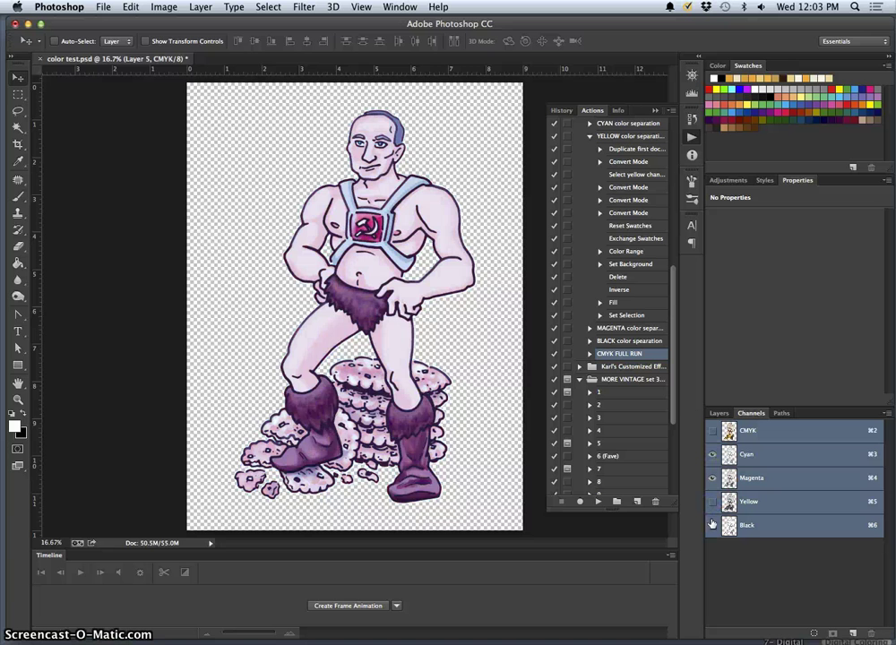
left_click(714, 503)
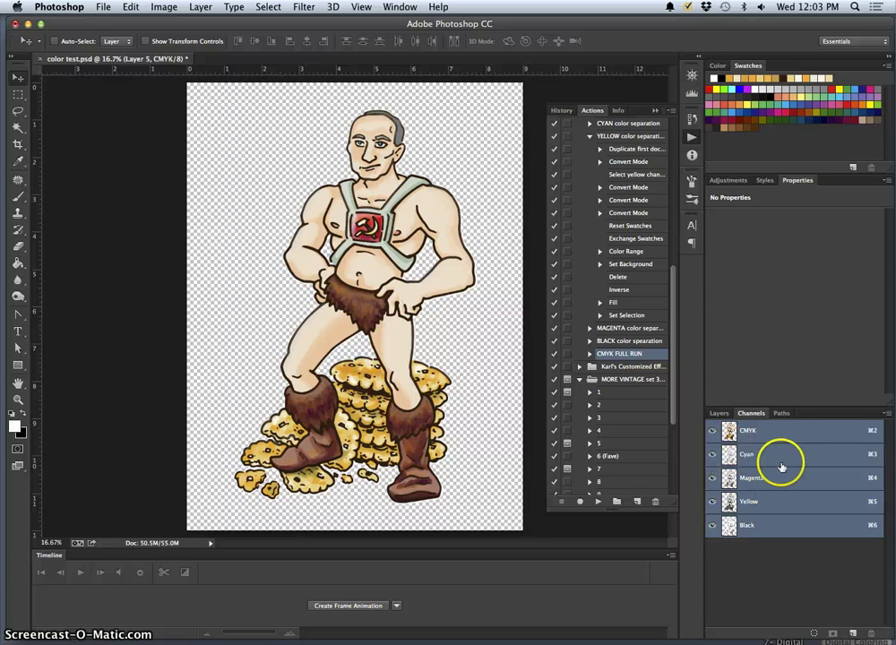
- Hide the Magenta, Yellow and Black channels to view Cyan alone
left_click(713, 478)
left_click(712, 502)
left_click(713, 525)
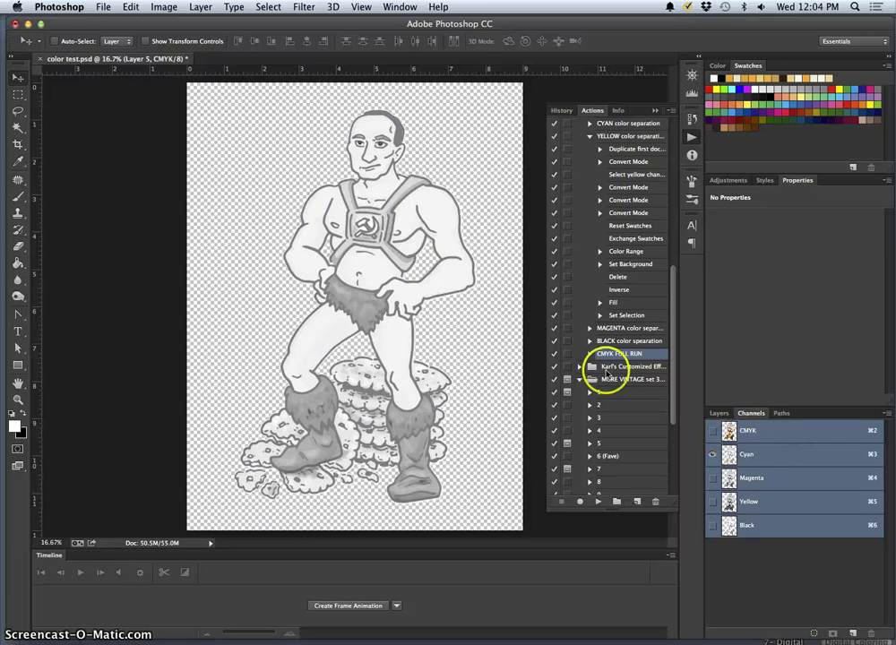
- Target only the Cyan channel and convert the document to Grayscale, flattening the layers and discarding the other channels
left_click(752, 460)
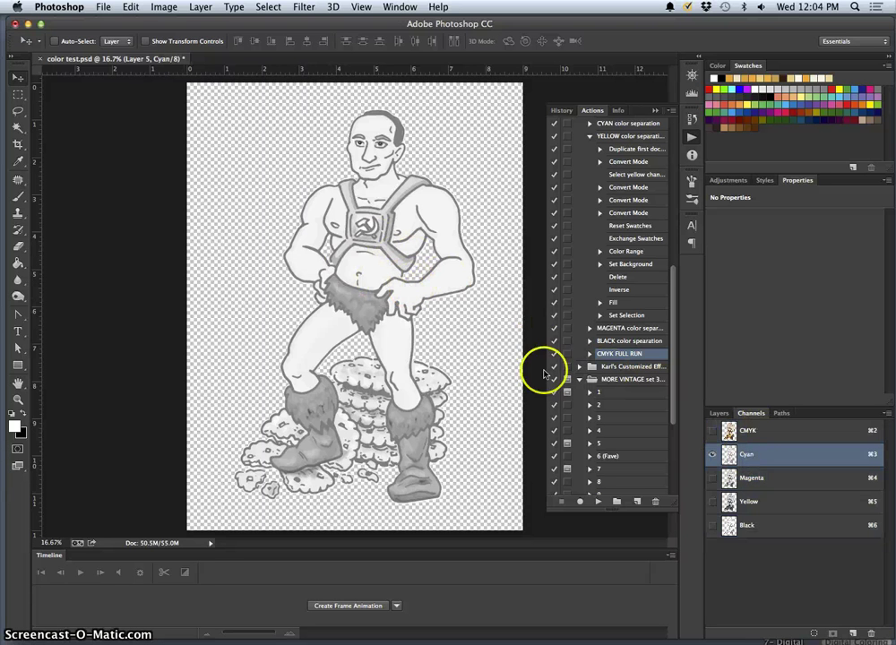
left_click(173, 9)
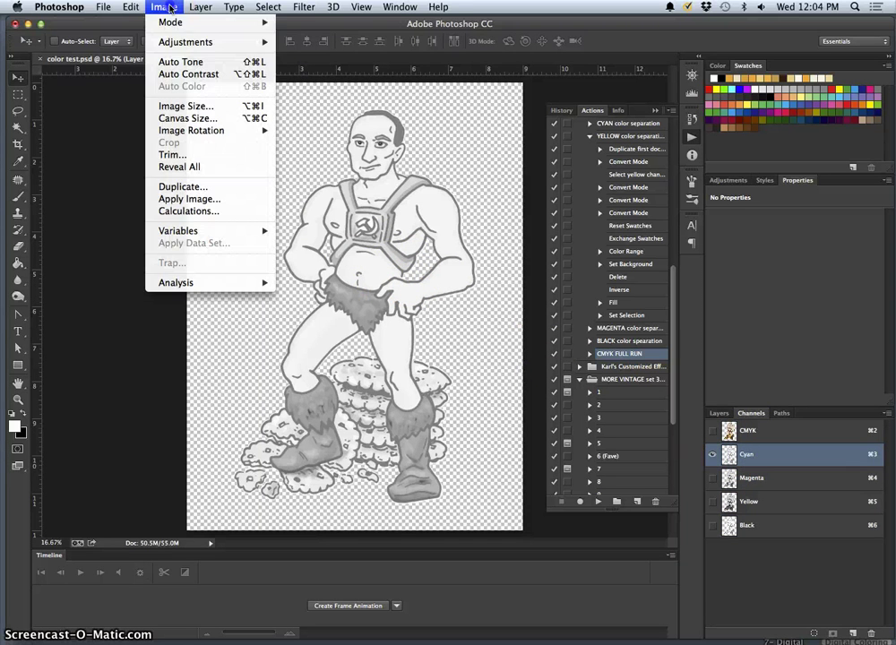
mouse_move(172, 25)
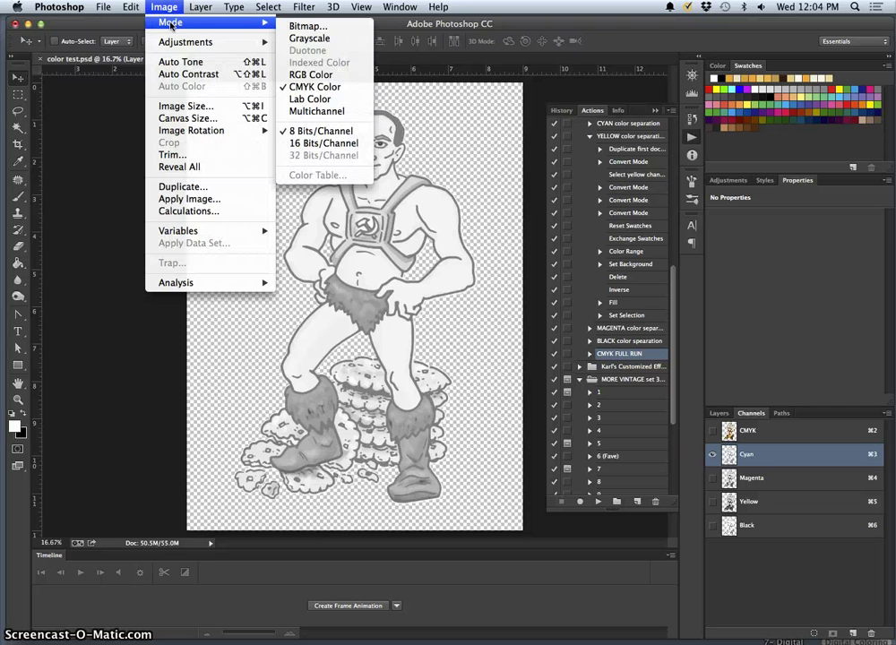
left_click(293, 38)
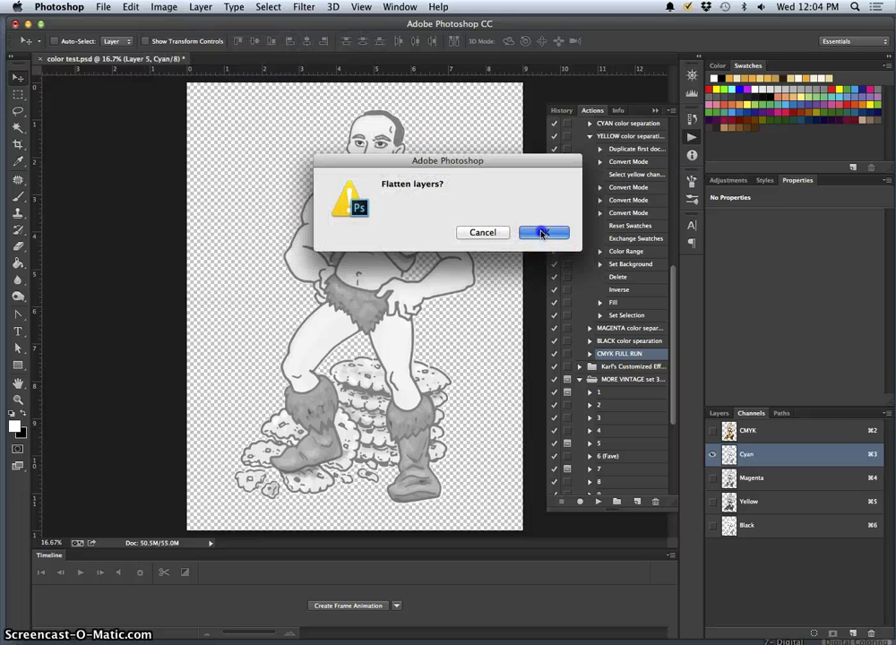
left_click(542, 233)
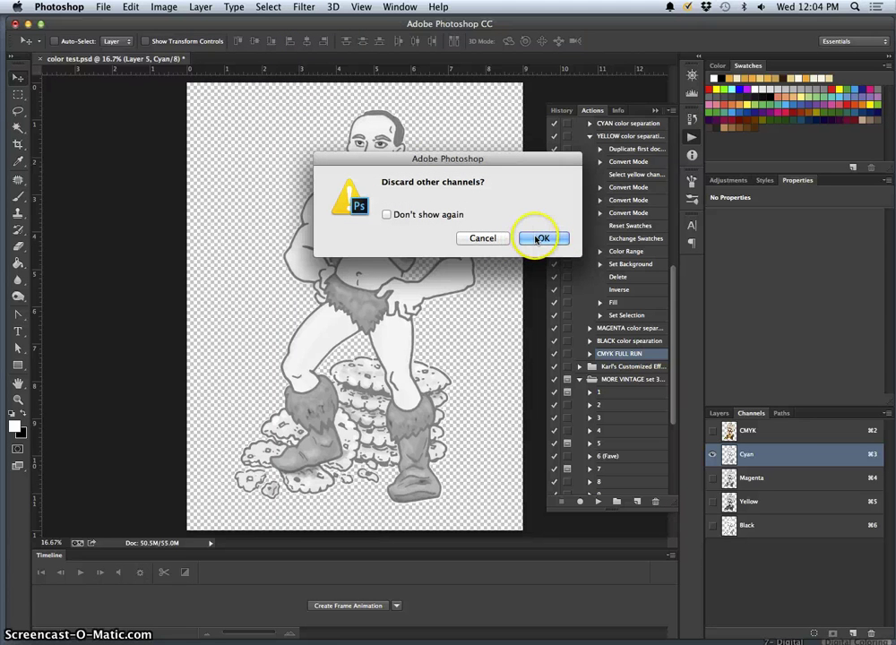
left_click(540, 238)
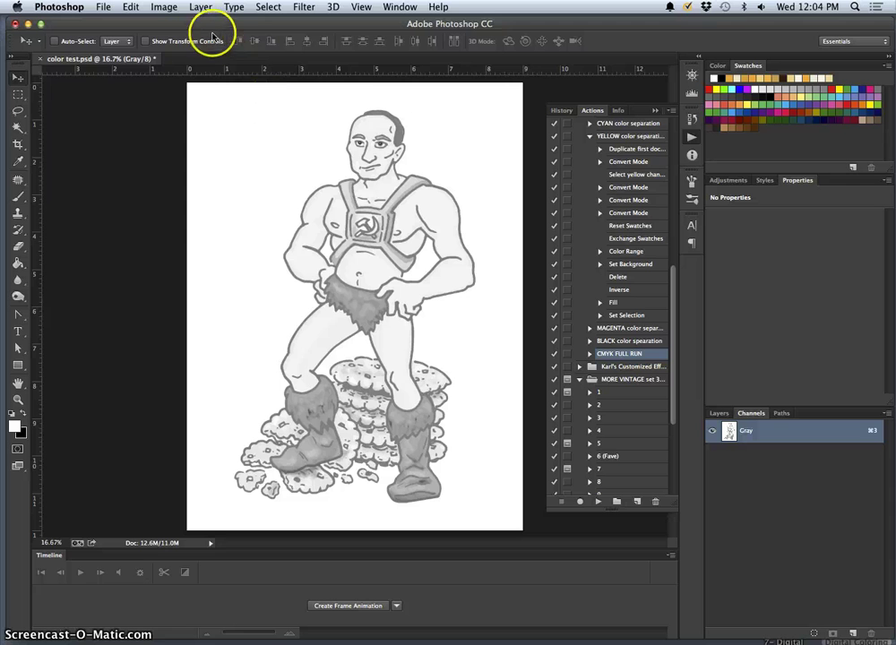
- Start a Bitmap conversion with an output of 350 pixels/inch using the Halftone Screen method
left_click(163, 8)
mouse_move(172, 25)
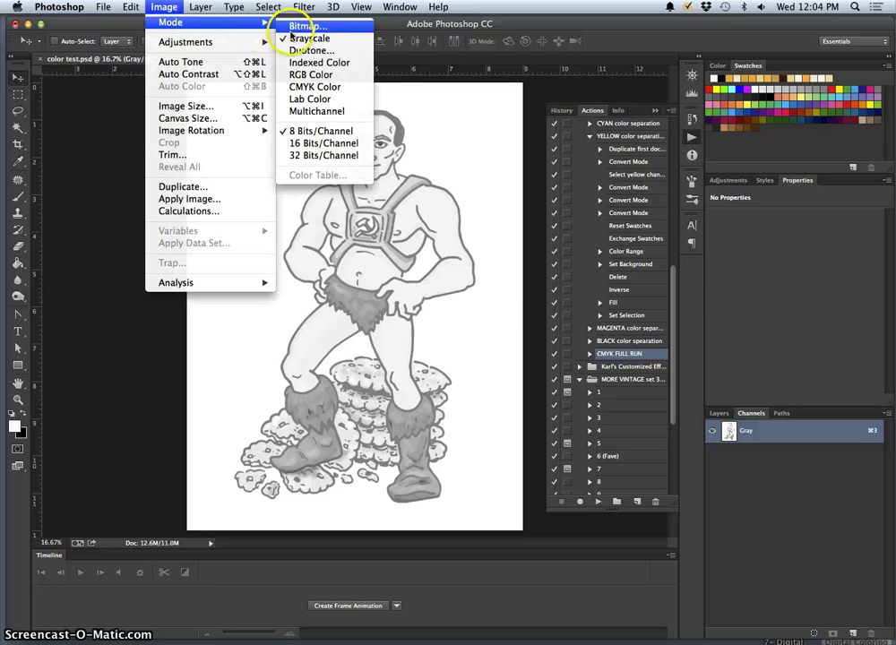
left_click(305, 26)
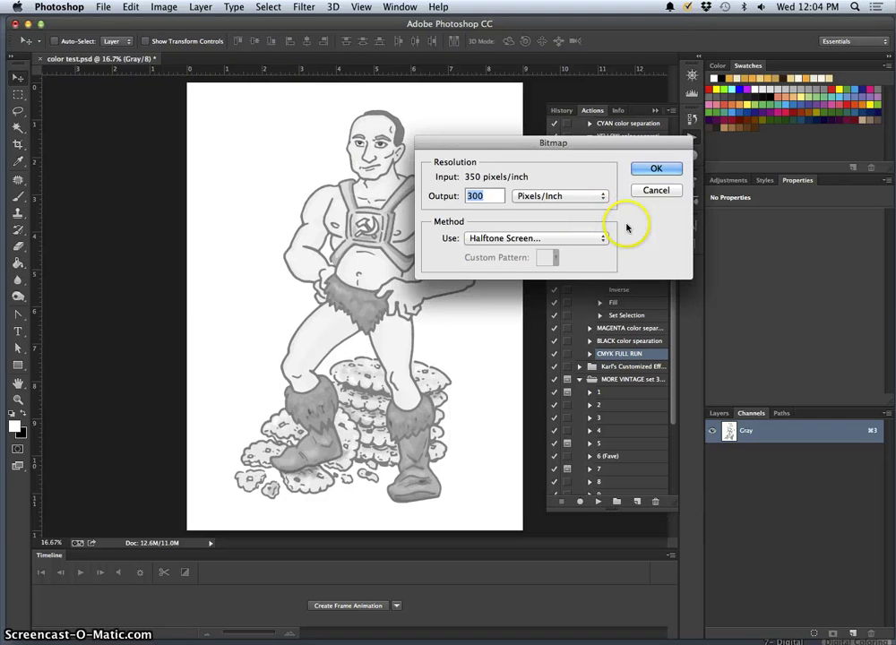
left_click(461, 196)
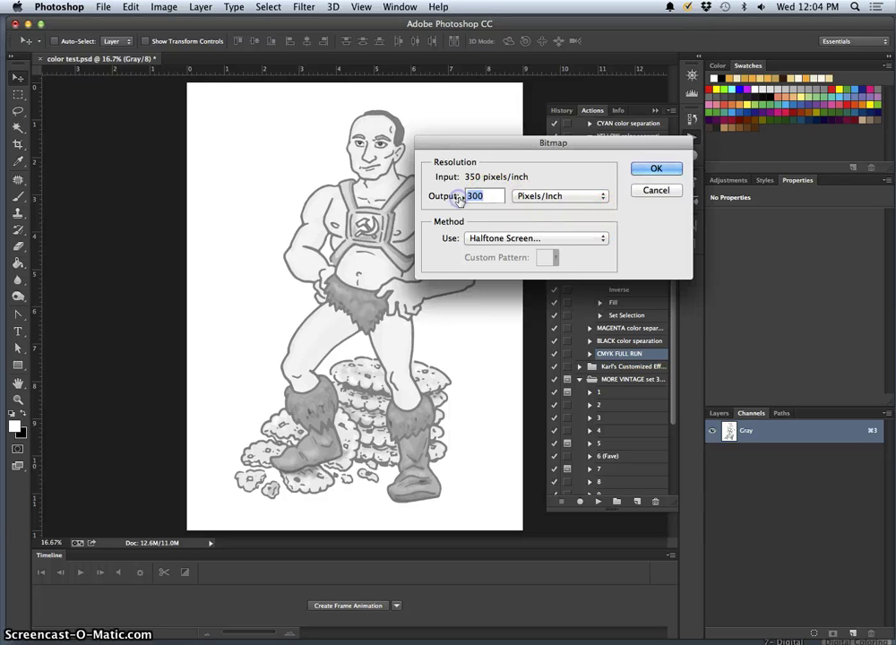
left_click(518, 238)
left_click(488, 239)
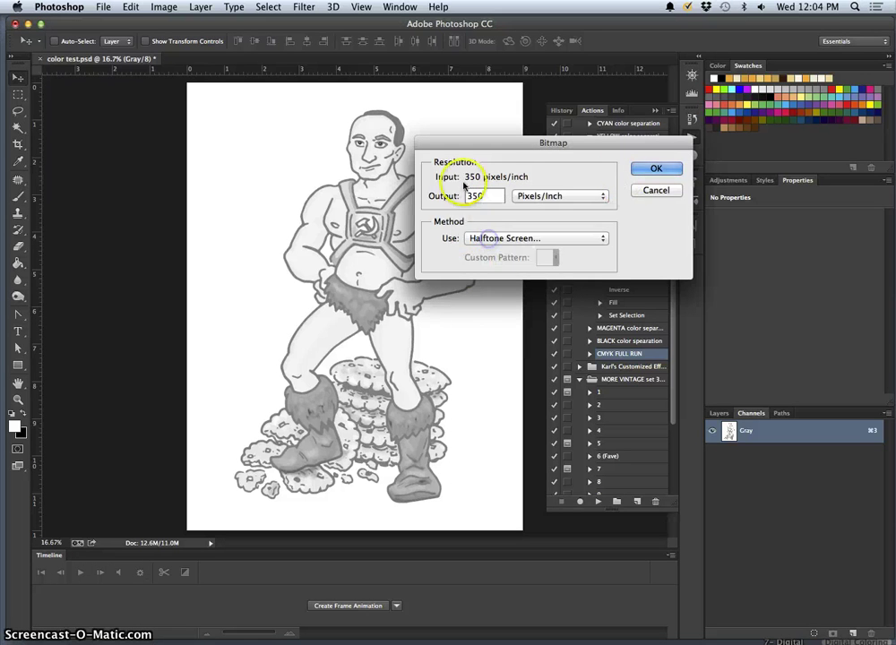
left_click(648, 168)
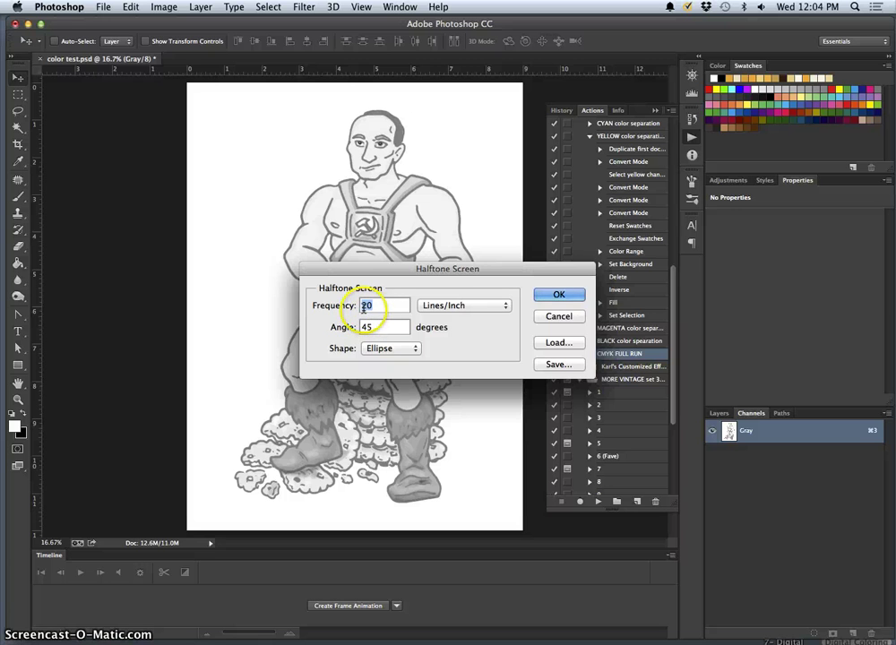
- Apply the halftone screen at 20 lines/inch with a 105-degree angle and the Round shape
left_click(348, 328)
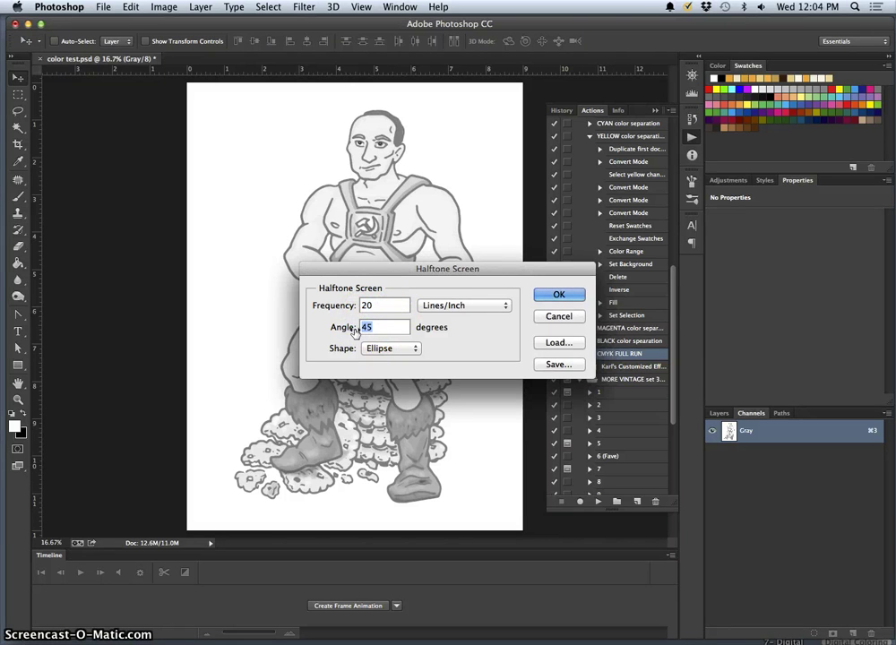
type("10")
left_click(536, 295)
left_click(391, 349)
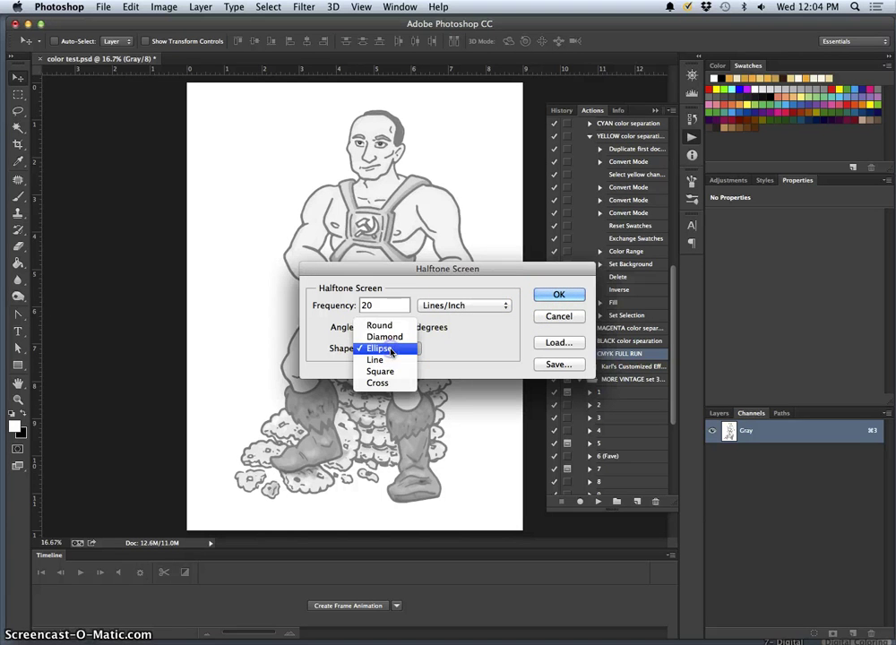
left_click(380, 325)
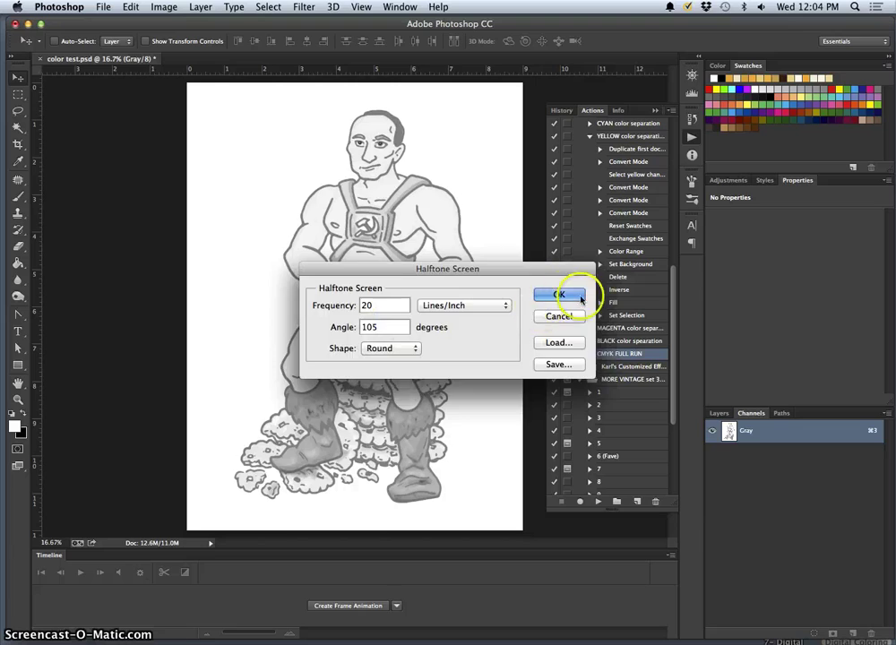
left_click(565, 295)
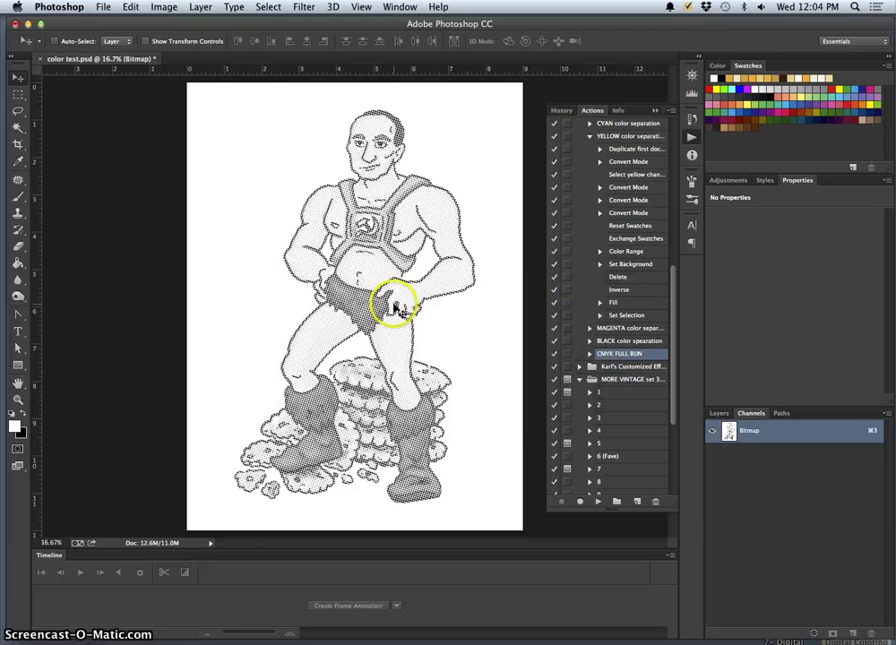
- Examine the halftone dots of the cyan plate up close and across the whole figure
key("super+equal")
key("super+equal")
key("super+equal")
key("super+equal")
key("super+equal")
key("super+equal")
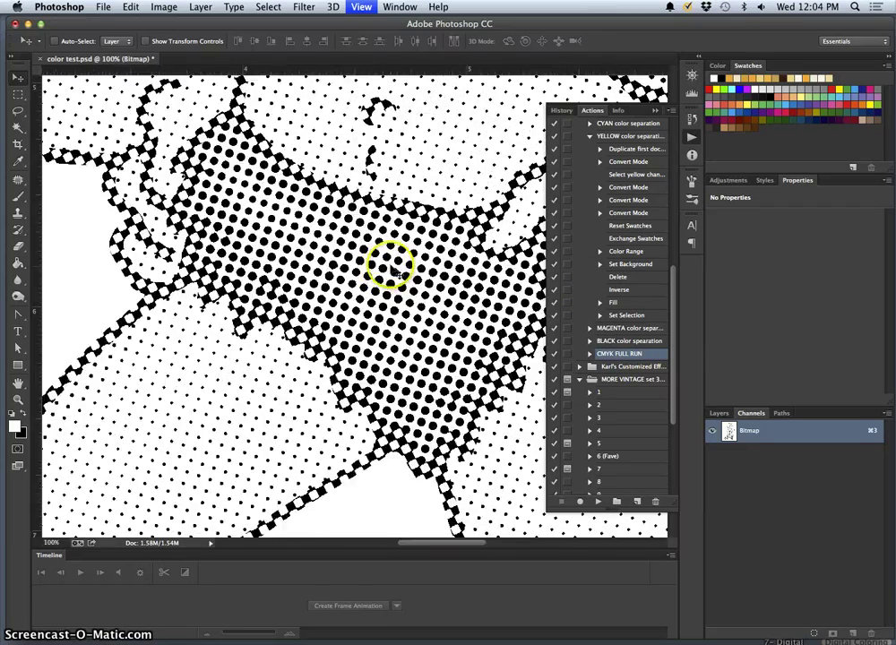
key("super+equal")
key("super+equal")
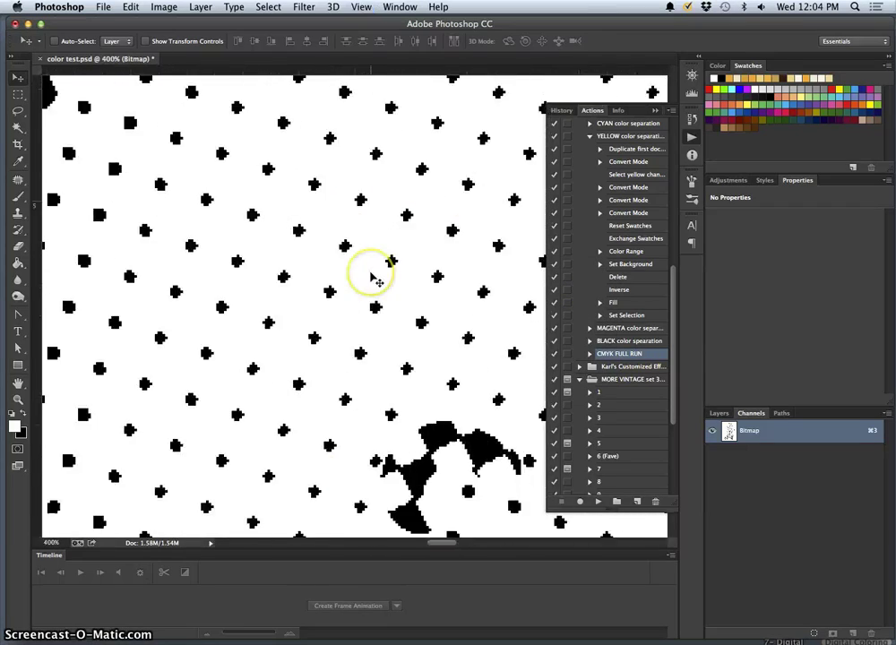
key("super+minus")
key("super+minus")
key("super+minus")
key("super+minus")
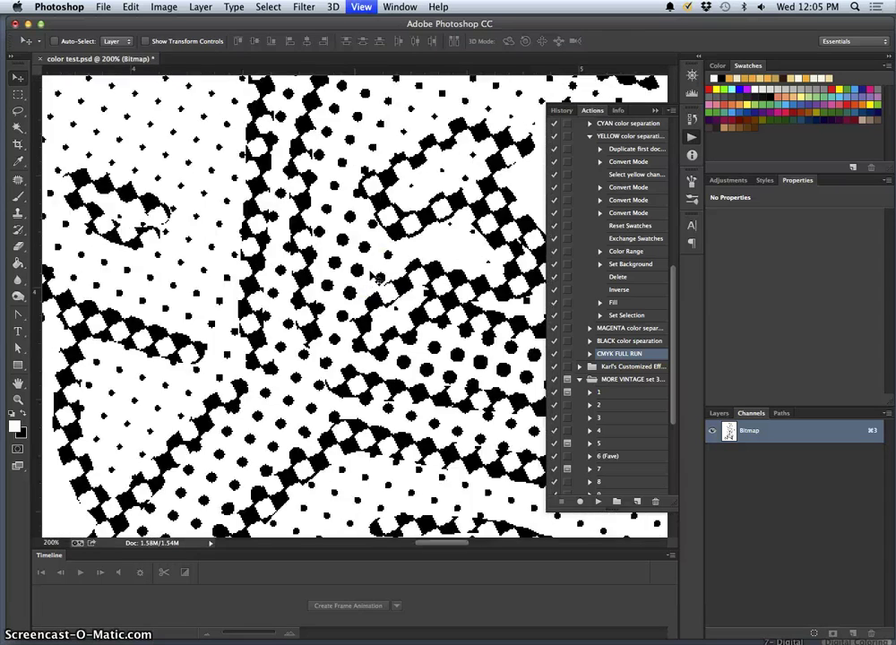
key("super+minus")
key("super+minus")
key("super+minus")
key("super+minus")
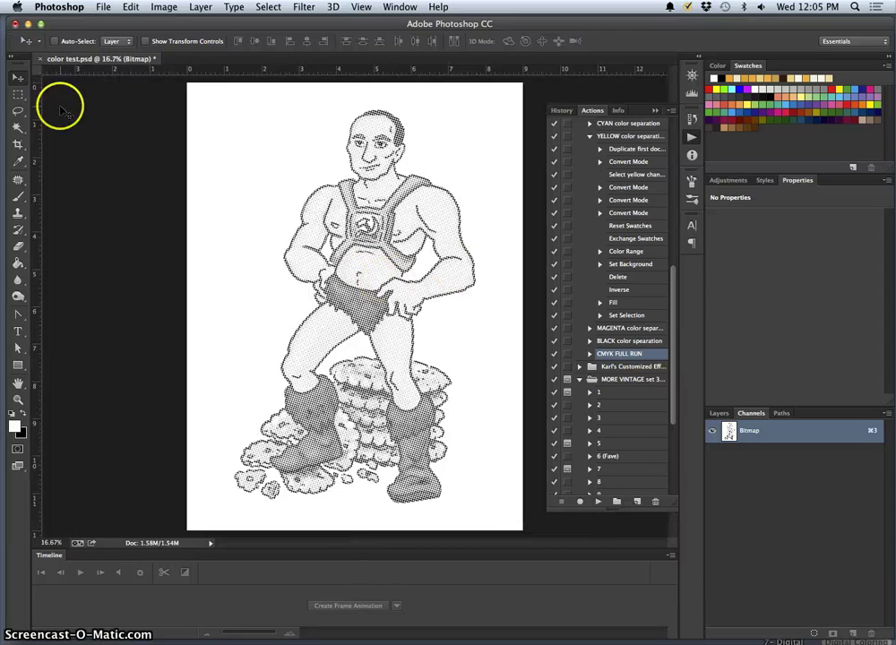
- Convert the bitmap to Grayscale at a size ratio of 1, and convert that to RGB Color
left_click(15, 128)
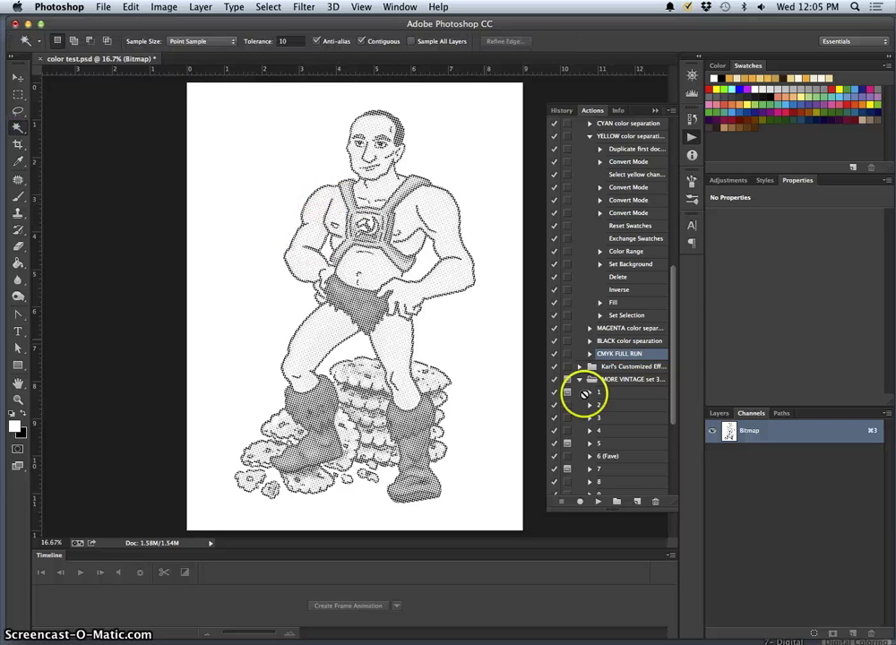
left_click(724, 413)
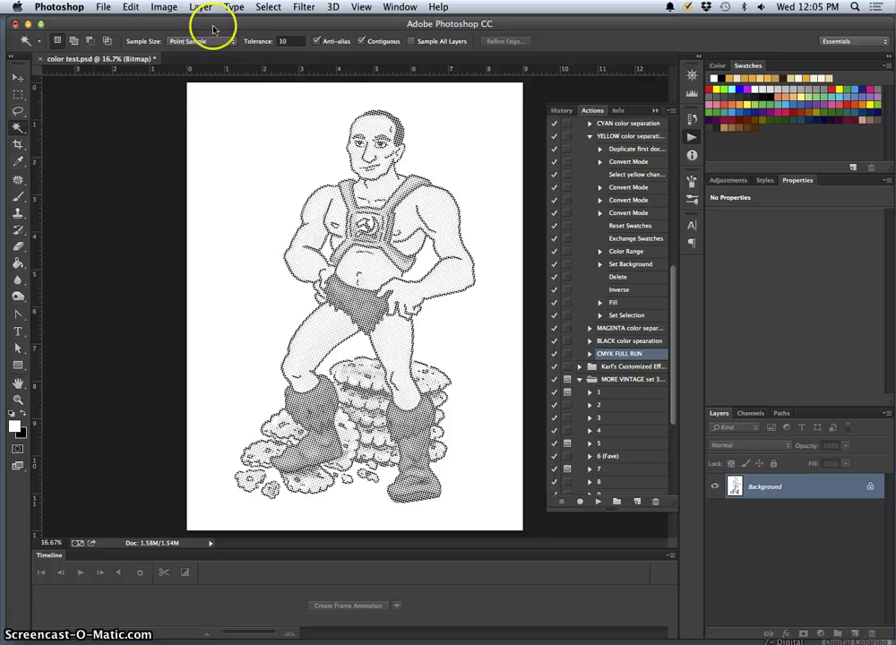
left_click(165, 7)
mouse_move(175, 22)
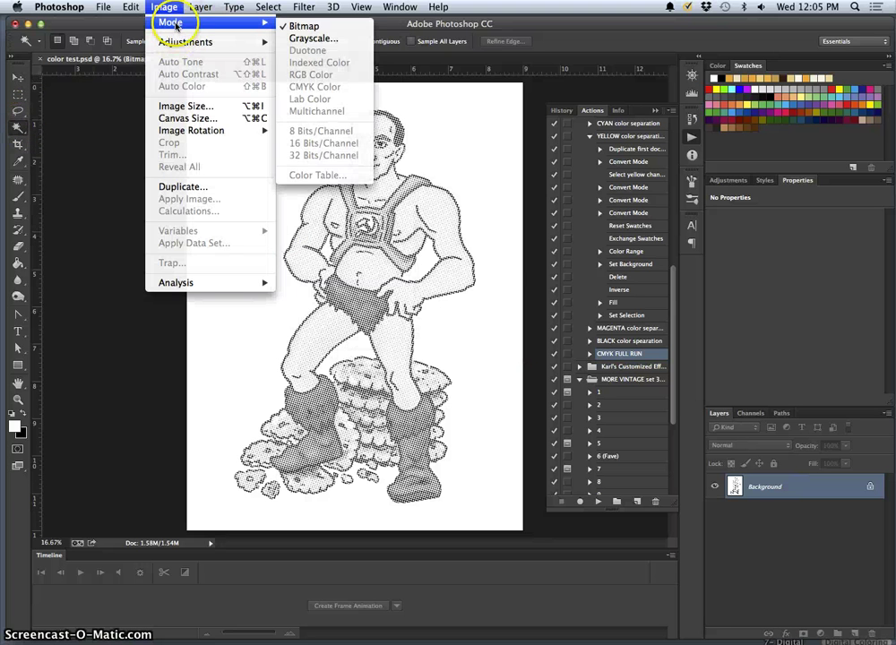
left_click(303, 38)
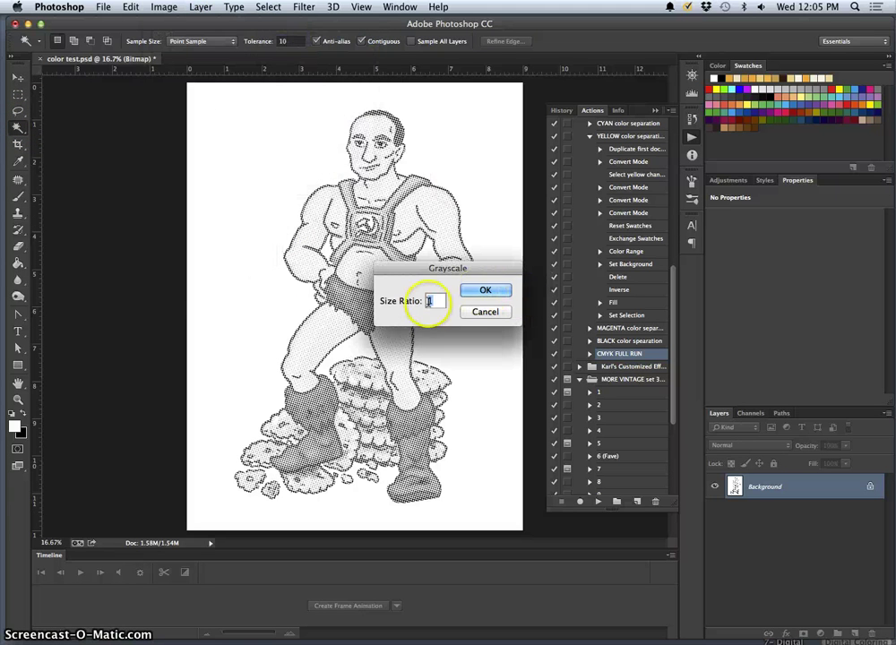
left_click(488, 291)
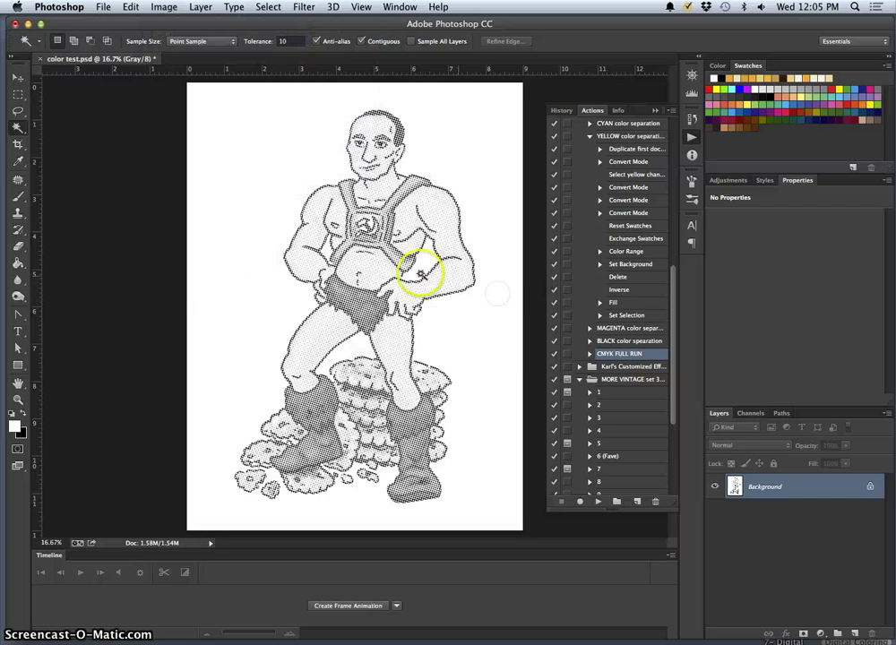
left_click(165, 7)
mouse_move(175, 22)
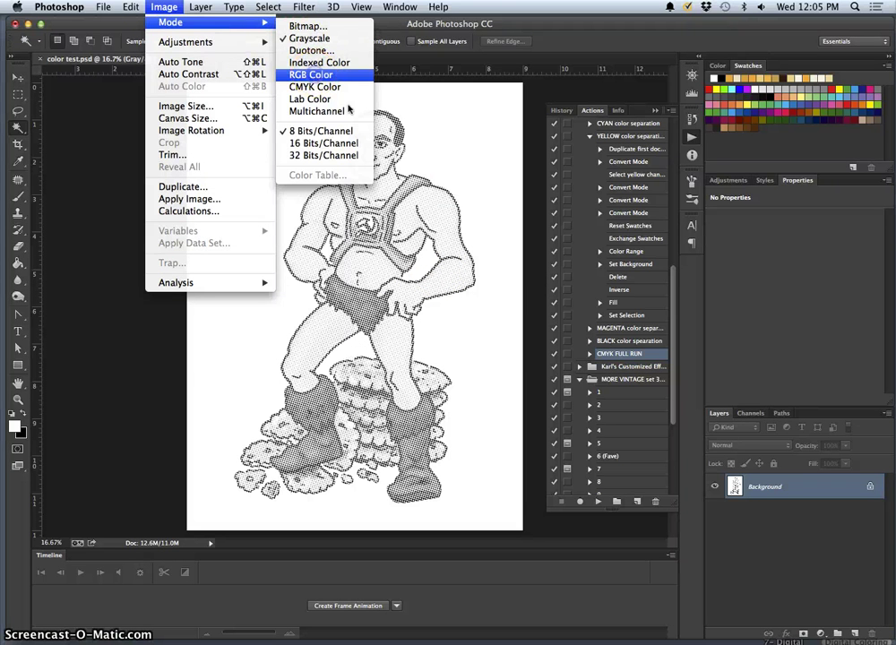
left_click(345, 75)
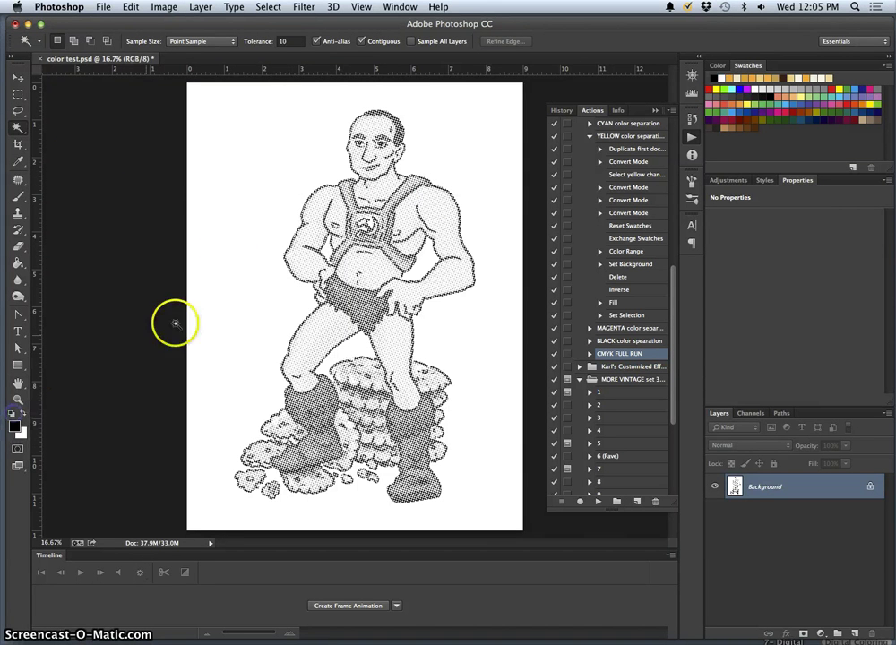
- Select all white areas with the non-contiguous Magic Wand and invert the selection to the black dots
left_click(362, 41)
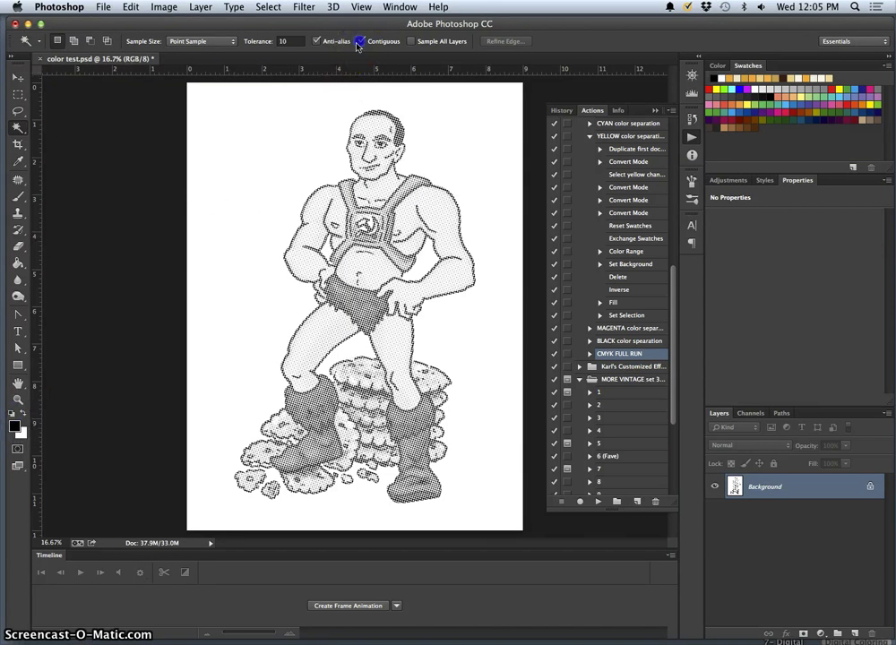
left_click(248, 132)
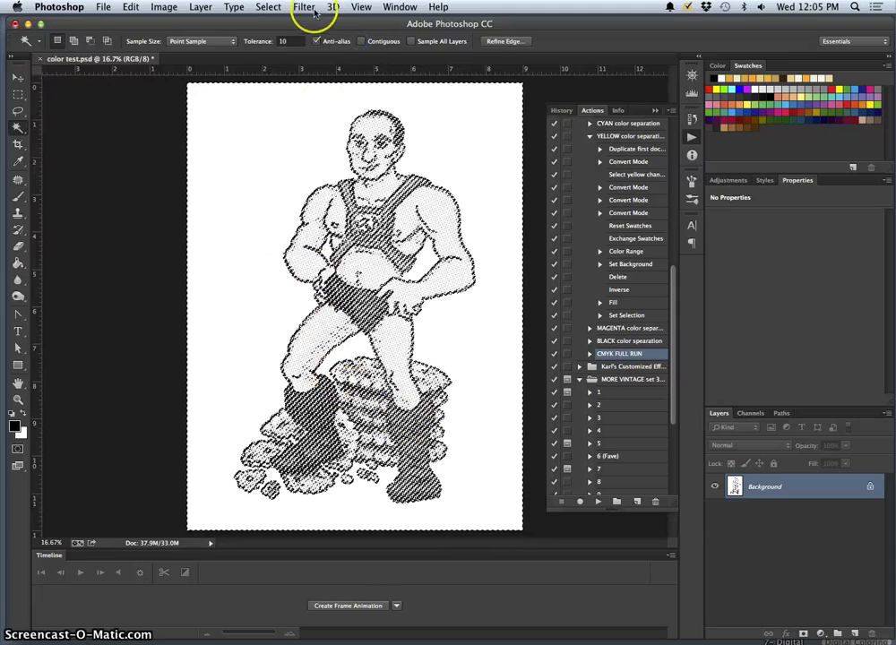
left_click(266, 7)
left_click(227, 102)
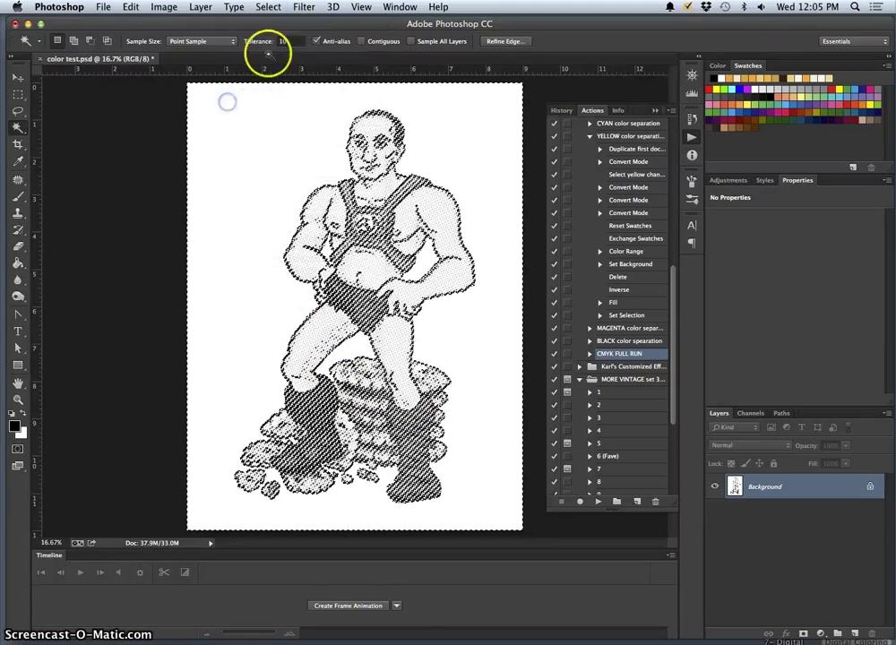
left_click(268, 7)
left_click(273, 58)
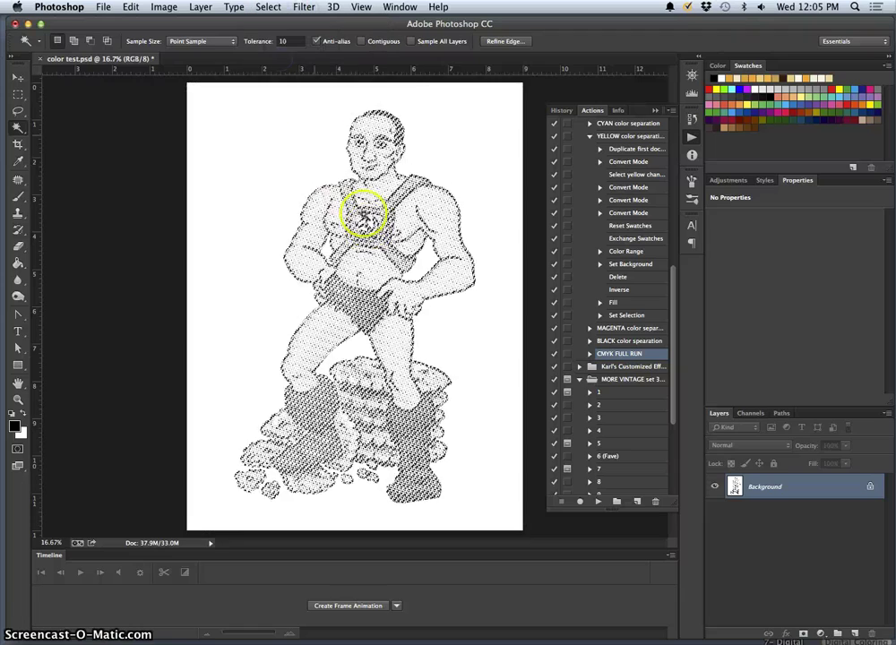
- Inspect the selection edges around the individual halftone dots
key("super+plus")
key("super+plus")
key("super+plus")
key("super+plus")
key("super+plus")
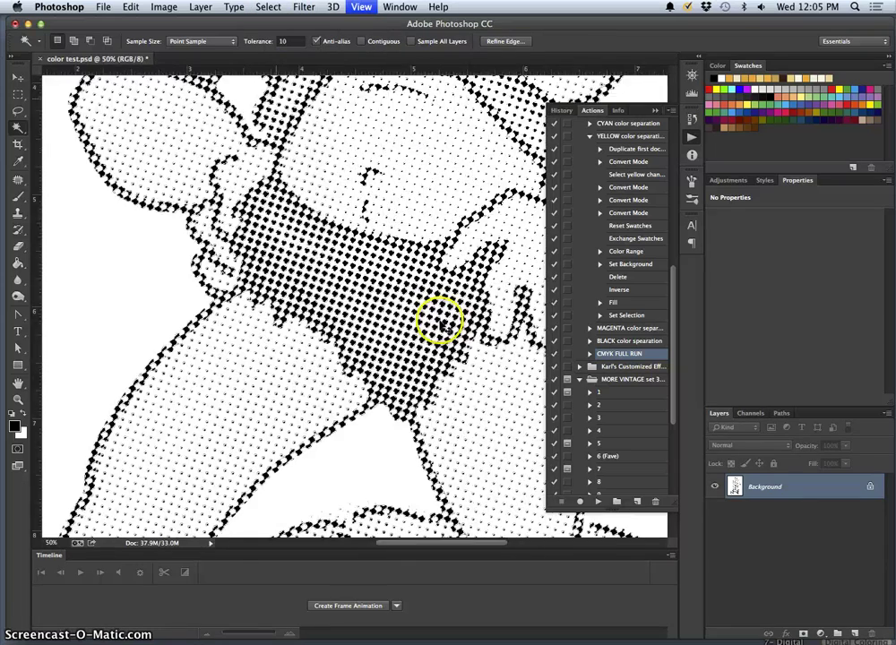
key("super+plus")
key("super+plus")
key("super+plus")
key("super+plus")
key("super+plus")
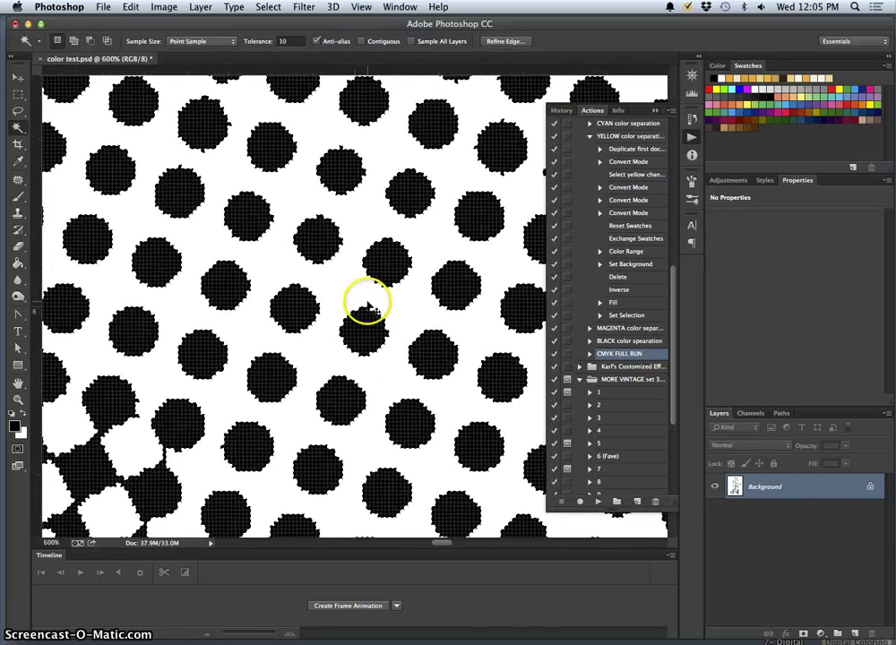
- Copy the selected black dots onto a new layer and hide the Background layer
key("super+minus")
key("super+minus")
key("super+minus")
key("super+minus")
key("super+minus")
key("super+minus")
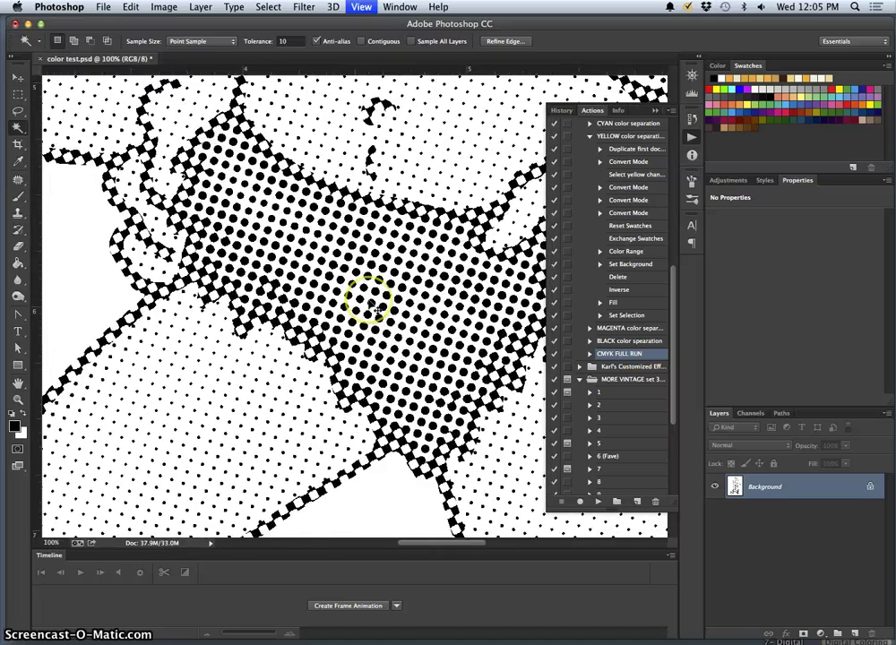
key("super+minus")
key("super+minus")
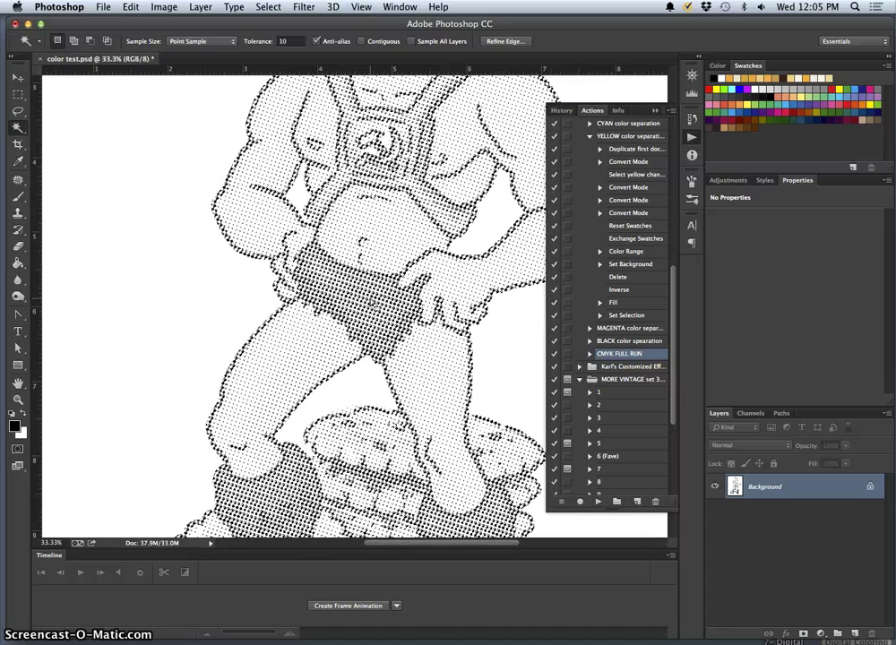
key("super+j")
left_click(714, 512)
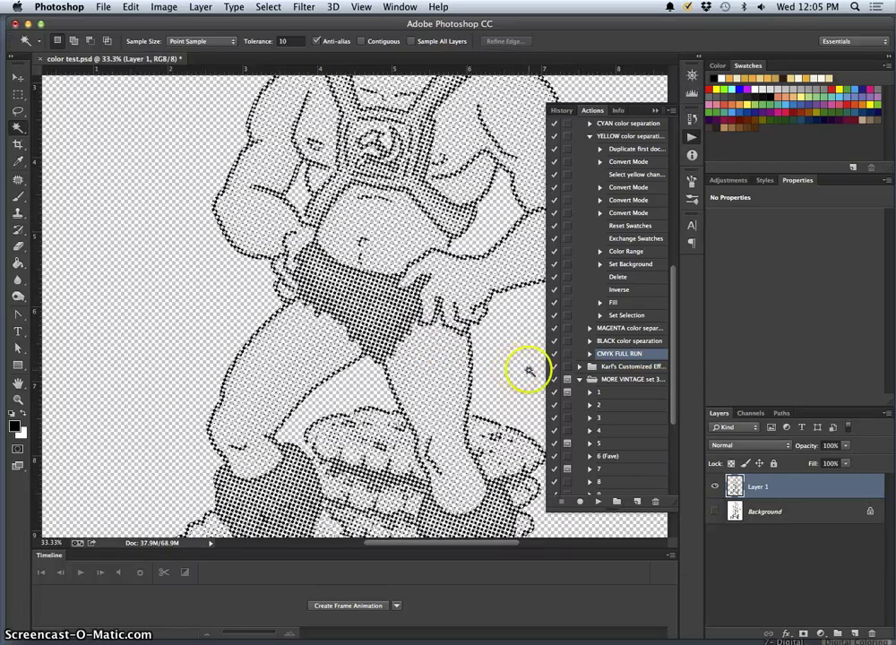
- Step back to the dot selection, copy the dots onto a new layer again and hide the Background layer
key("super+alt+z")
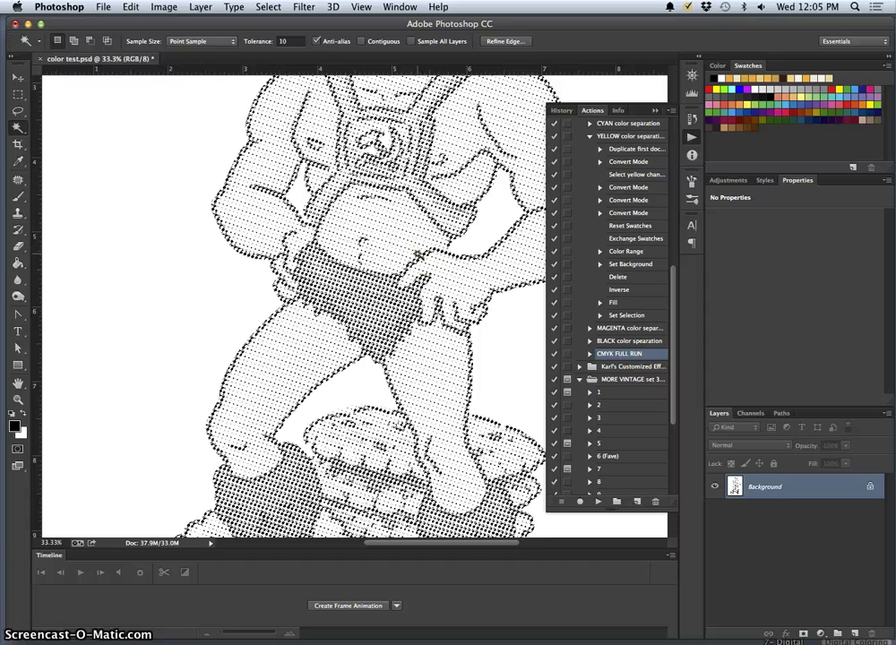
key("super+j")
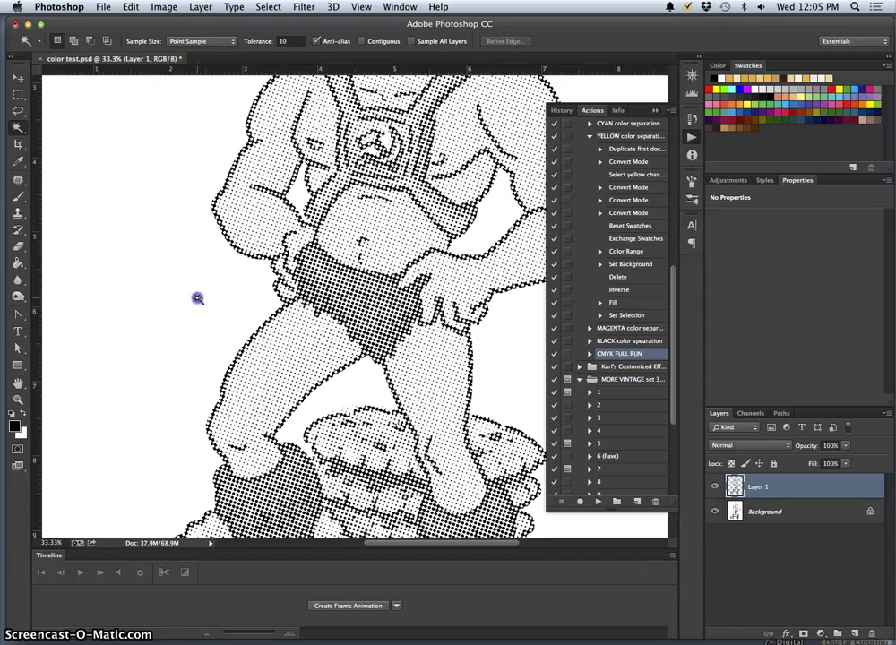
left_click(714, 511)
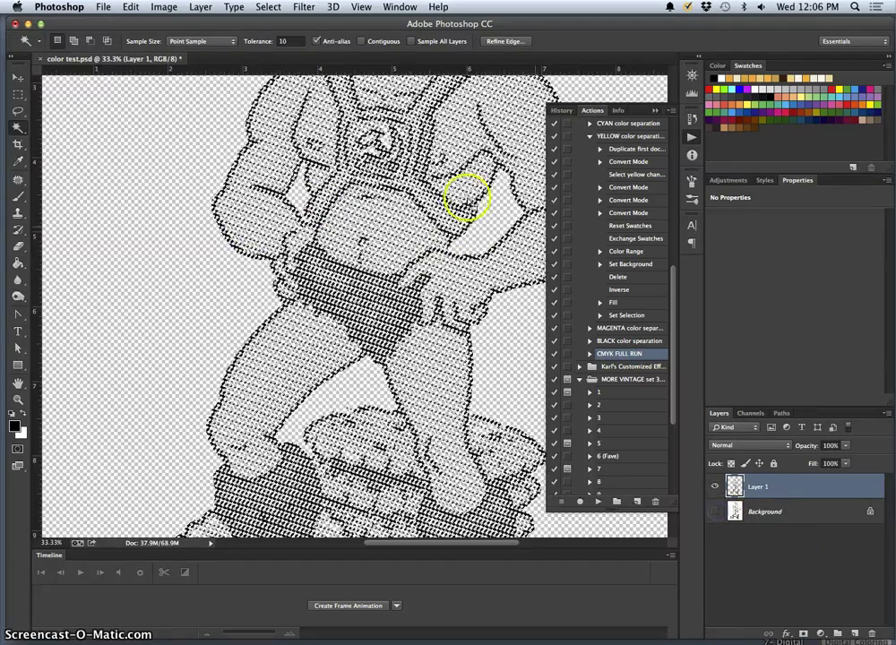
- Invert the selection on the new layer and fill the halftone dots with the web color 33ccff in Normal mode at 100% opacity
left_click(268, 6)
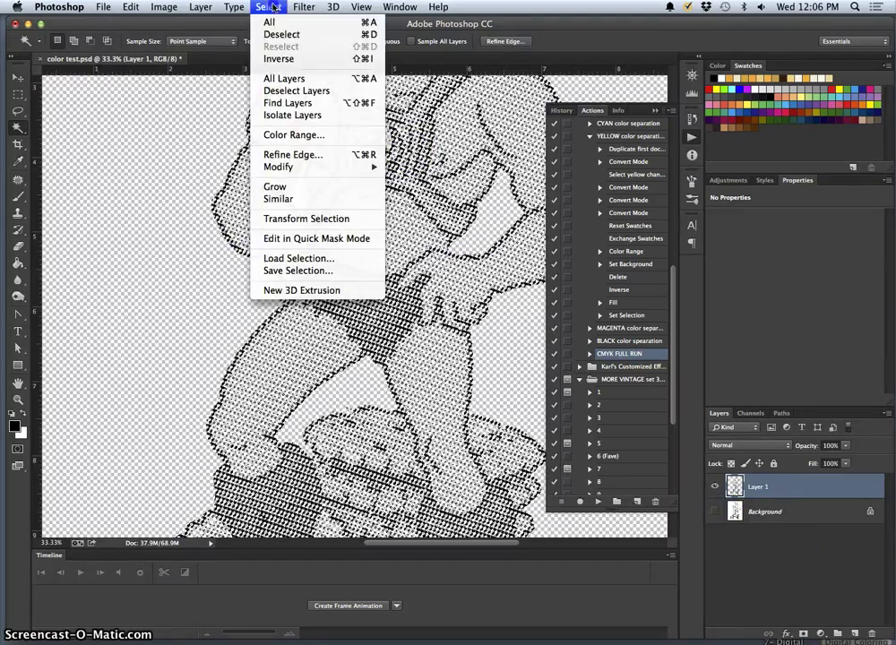
left_click(358, 58)
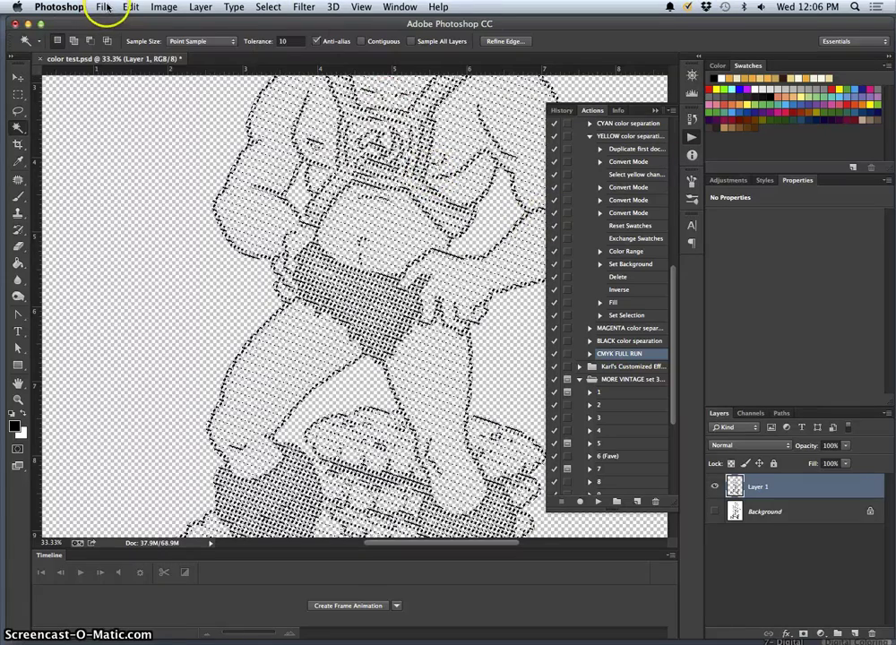
left_click(129, 6)
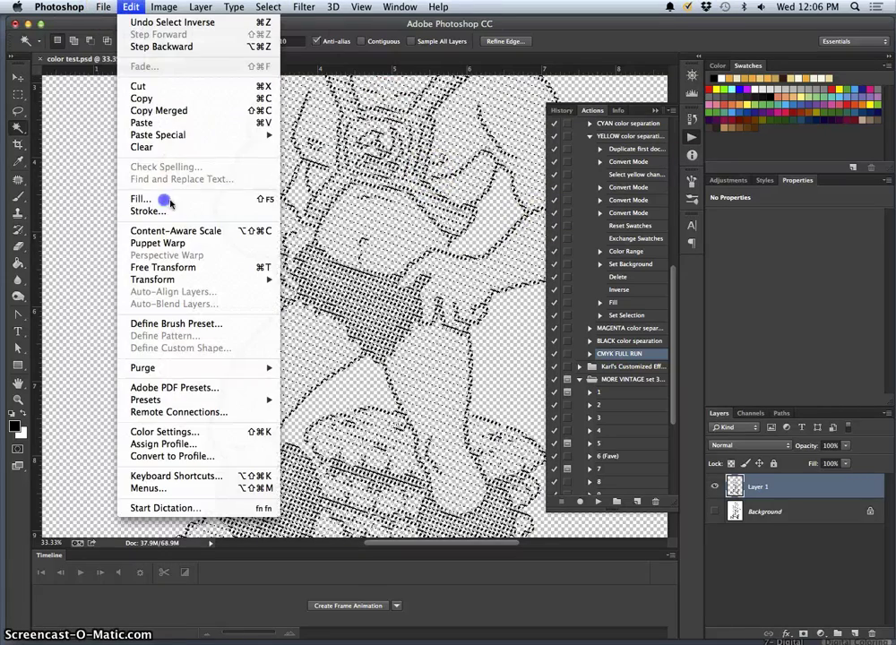
left_click(192, 198)
left_click(548, 299)
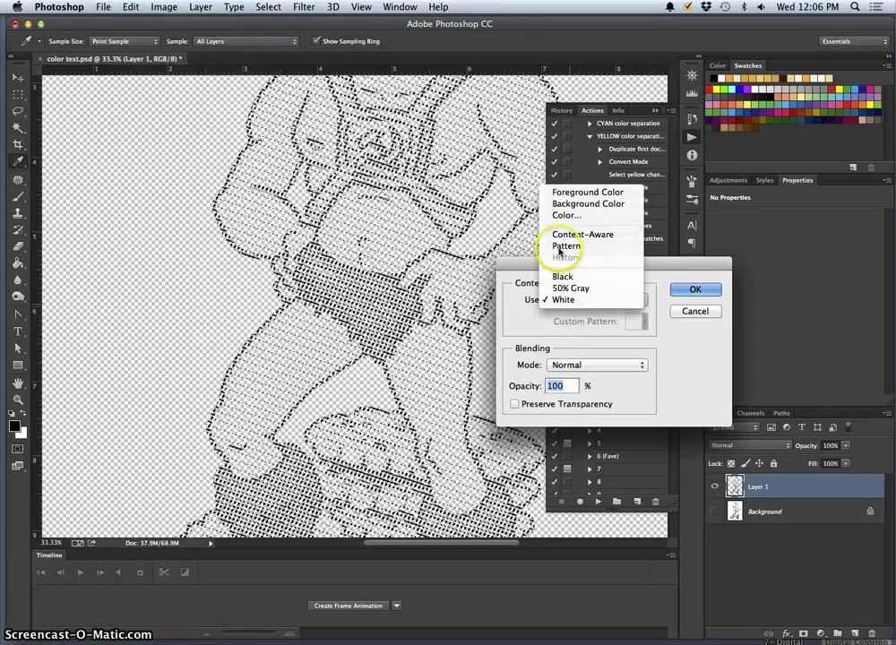
left_click(563, 216)
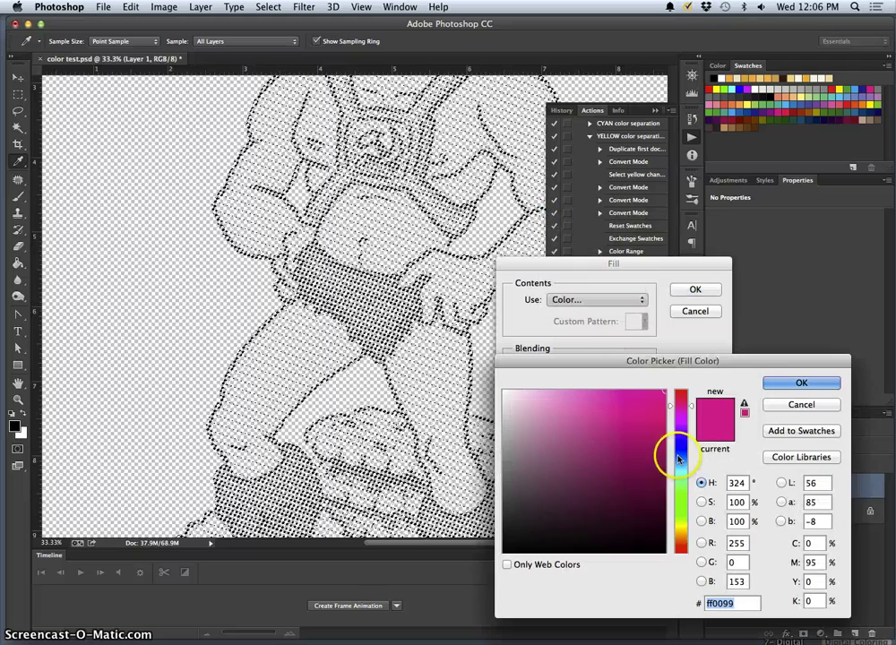
left_click(508, 565)
left_click(681, 472)
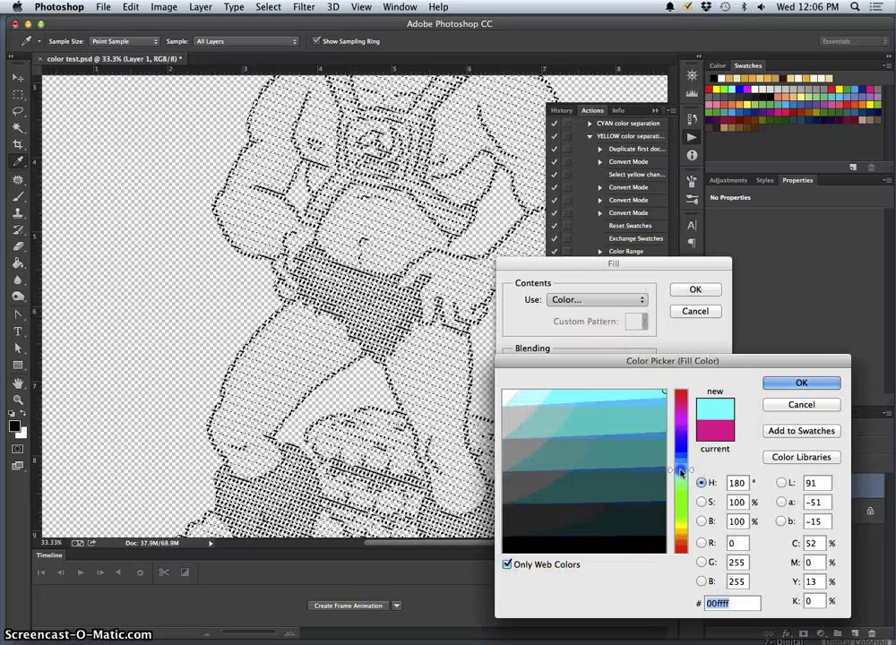
left_click_drag(681, 467, 683, 460)
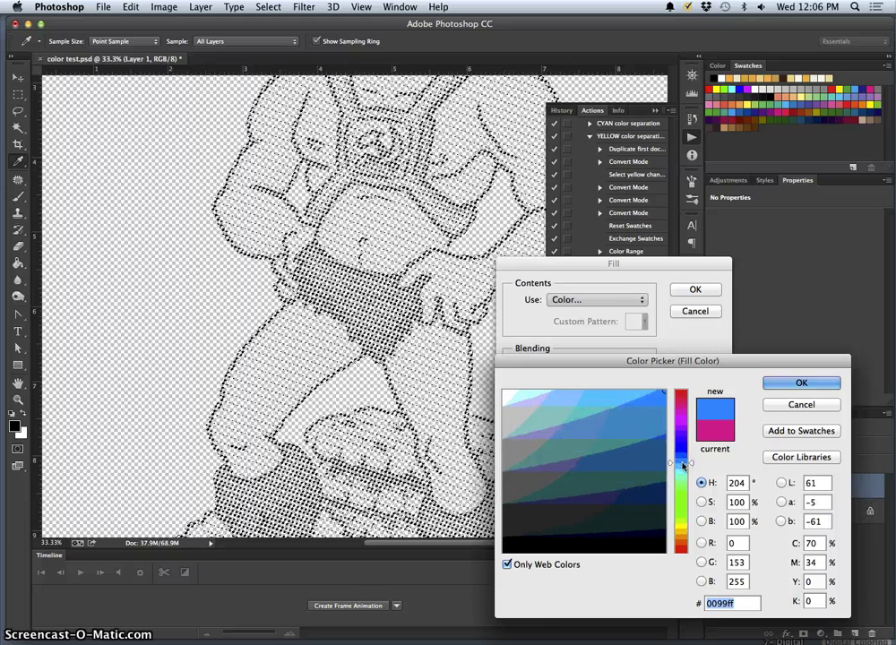
left_click(643, 404)
left_click_drag(643, 404, 633, 396)
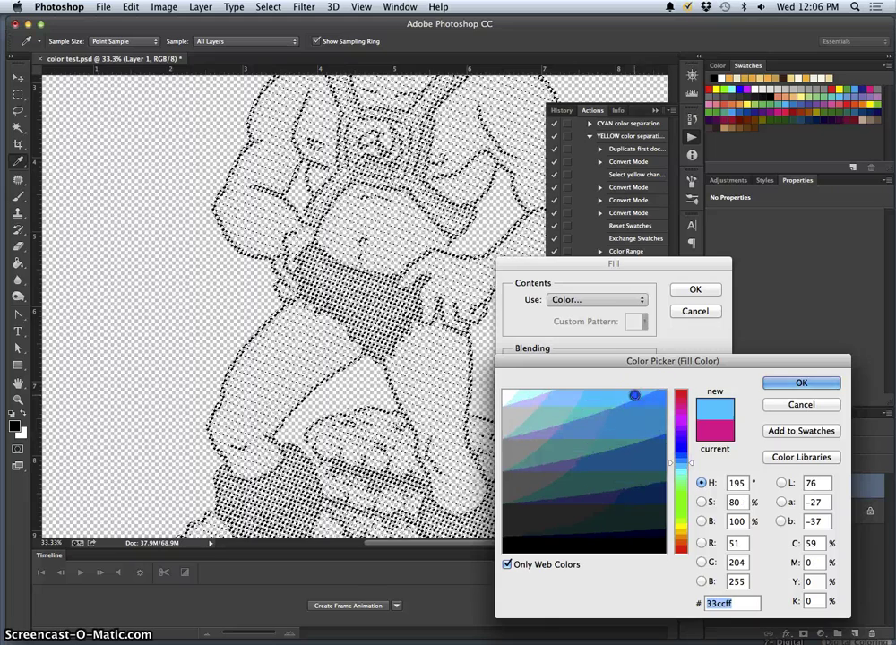
left_click(691, 468)
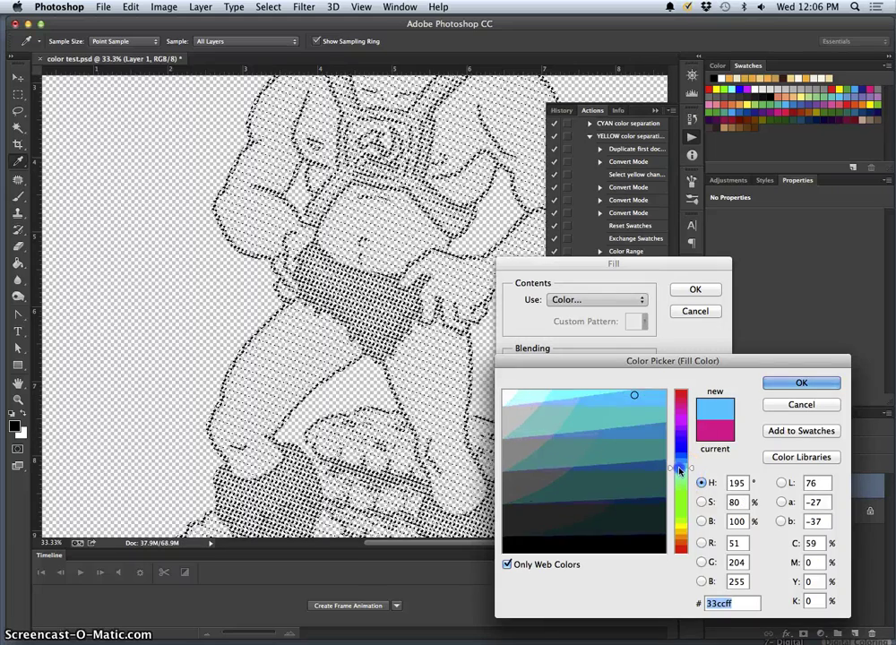
left_click(800, 383)
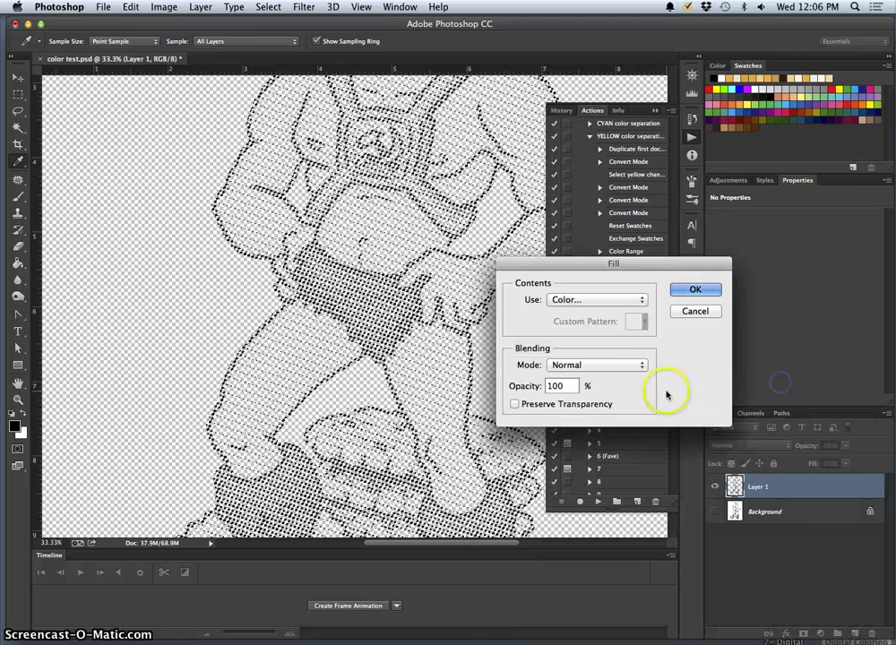
left_click(692, 289)
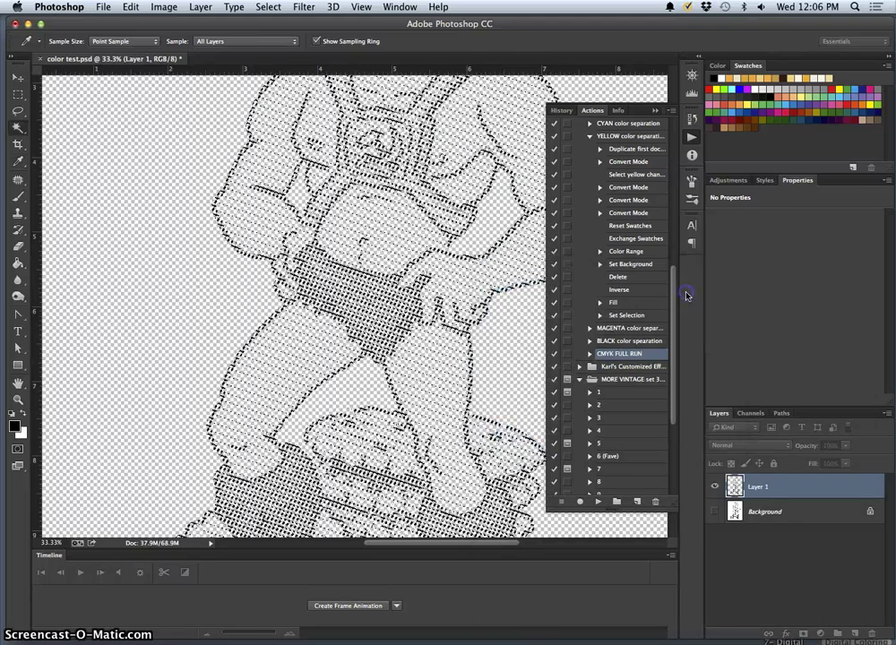
- Deselect the filled dots using the Lasso tool and check the cyan halftone on the figure's head and torso
left_click(17, 110)
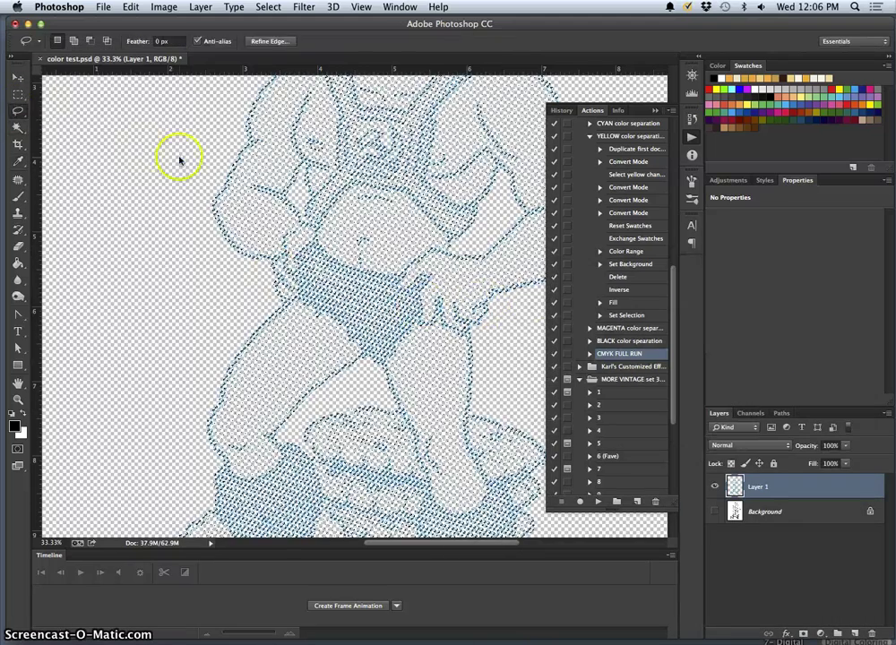
left_click(179, 158)
scroll(359, 292, "up", 10)
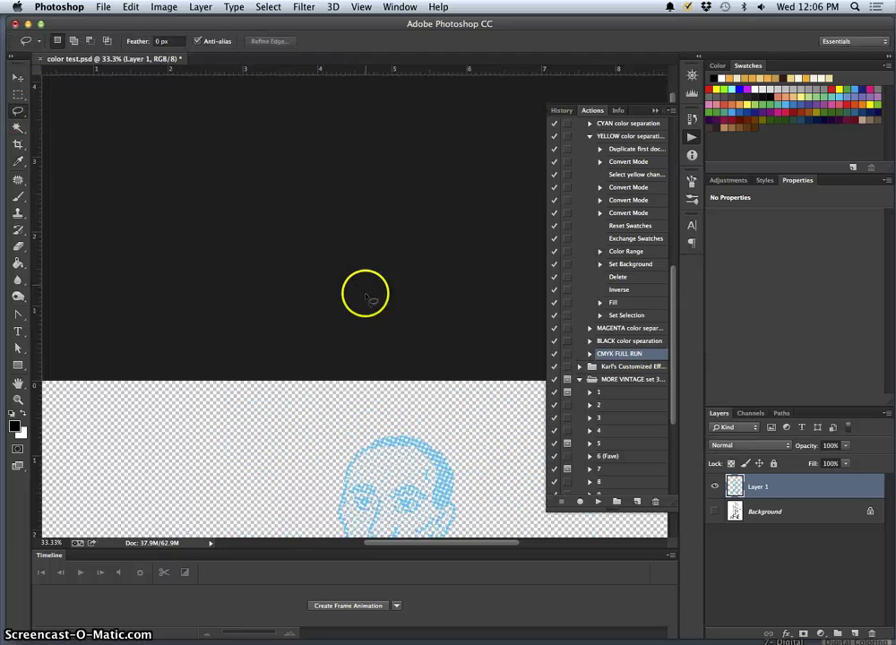
scroll(366, 294, "down", 5)
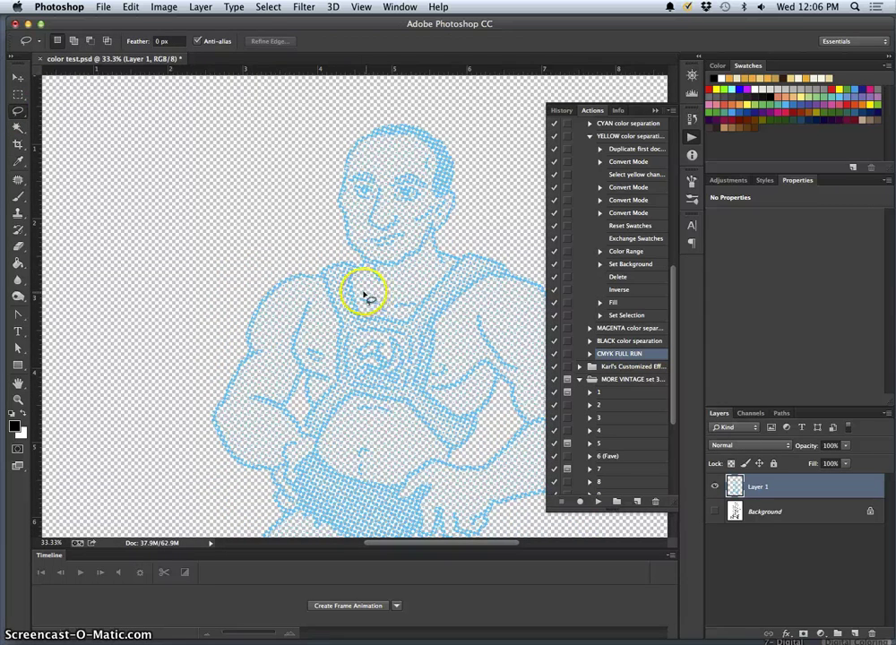
- Save the document to the Desktop as cyan.psd in Photoshop format with layers and the embedded color profile
left_click(104, 7)
left_click(148, 153)
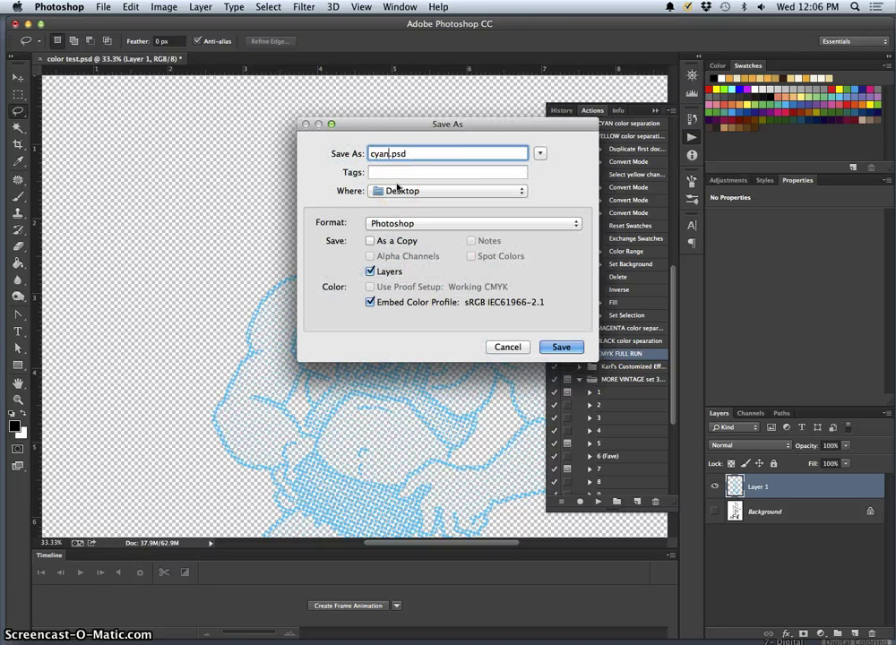
left_click(562, 348)
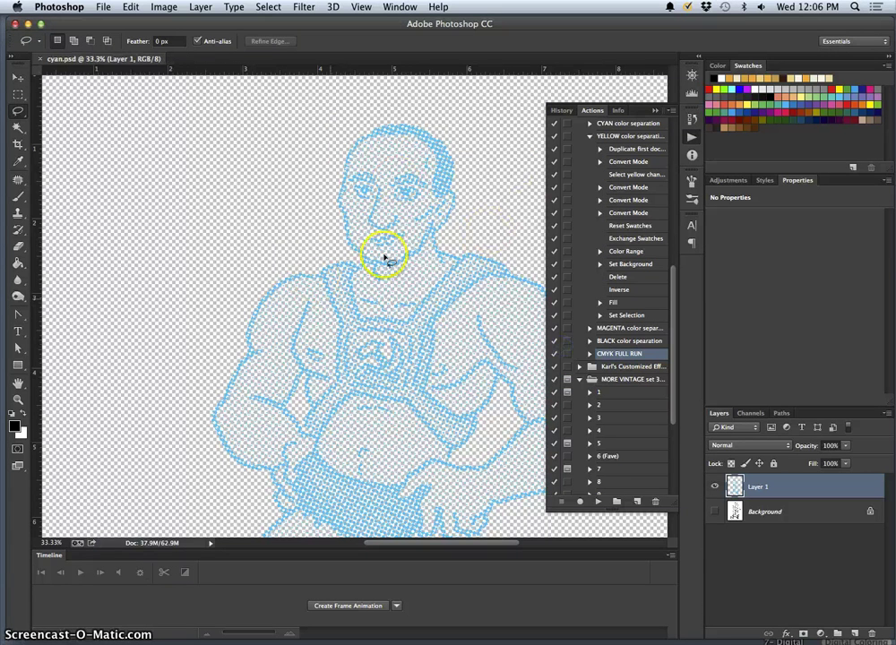